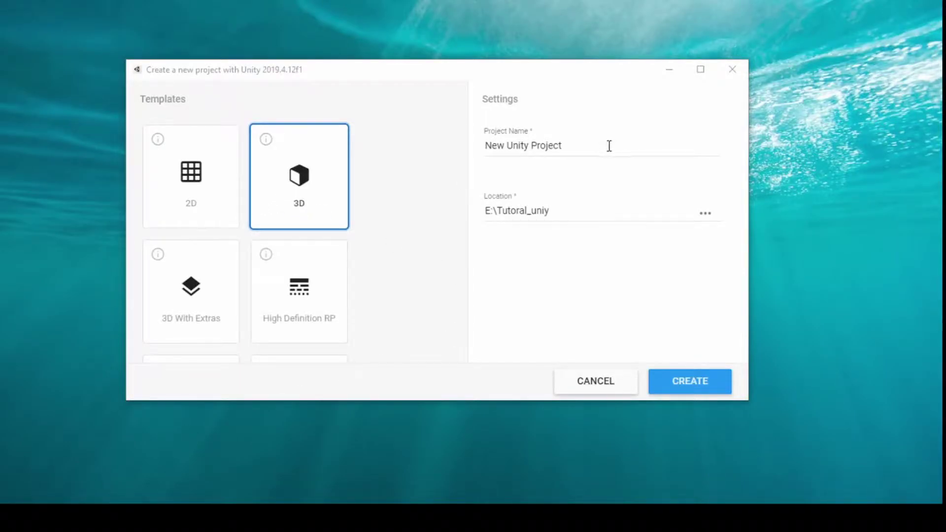
Name the new 3D project 'firebase phone auth' and create it.
{"action": "left_click_drag", "start_coordinate": [608, 146], "coordinate": [487, 148]}
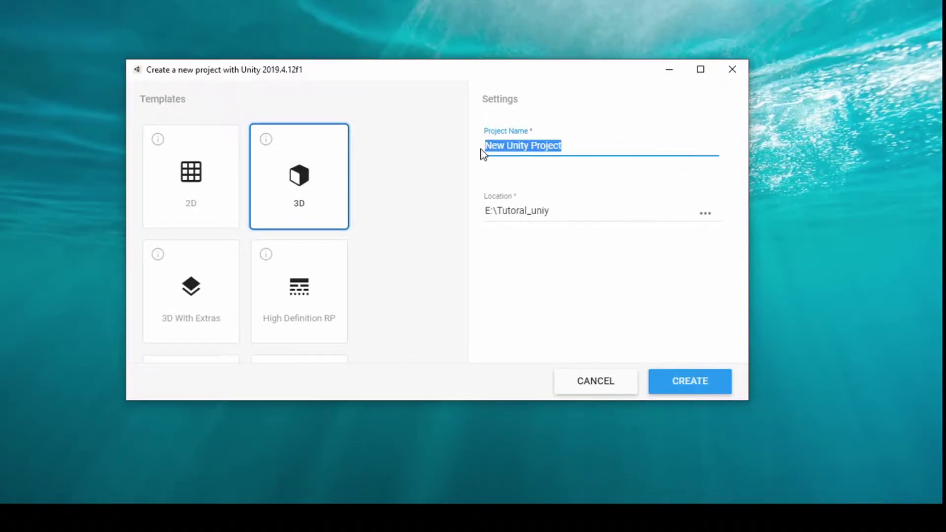
{"action": "type", "text": "firebase"}
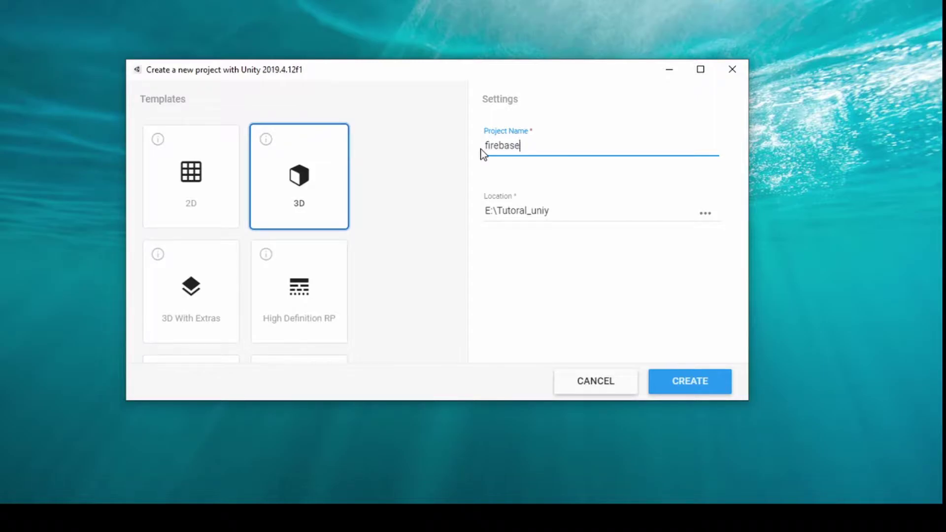
{"action": "type", "text": " phone au"}
{"action": "type", "text": "h"}
{"action": "key", "text": "BackSpace"}
{"action": "key", "text": "BackSpace"}
{"action": "type", "text": "uth"}
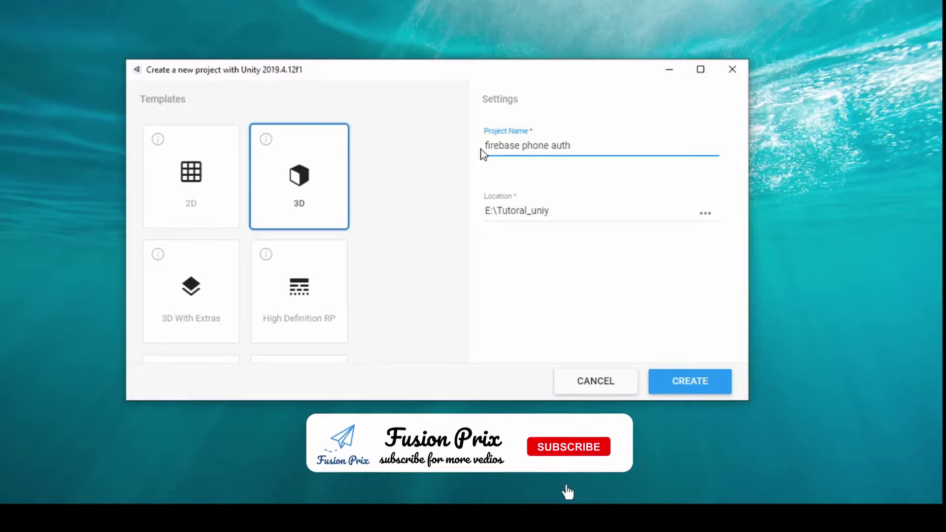
{"action": "left_click", "coordinate": [673, 380]}
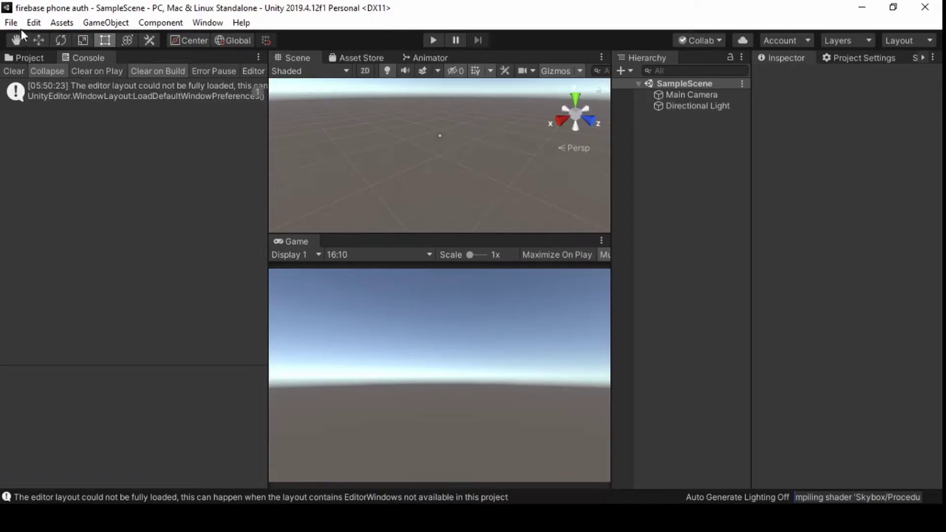
Switch the build platform to Android in Build Settings, then close the window.
{"action": "left_click", "coordinate": [11, 22]}
{"action": "left_click", "coordinate": [62, 159]}
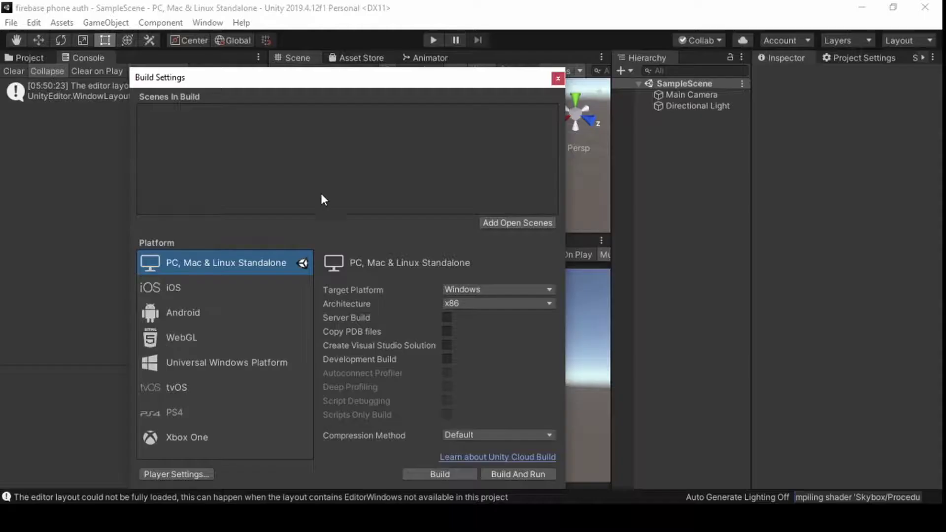
{"action": "left_click", "coordinate": [219, 293]}
{"action": "left_click", "coordinate": [218, 306]}
{"action": "left_click", "coordinate": [453, 471]}
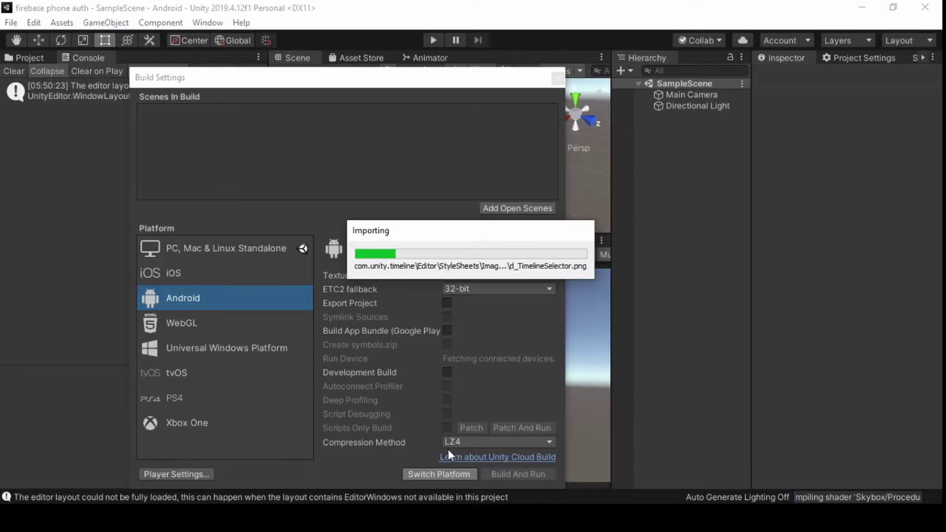
{"action": "left_click", "coordinate": [557, 79]}
Open the Player section of Project Settings.
{"action": "left_click", "coordinate": [35, 23]}
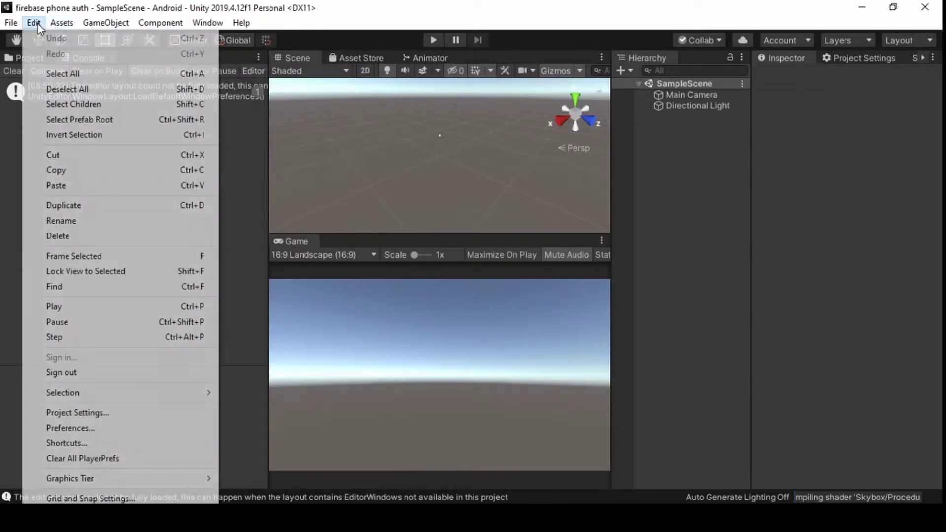
{"action": "left_click", "coordinate": [78, 414]}
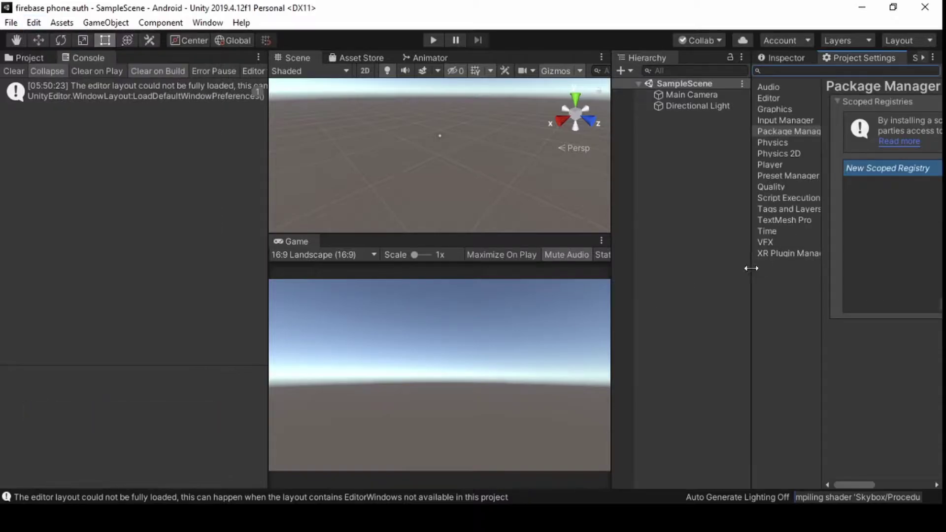
{"action": "left_click", "coordinate": [586, 165]}
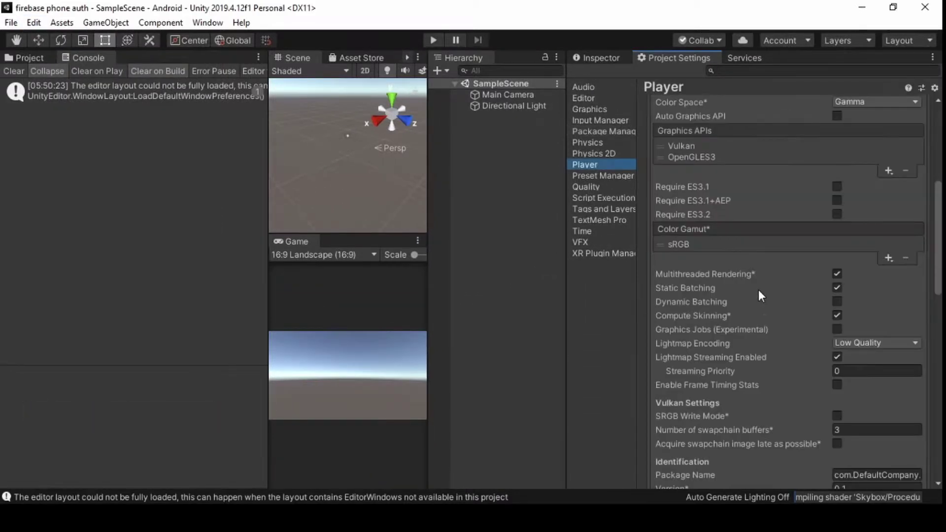
{"action": "scroll", "coordinate": [724, 285], "scroll_direction": "down", "scroll_amount": 5}
{"action": "scroll", "coordinate": [720, 285], "scroll_direction": "down", "scroll_amount": 5}
{"action": "scroll", "coordinate": [709, 271], "scroll_direction": "down", "scroll_amount": 5}
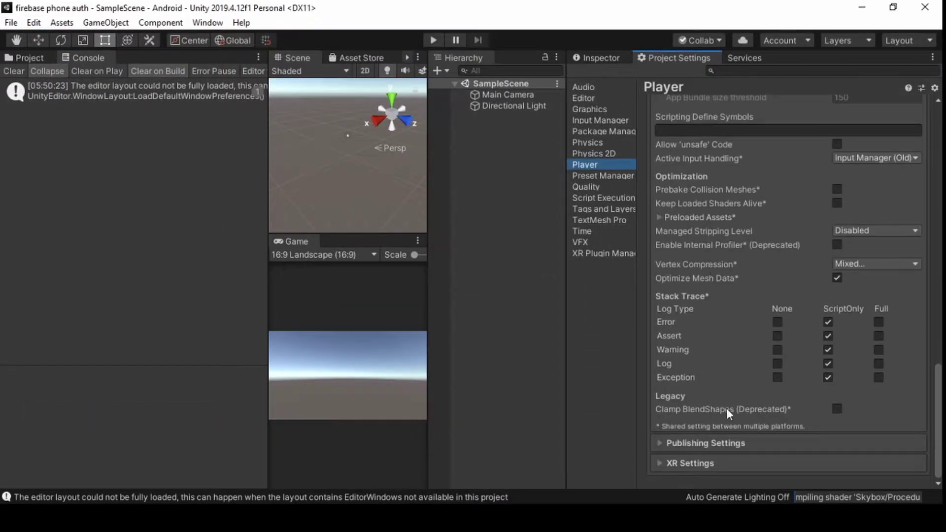
Expand Publishing Settings and open the Keystore Manager's keystore options.
{"action": "left_click", "coordinate": [717, 442]}
{"action": "scroll", "coordinate": [717, 429], "scroll_direction": "down", "scroll_amount": 5}
{"action": "scroll", "coordinate": [732, 207], "scroll_direction": "down", "scroll_amount": 3}
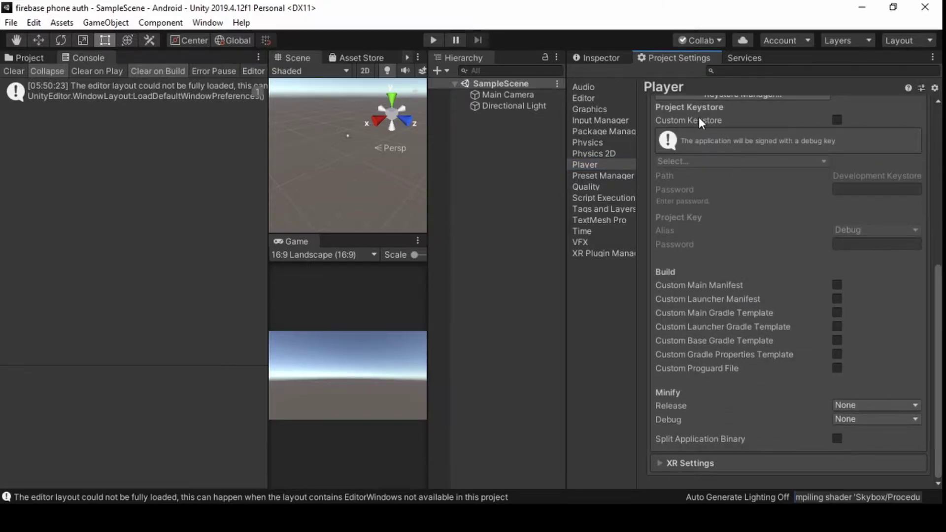
{"action": "scroll", "coordinate": [708, 156], "scroll_direction": "up", "scroll_amount": 2}
{"action": "scroll", "coordinate": [719, 182], "scroll_direction": "up", "scroll_amount": 2}
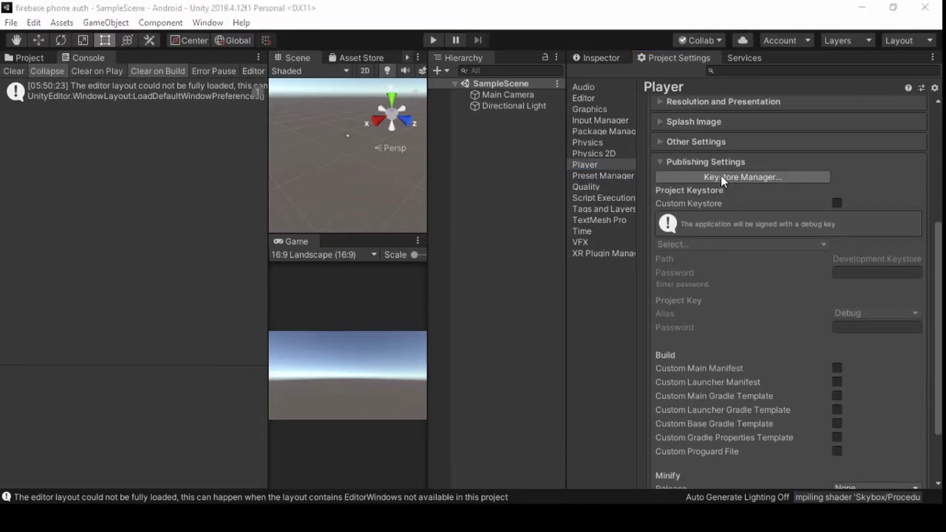
{"action": "left_click", "coordinate": [720, 175]}
{"action": "left_click", "coordinate": [314, 135]}
Choose Create New > Anywhere and browse to the E:\Tutoral_uniy folder.
{"action": "mouse_move", "coordinate": [315, 152]}
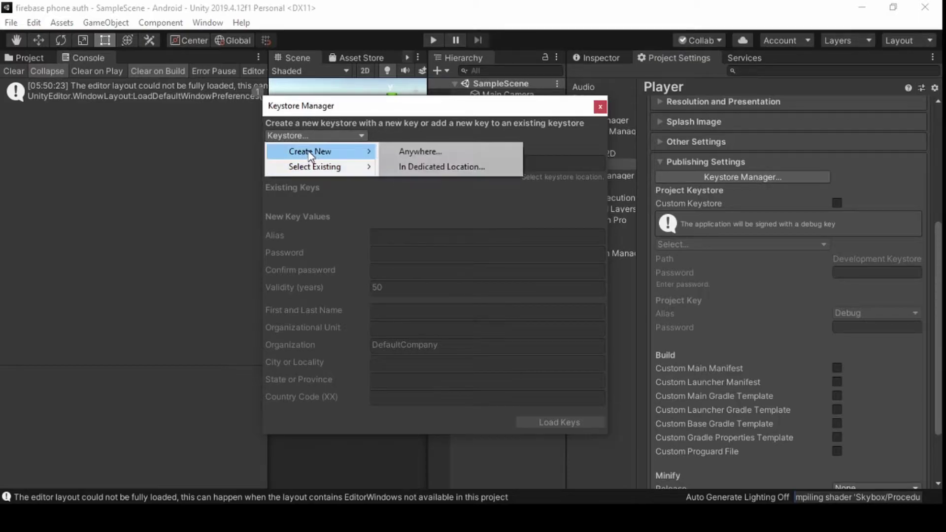
{"action": "left_click", "coordinate": [406, 162]}
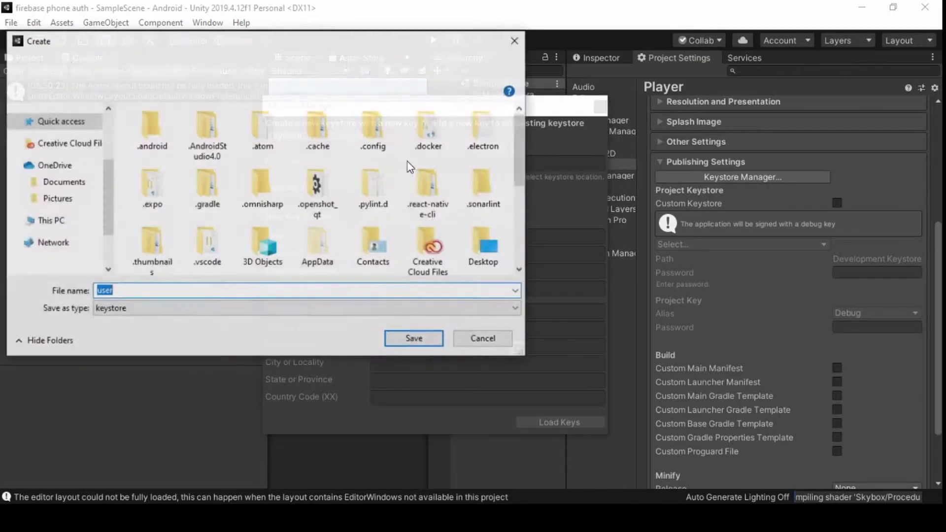
{"action": "scroll", "coordinate": [49, 237], "scroll_direction": "down", "scroll_amount": 3}
{"action": "scroll", "coordinate": [50, 246], "scroll_direction": "down", "scroll_amount": 1}
{"action": "left_click", "coordinate": [50, 243]}
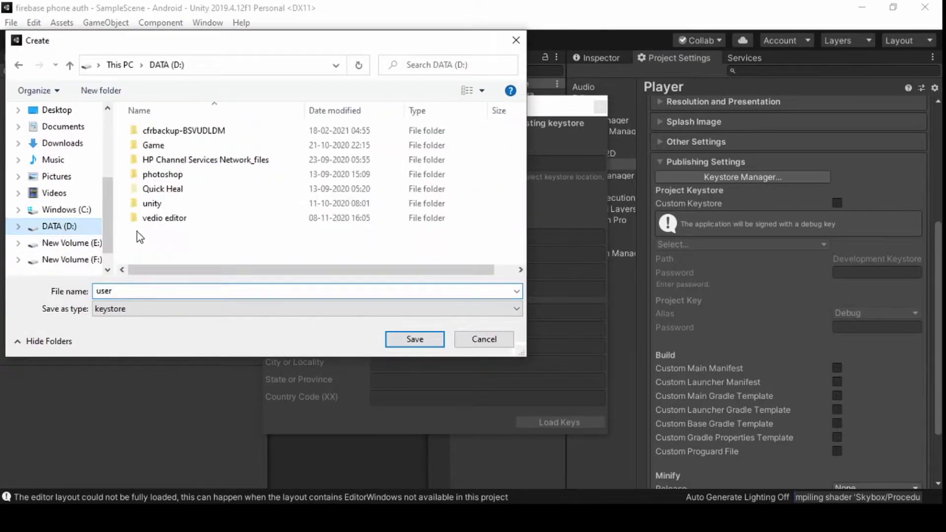
{"action": "left_click", "coordinate": [69, 243]}
{"action": "scroll", "coordinate": [170, 241], "scroll_direction": "down", "scroll_amount": 1}
{"action": "double_click", "coordinate": [186, 243]}
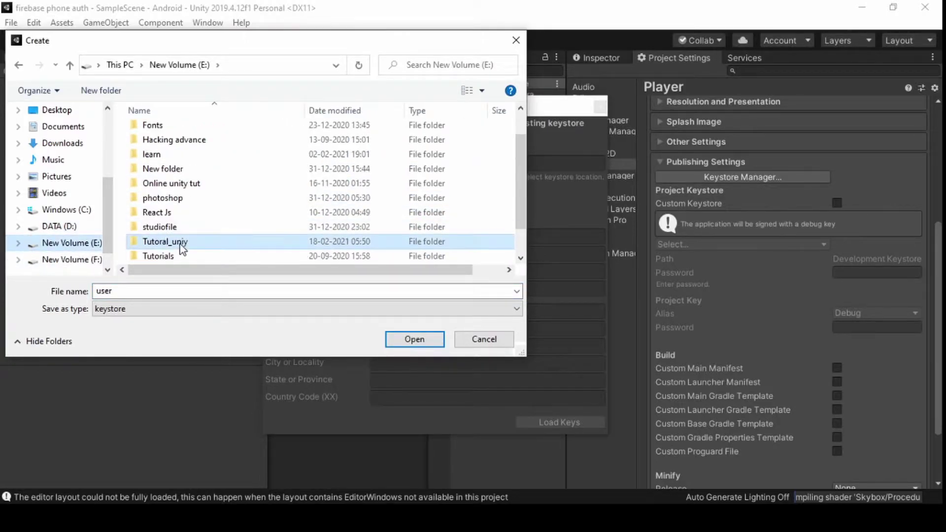
Name the new keystore file 'phoneauth'.
{"action": "scroll", "coordinate": [185, 264], "scroll_direction": "down", "scroll_amount": 5}
{"action": "scroll", "coordinate": [164, 256], "scroll_direction": "down", "scroll_amount": 1}
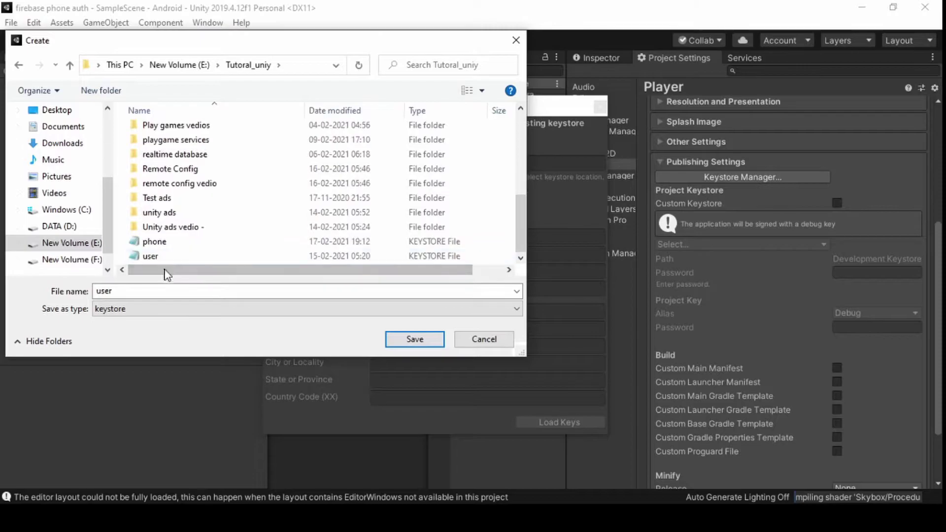
{"action": "double_click", "coordinate": [137, 291]}
{"action": "type", "text": "ph"}
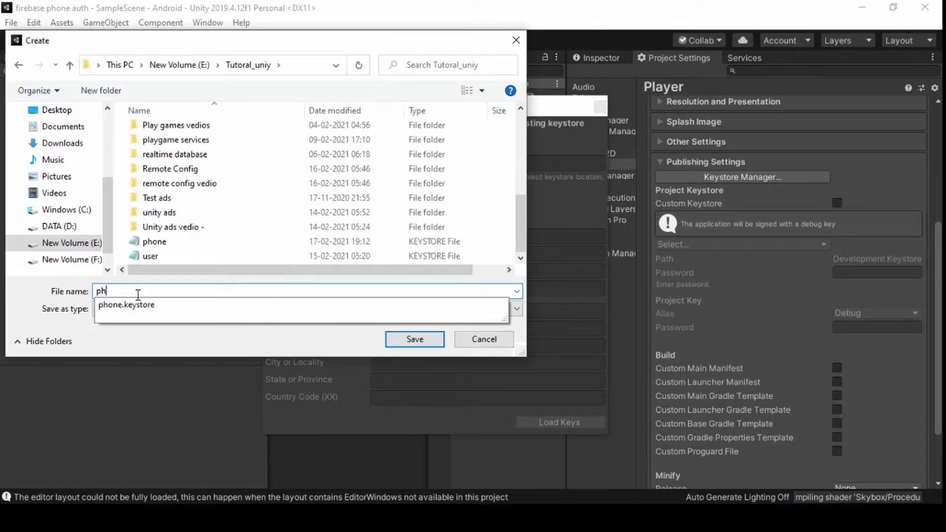
{"action": "type", "text": "one auth"}
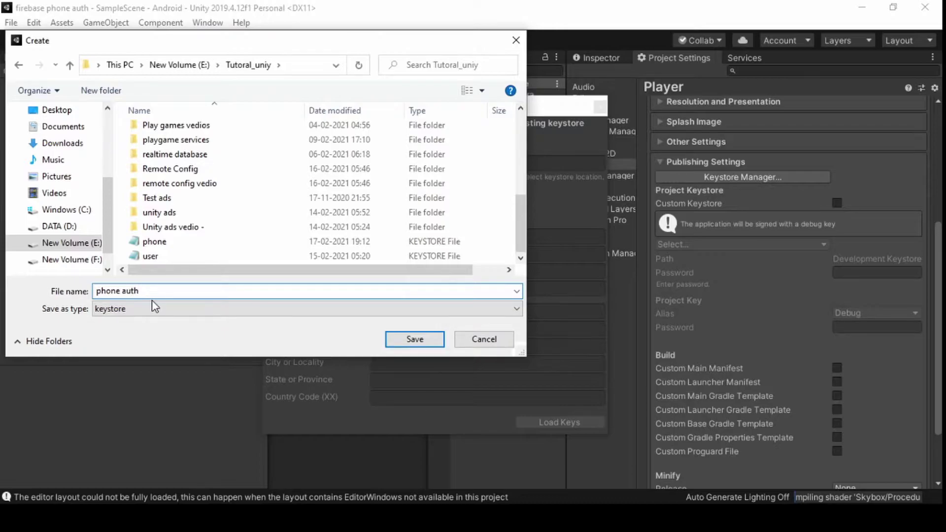
{"action": "key", "text": "BackSpace"}
Save the keystore file, then enter and confirm the keystore password.
{"action": "key", "text": "Return"}
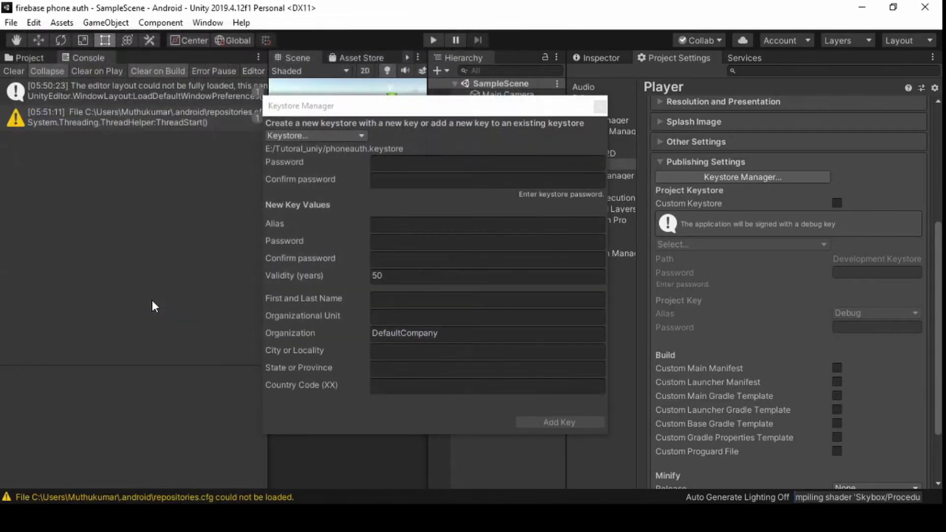
{"action": "left_click", "coordinate": [445, 162]}
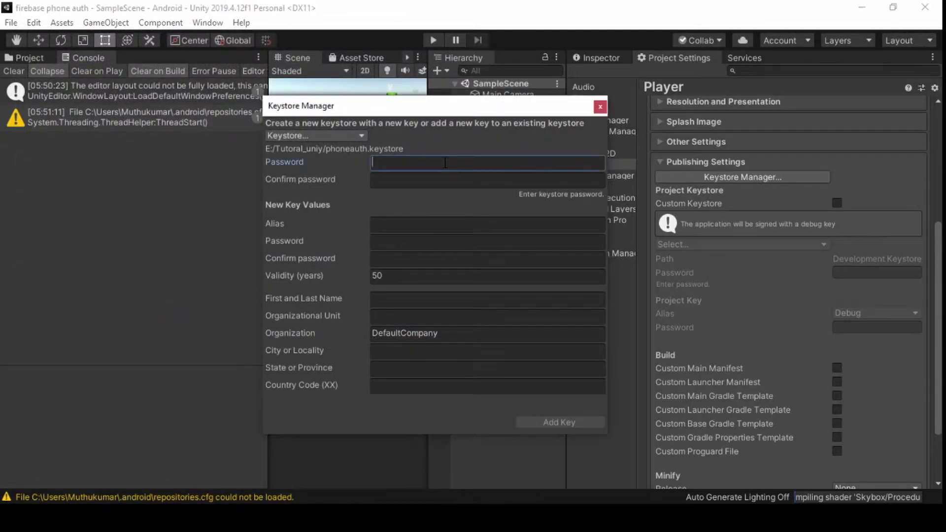
{"action": "left_click", "coordinate": [442, 176]}
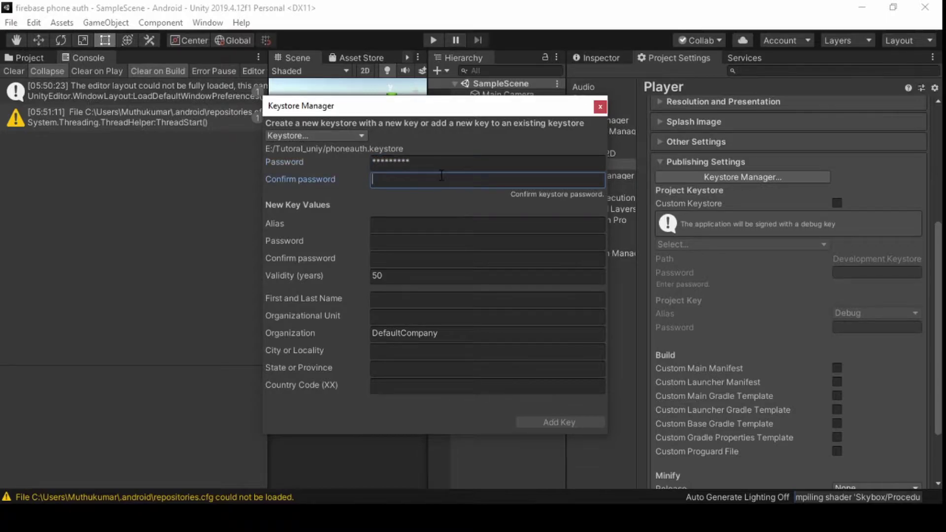
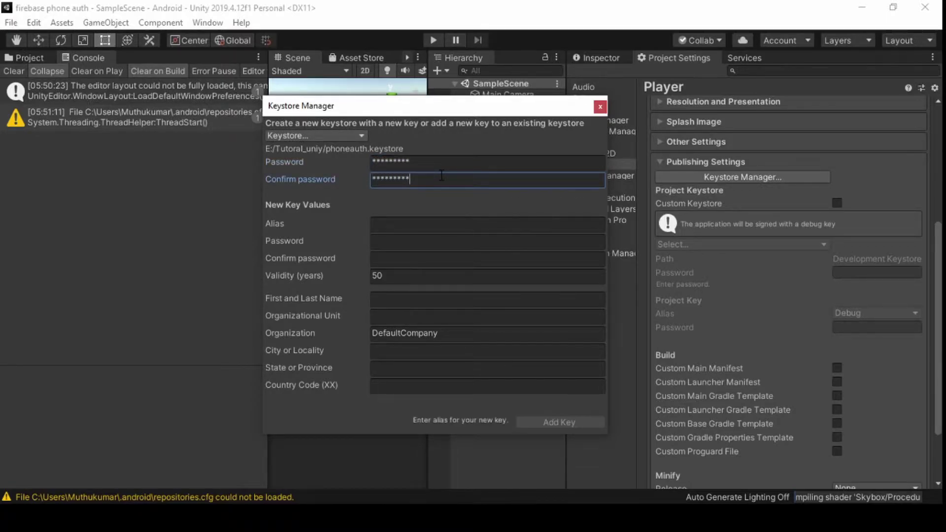
Create the 'phone auth' key with its password, use it for the project, and widen the Scene/Game views.
{"action": "left_click", "coordinate": [408, 223]}
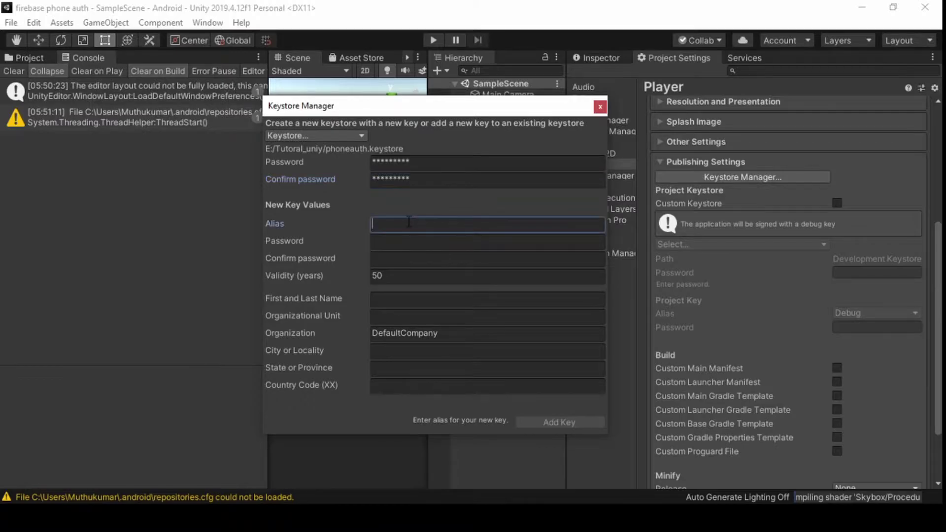
{"action": "type", "text": "phone auth"}
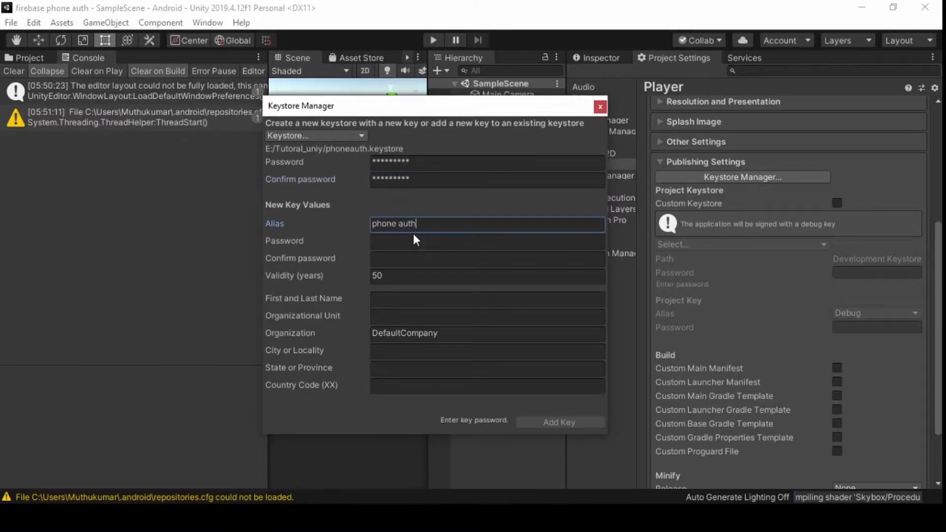
{"action": "left_click", "coordinate": [411, 242]}
{"action": "type", "text": "**"}
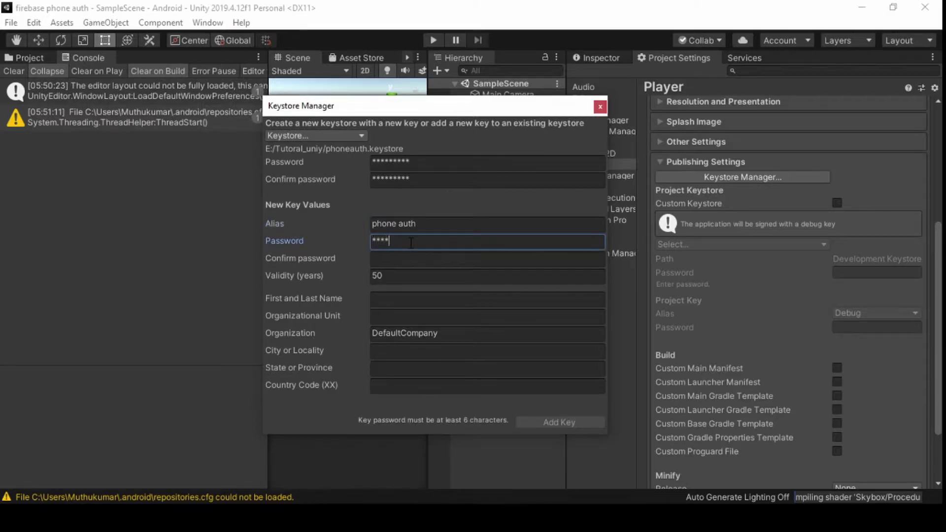
{"action": "type", "text": "**"}
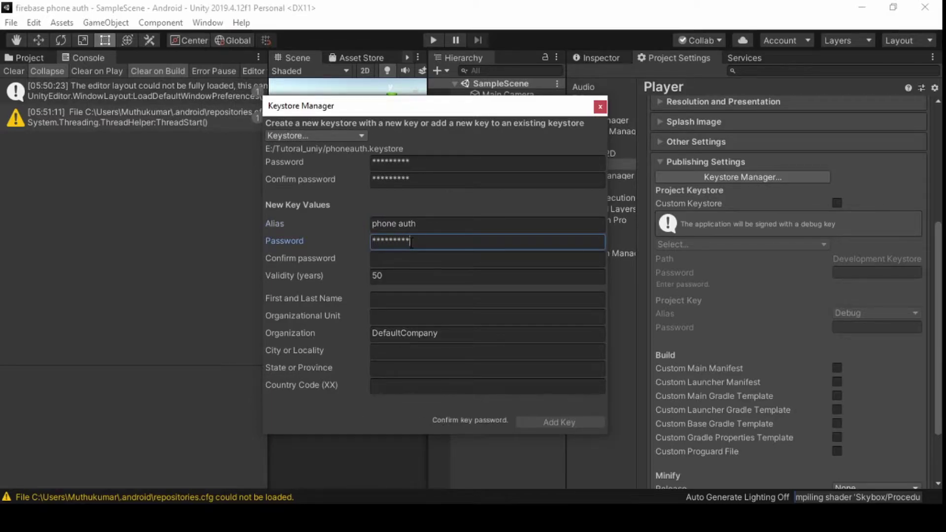
{"action": "left_click", "coordinate": [411, 257]}
{"action": "type", "text": "*"}
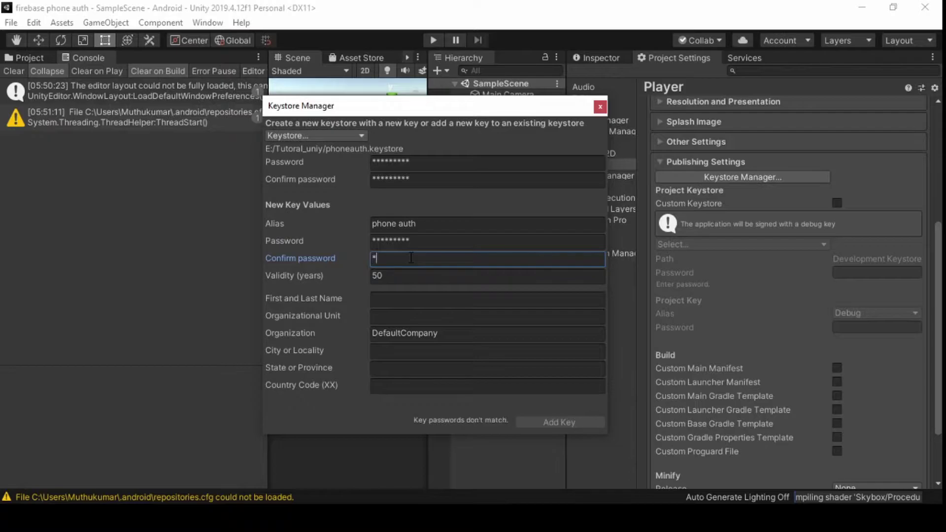
{"action": "type", "text": "*"}
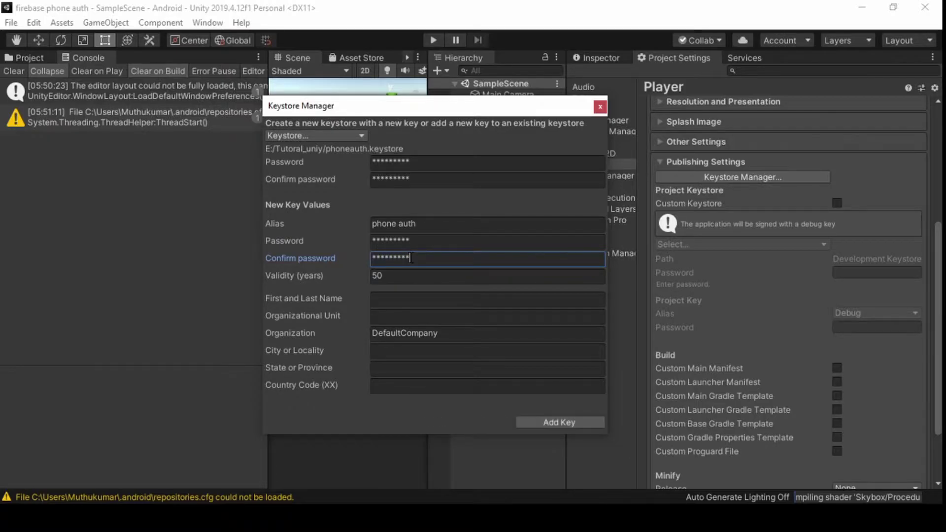
{"action": "left_click", "coordinate": [551, 424]}
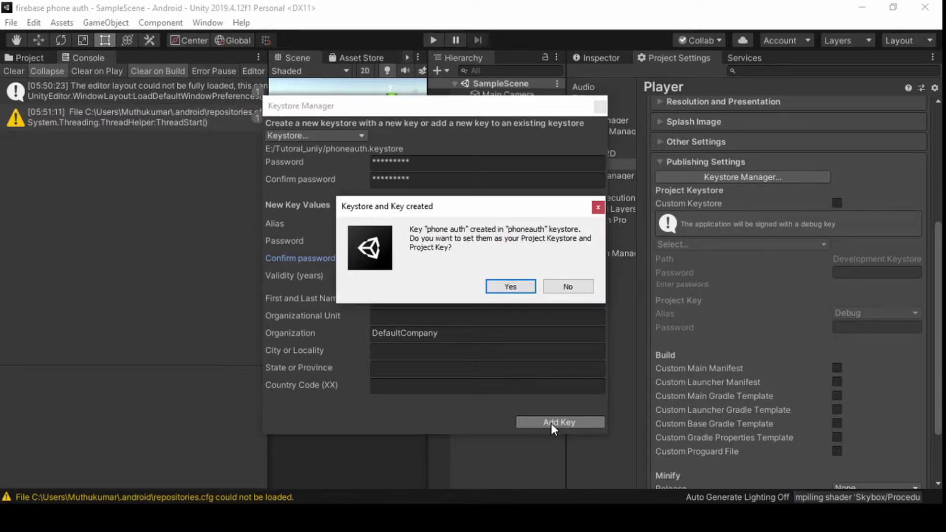
{"action": "left_click", "coordinate": [516, 288]}
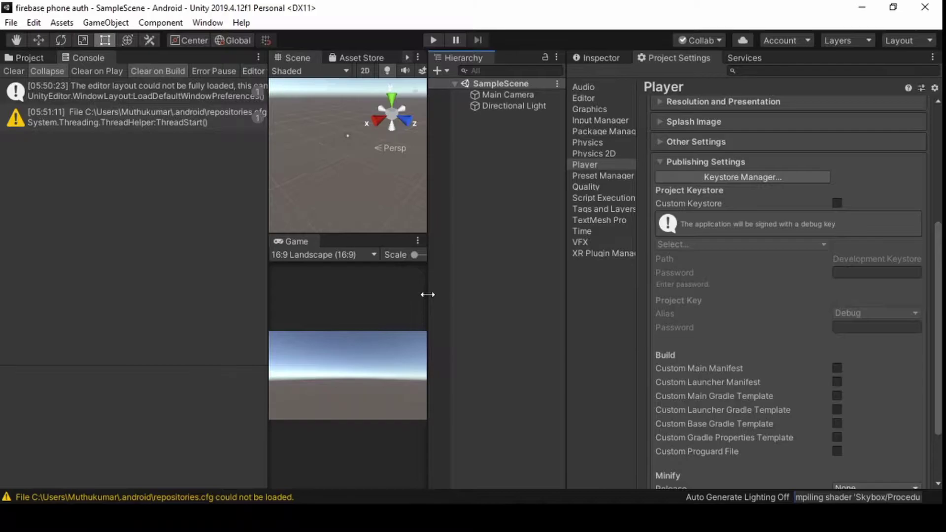
{"action": "left_click_drag", "start_coordinate": [429, 294], "coordinate": [595, 294]}
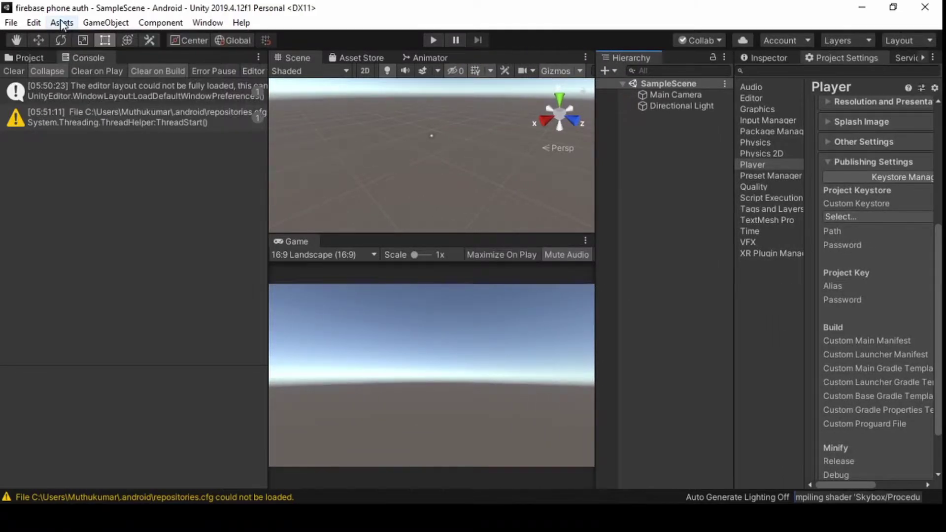
Start a custom package import and browse into the unity folder on E:.
{"action": "left_click", "coordinate": [61, 22]}
{"action": "mouse_move", "coordinate": [132, 191]}
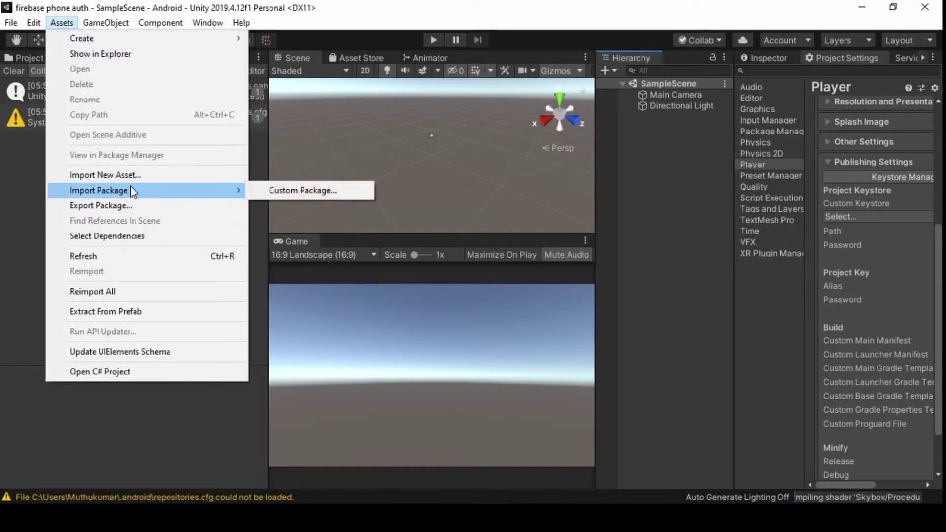
{"action": "left_click", "coordinate": [302, 191]}
{"action": "scroll", "coordinate": [148, 269], "scroll_direction": "down", "scroll_amount": 1}
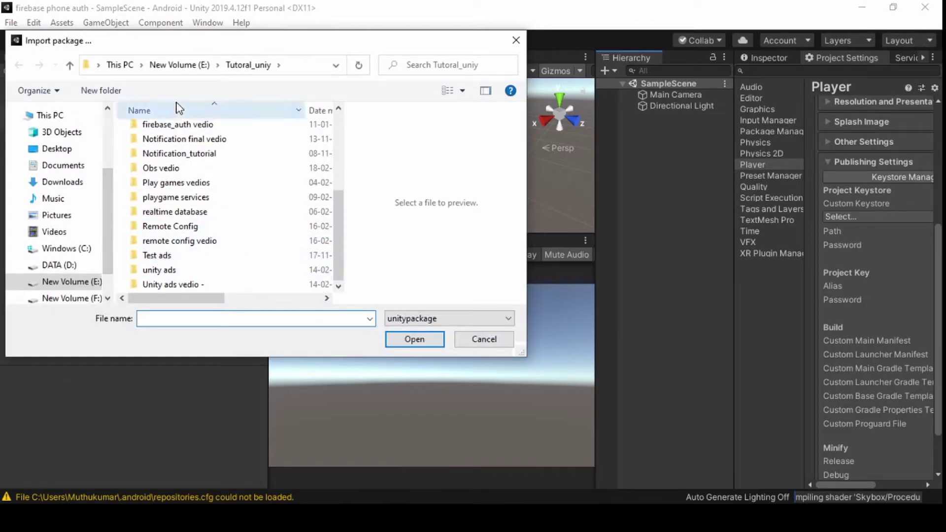
{"action": "left_click", "coordinate": [180, 65]}
{"action": "scroll", "coordinate": [197, 246], "scroll_direction": "down", "scroll_amount": 1}
{"action": "left_click", "coordinate": [158, 271]}
{"action": "double_click", "coordinate": [158, 272]}
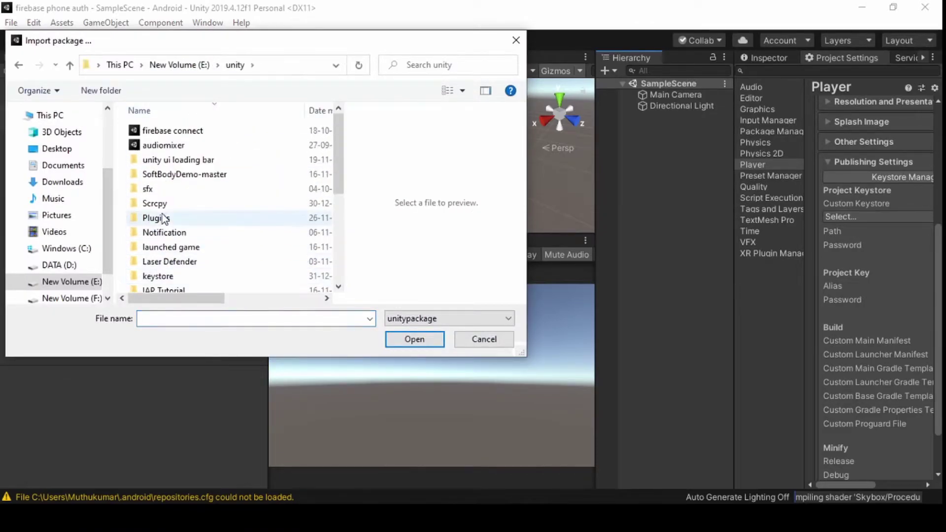
Import FirebaseAuth.unitypackage from Plugins/firebase_unity_sdk/dotnet4.
{"action": "double_click", "coordinate": [158, 215]}
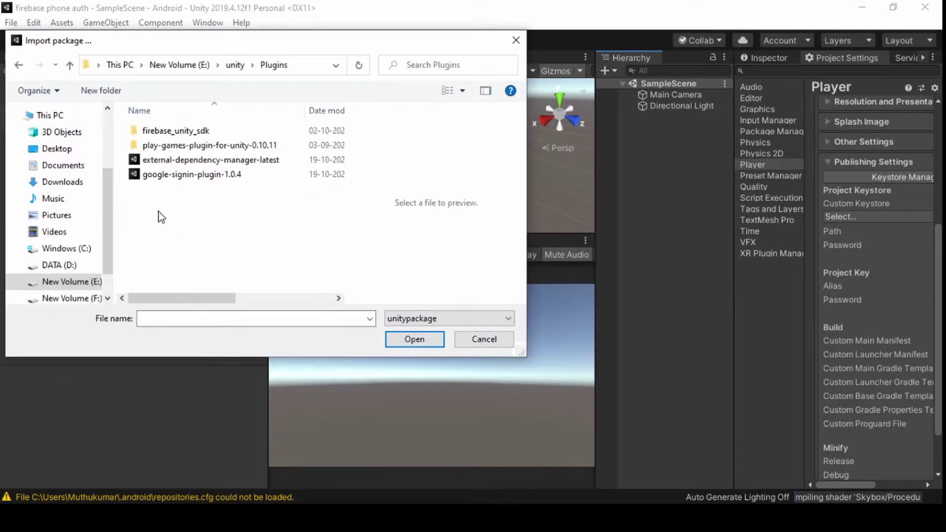
{"action": "double_click", "coordinate": [183, 129]}
{"action": "double_click", "coordinate": [170, 146]}
{"action": "left_click", "coordinate": [166, 145]}
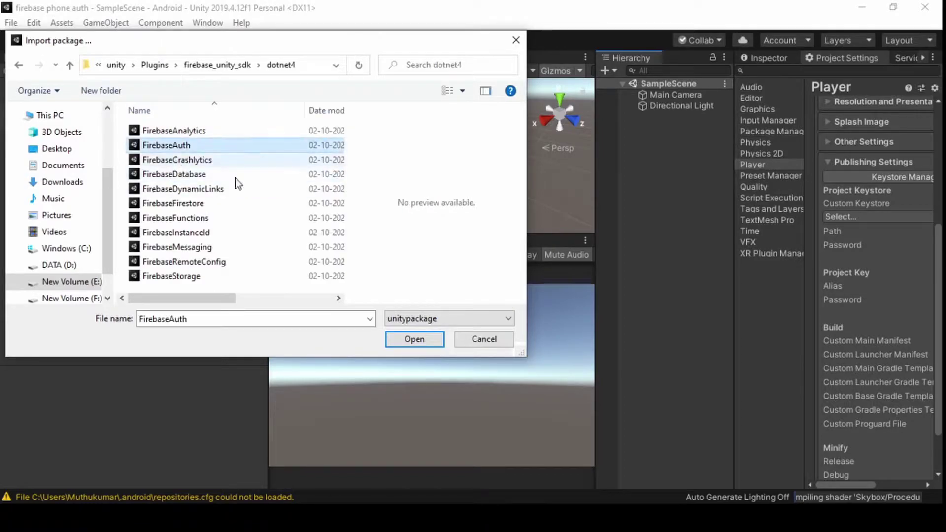
{"action": "left_click", "coordinate": [419, 345]}
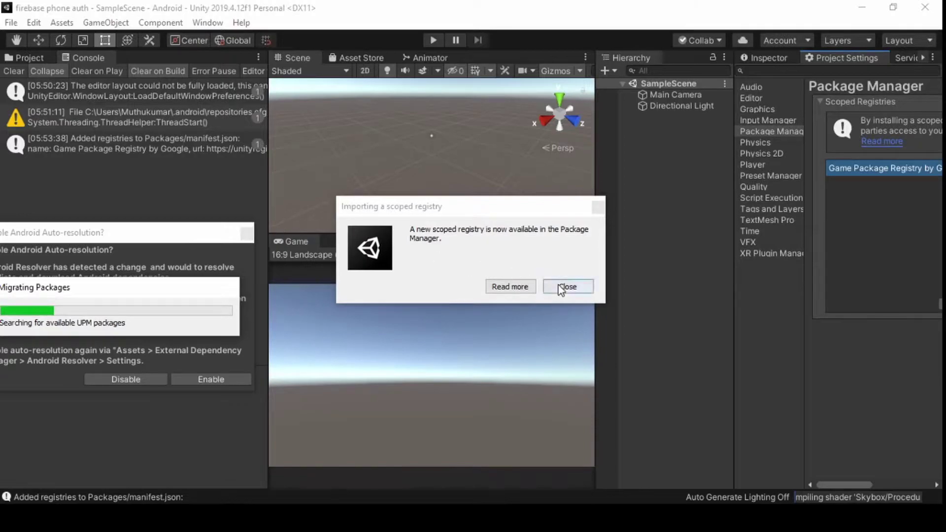
Dismiss the scoped registry notice and enable Android auto-resolution.
{"action": "left_click", "coordinate": [560, 287]}
{"action": "left_click_drag", "start_coordinate": [99, 233], "coordinate": [372, 217]}
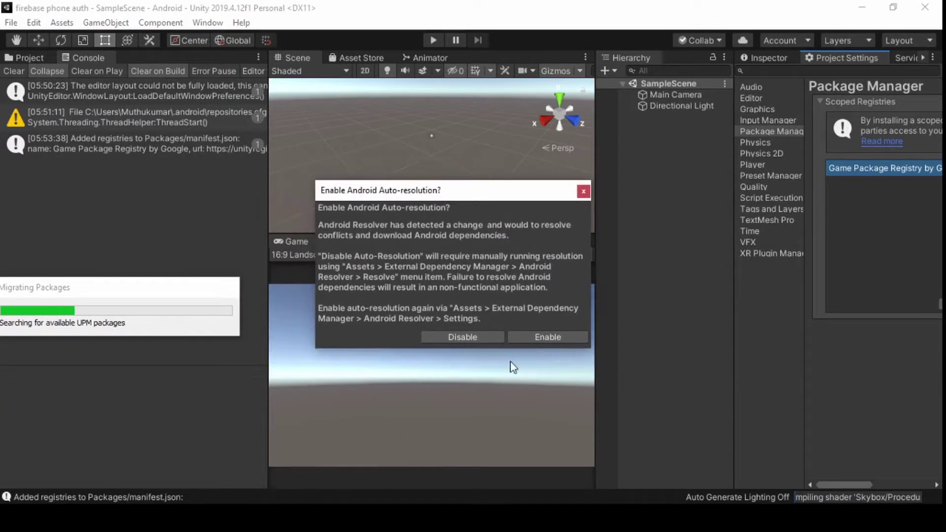
{"action": "left_click", "coordinate": [544, 338]}
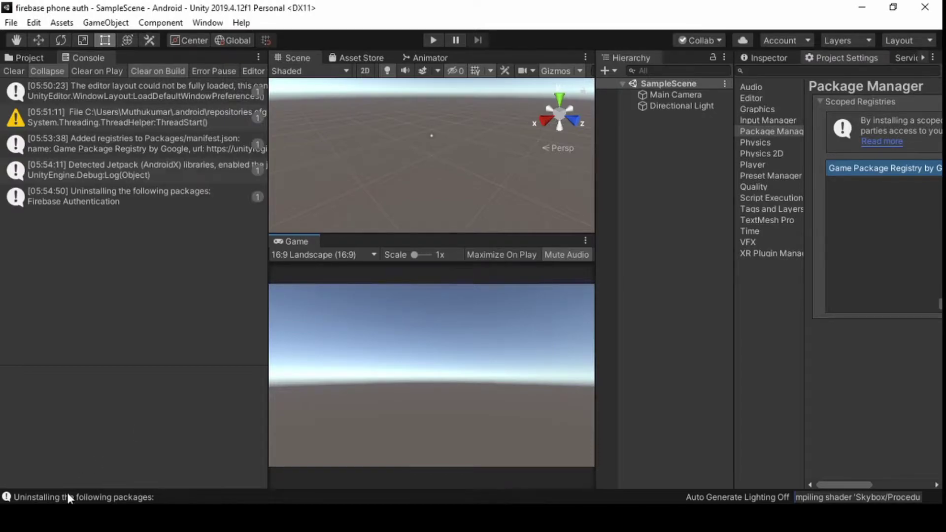
Launch Chrome and go to the Firebase console.
{"action": "key", "text": "super"}
{"action": "type", "text": "u"}
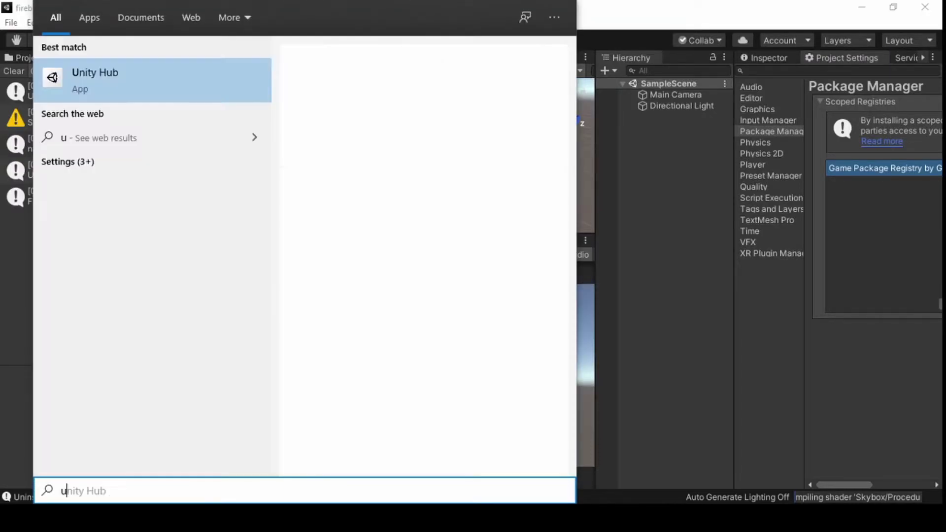
{"action": "type", "text": "dh"}
{"action": "key", "text": "Return"}
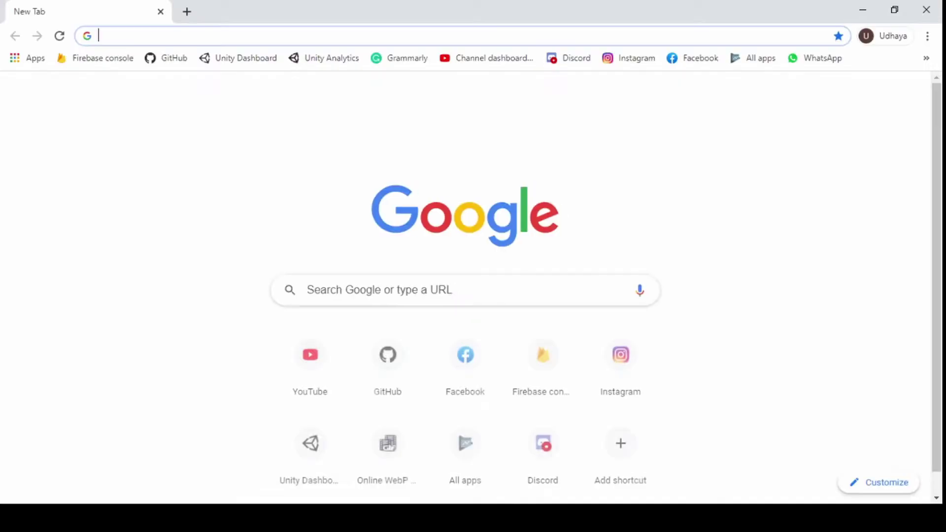
{"action": "left_click", "coordinate": [115, 60]}
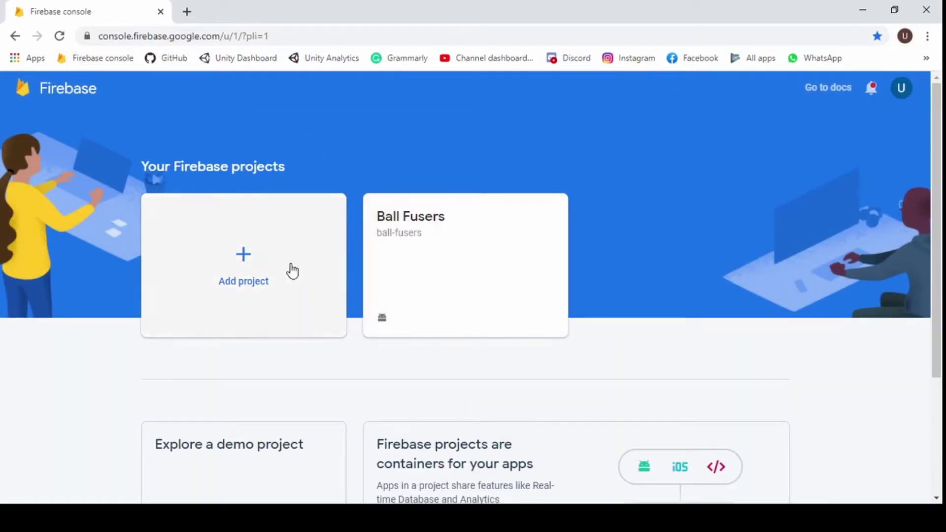
Create Firebase project 'phone auth' with analytics on the Default Account for Firebase.
{"action": "left_click", "coordinate": [265, 273]}
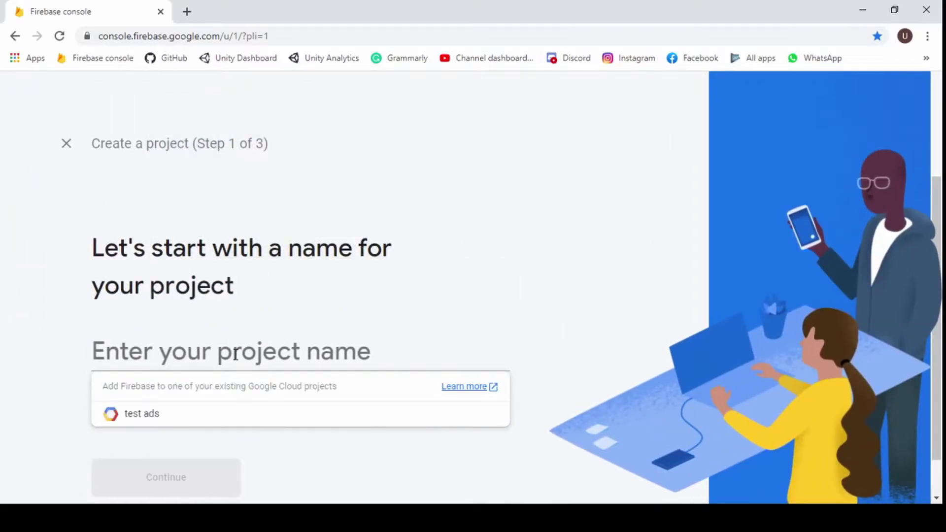
{"action": "type", "text": "pho"}
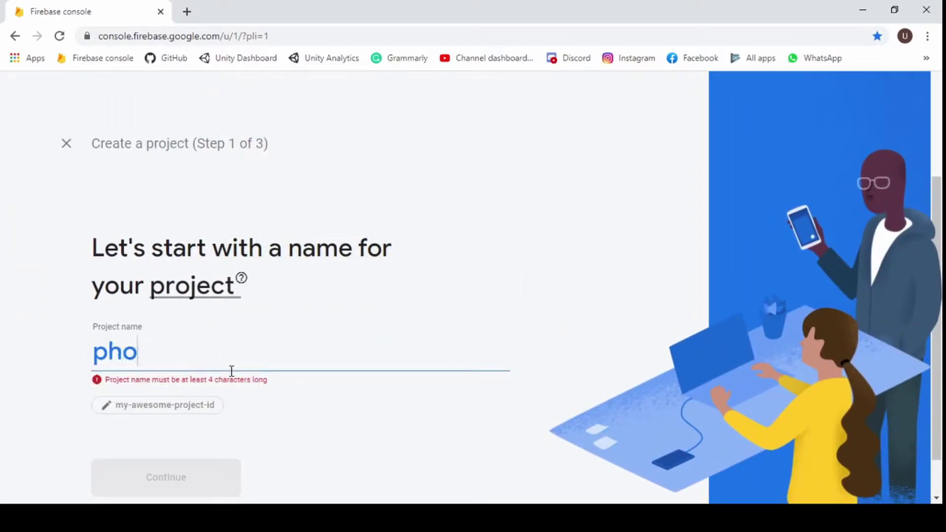
{"action": "type", "text": "ne auth"}
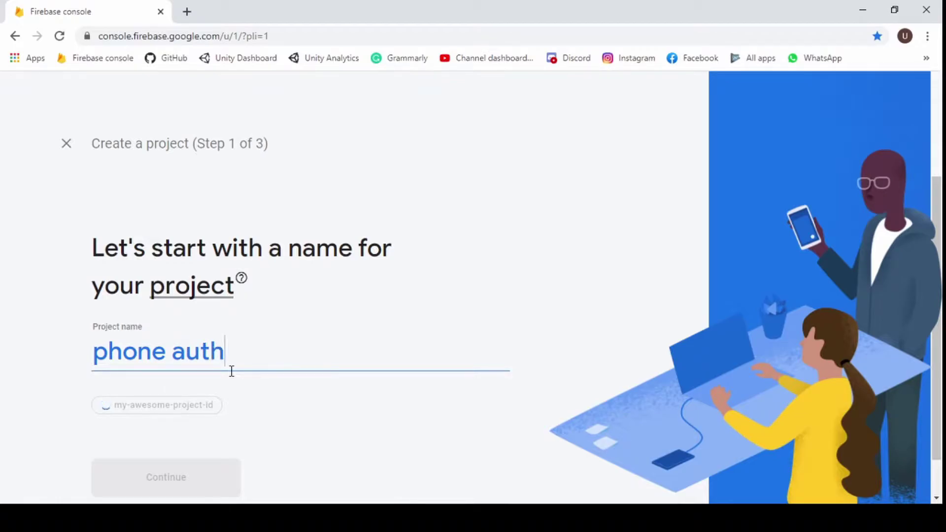
{"action": "left_click", "coordinate": [219, 424]}
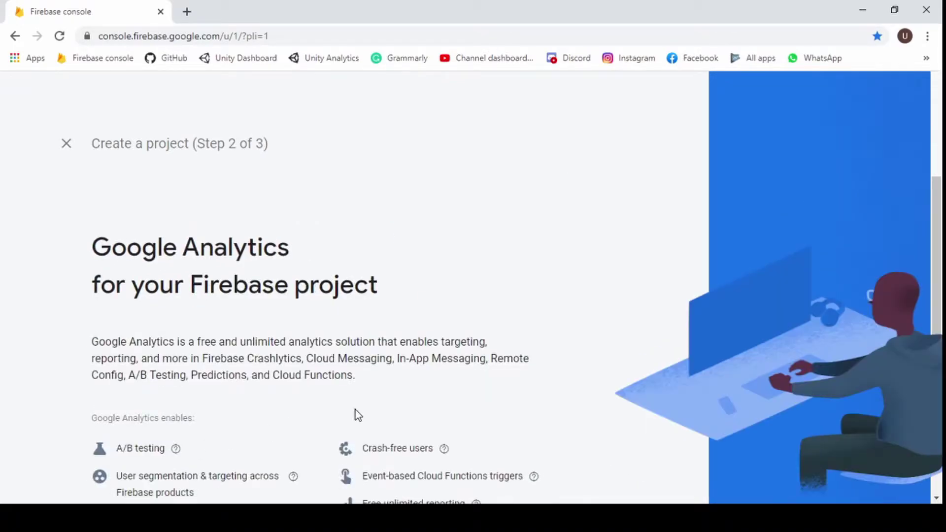
{"action": "scroll", "coordinate": [419, 416], "scroll_direction": "down", "scroll_amount": 4}
{"action": "left_click", "coordinate": [478, 441]}
{"action": "left_click", "coordinate": [177, 334]}
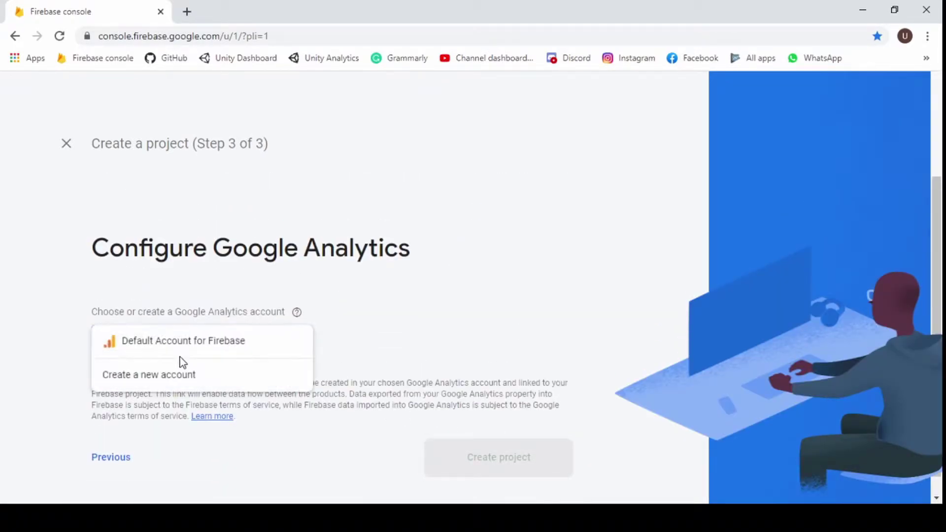
{"action": "left_click", "coordinate": [185, 345]}
{"action": "left_click", "coordinate": [544, 442]}
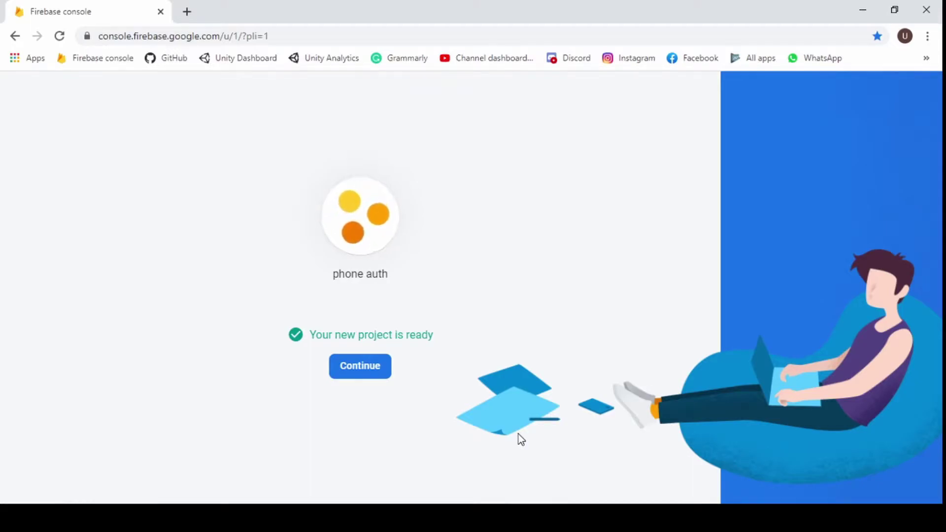
Start adding a Unity app to the project and tick Register as Android app.
{"action": "left_click", "coordinate": [357, 370]}
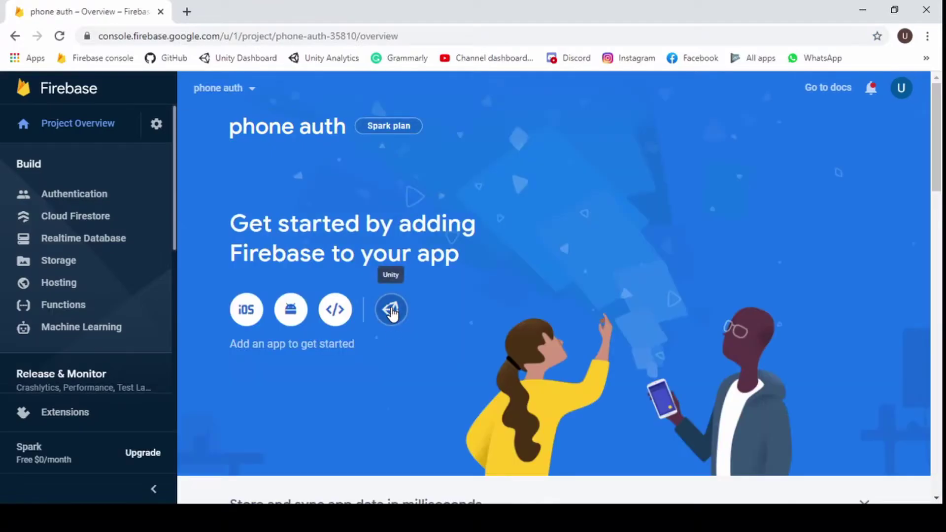
{"action": "left_click", "coordinate": [392, 312]}
{"action": "scroll", "coordinate": [317, 342], "scroll_direction": "down", "scroll_amount": 7}
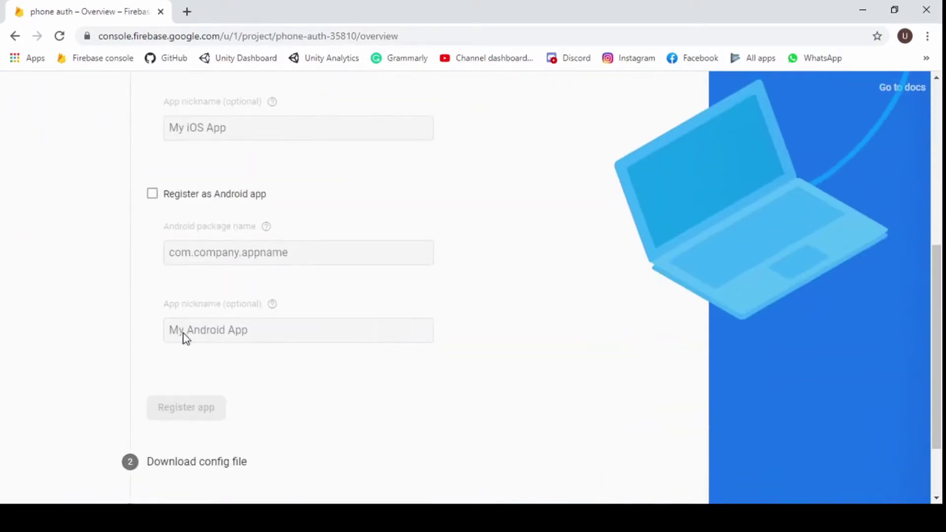
{"action": "left_click", "coordinate": [154, 195]}
{"action": "left_click", "coordinate": [221, 246]}
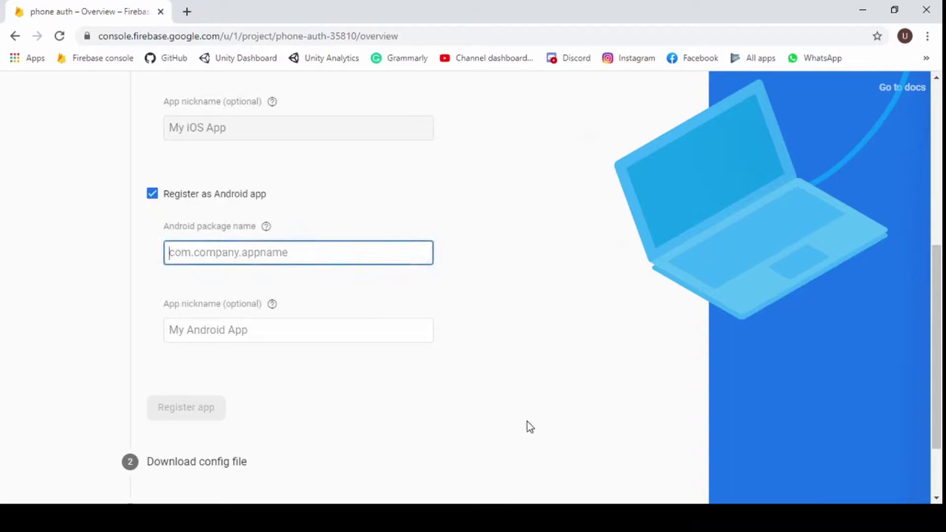
Copy package name com.DefaultCompany.firebasephoneauth from Unity's Player settings, paste it, and register the app.
{"action": "key", "text": "alt+Tab"}
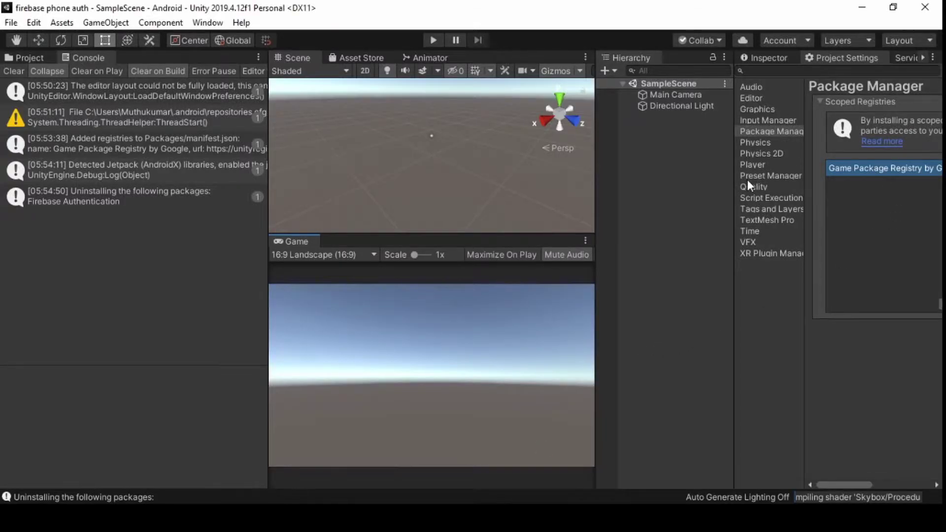
{"action": "left_click_drag", "start_coordinate": [730, 188], "coordinate": [529, 188]}
{"action": "left_click", "coordinate": [545, 164]}
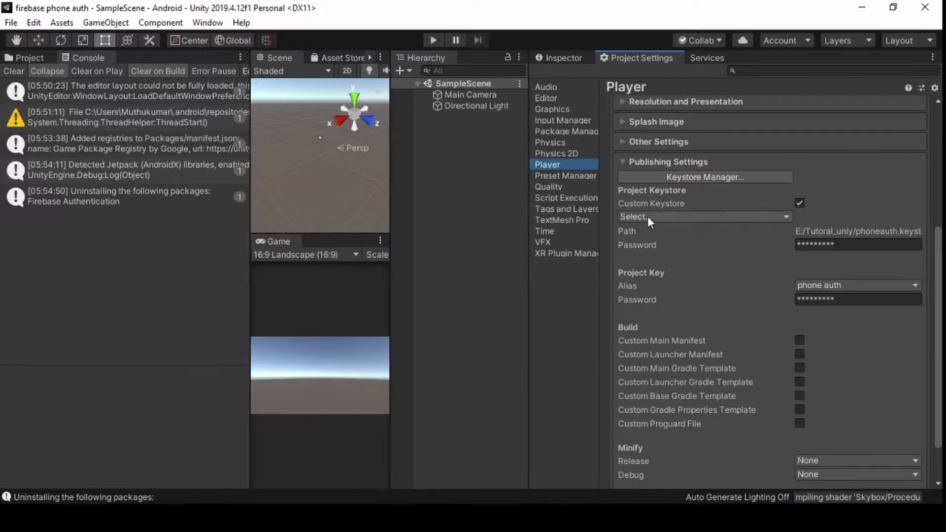
{"action": "scroll", "coordinate": [661, 251], "scroll_direction": "up", "scroll_amount": 5}
{"action": "left_click", "coordinate": [656, 255]}
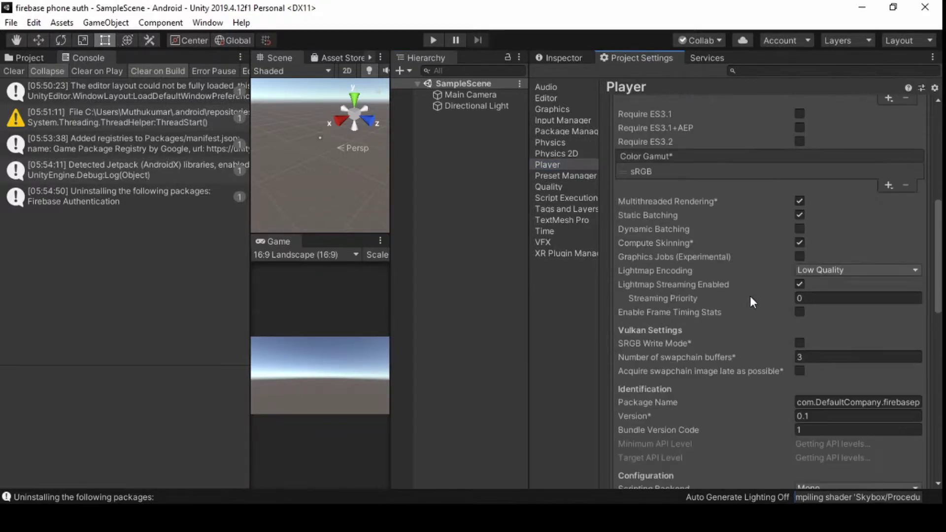
{"action": "scroll", "coordinate": [750, 296], "scroll_direction": "down", "scroll_amount": 5}
{"action": "left_click", "coordinate": [871, 192]}
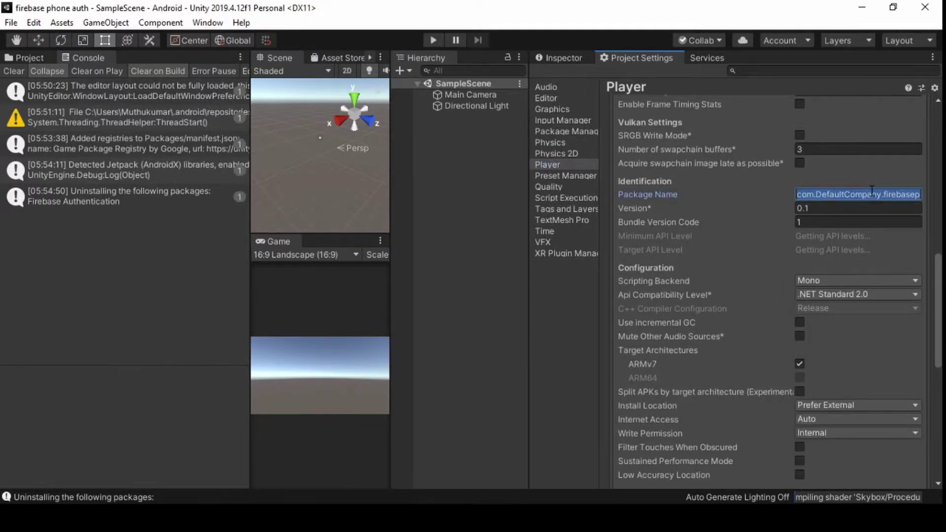
{"action": "left_click", "coordinate": [862, 7]}
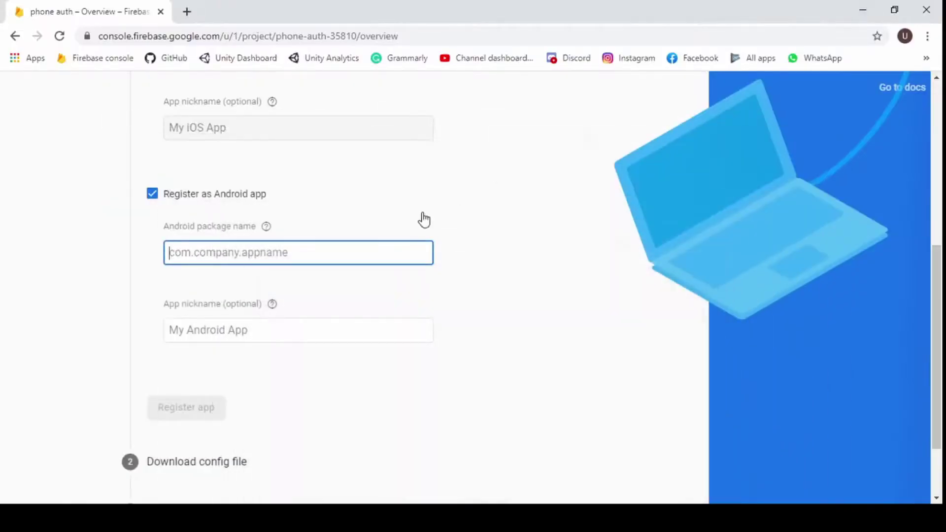
{"action": "type", "text": "com.DefaultCompany.firebasephoneauth"}
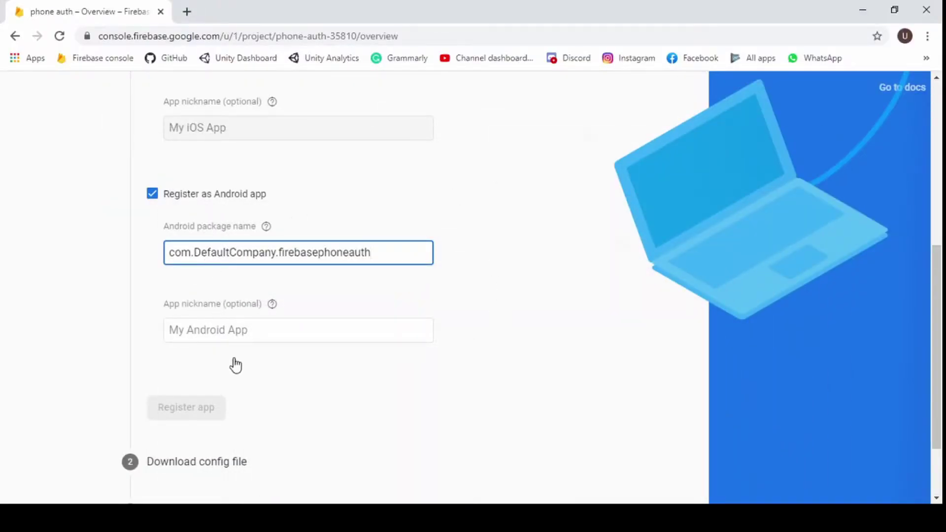
{"action": "left_click", "coordinate": [191, 415]}
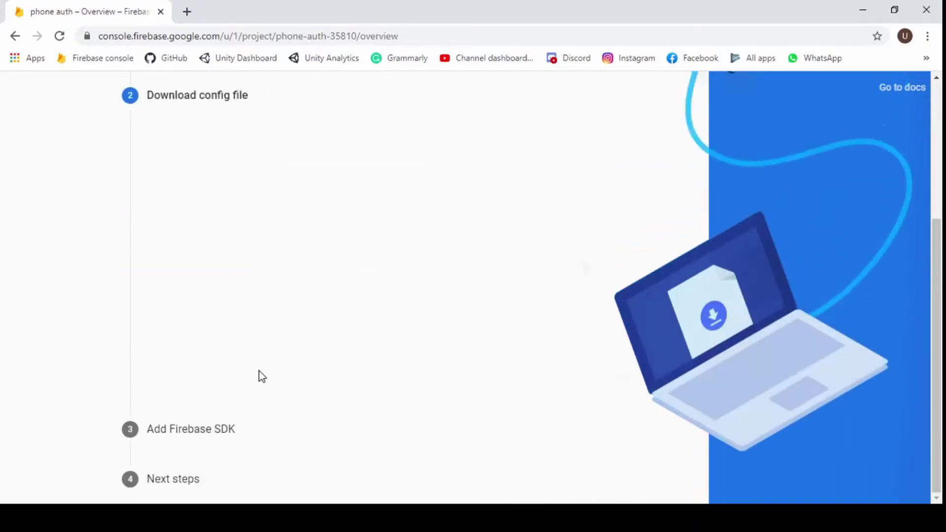
Move past the Add Firebase SDK step and continue to the console.
{"action": "left_click", "coordinate": [166, 367]}
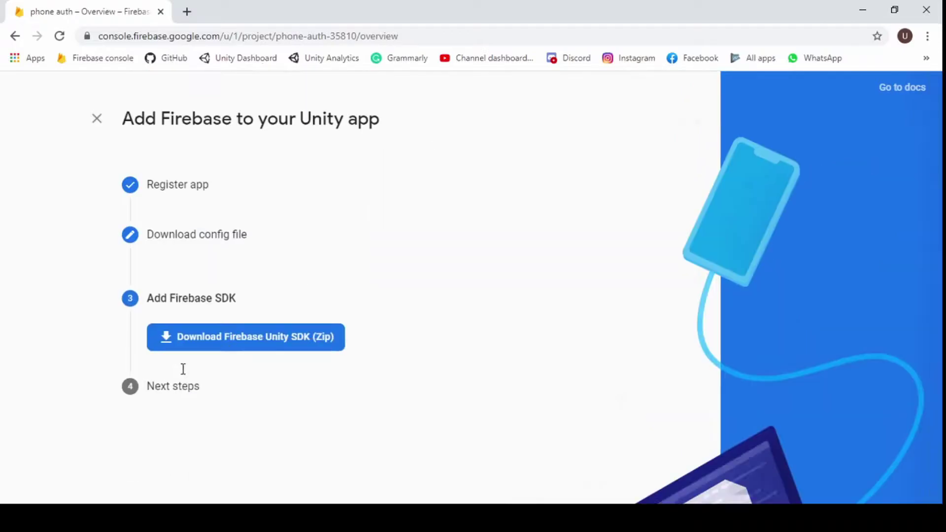
{"action": "scroll", "coordinate": [215, 388], "scroll_direction": "down", "scroll_amount": 2}
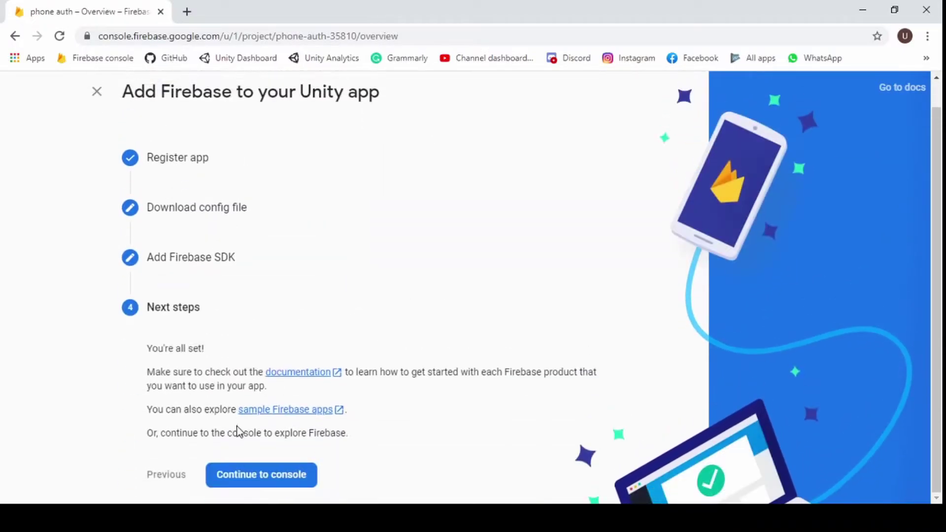
{"action": "left_click", "coordinate": [251, 479]}
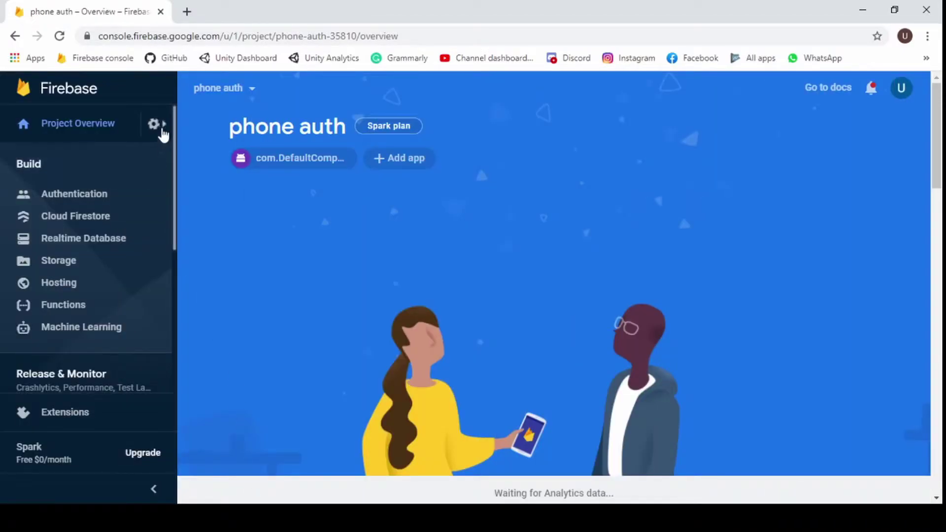
Open Project settings and start adding a SHA fingerprint for the Android app.
{"action": "left_click", "coordinate": [157, 125]}
{"action": "left_click", "coordinate": [194, 128]}
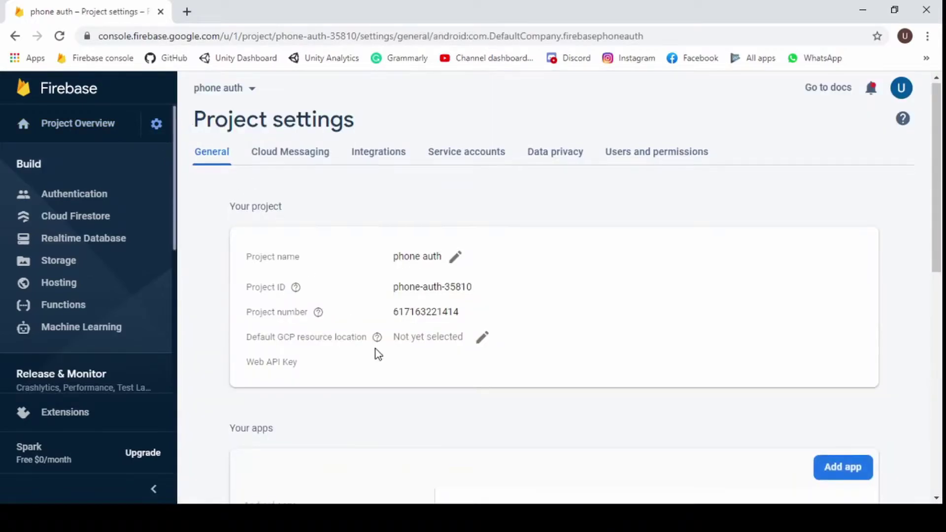
{"action": "left_click", "coordinate": [455, 312]}
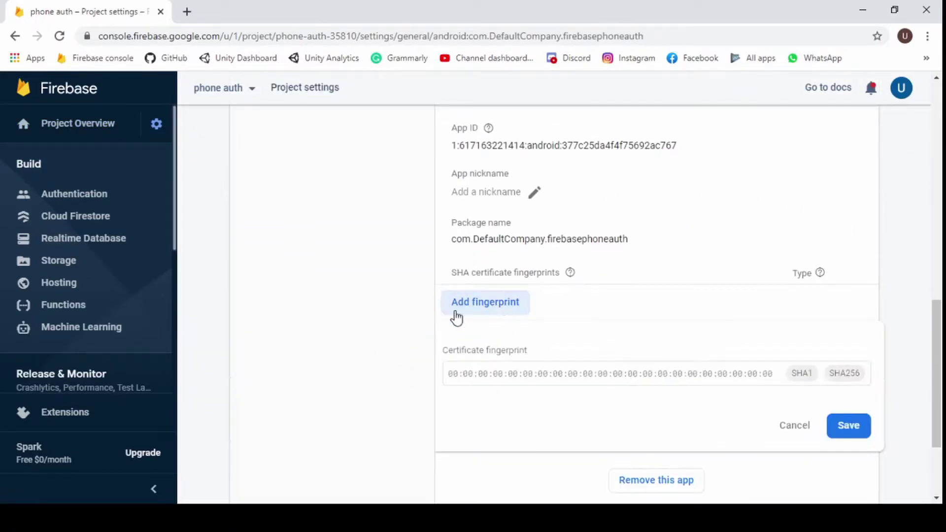
{"action": "left_click", "coordinate": [105, 496]}
Launch Command Prompt and position its window over the page.
{"action": "type", "text": "cmd"}
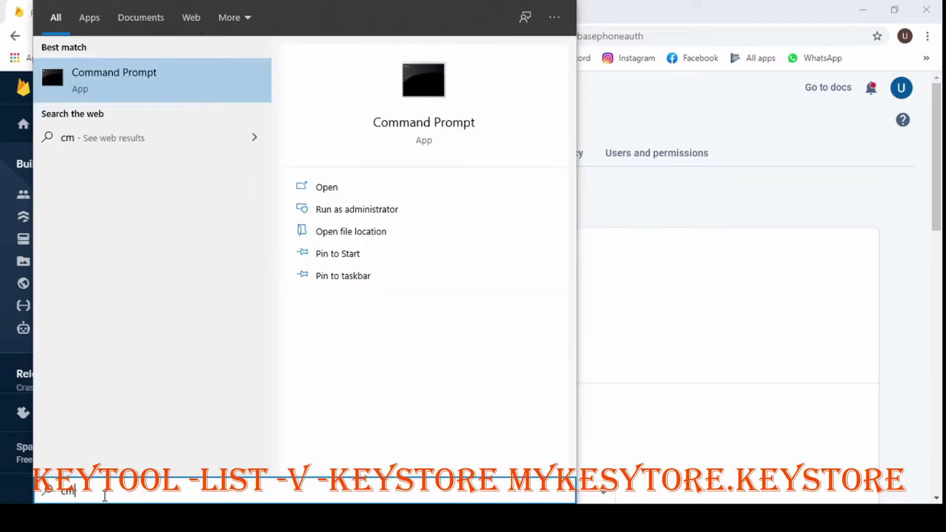
{"action": "key", "text": "Return"}
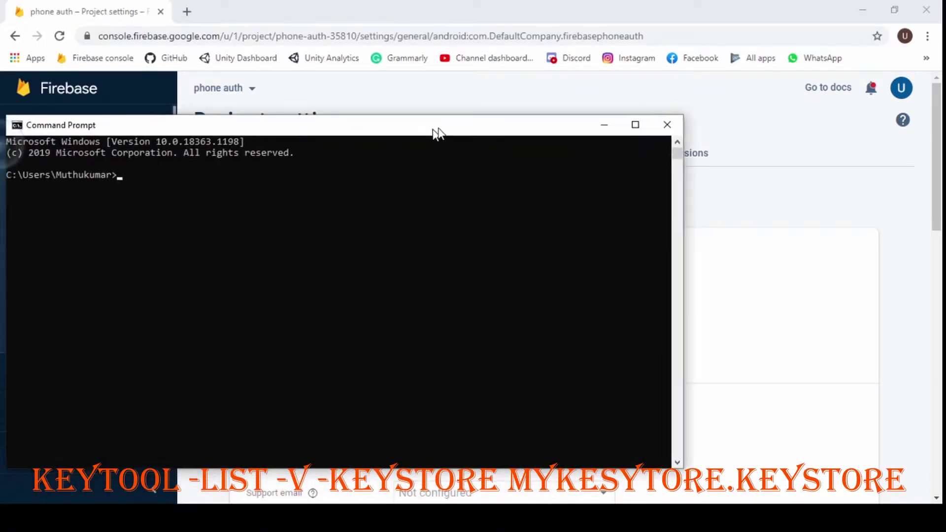
{"action": "left_click_drag", "start_coordinate": [437, 131], "coordinate": [506, 119]}
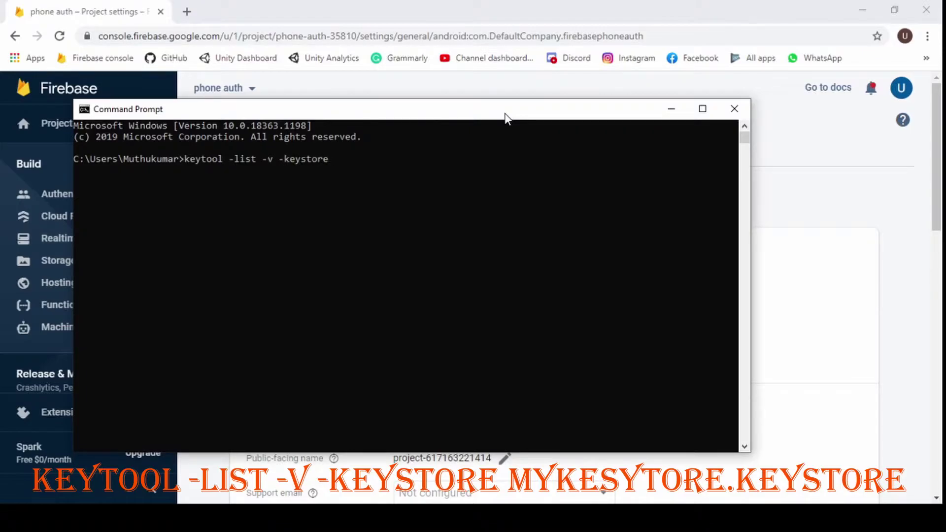
List E:\Tutoral_uniy\phoneauth.keystore with keytool, enter the password, and copy the SHA1 fingerprint.
{"action": "type", "text": "E:\\Tutoral_uniy\\phoneauth.keystore"}
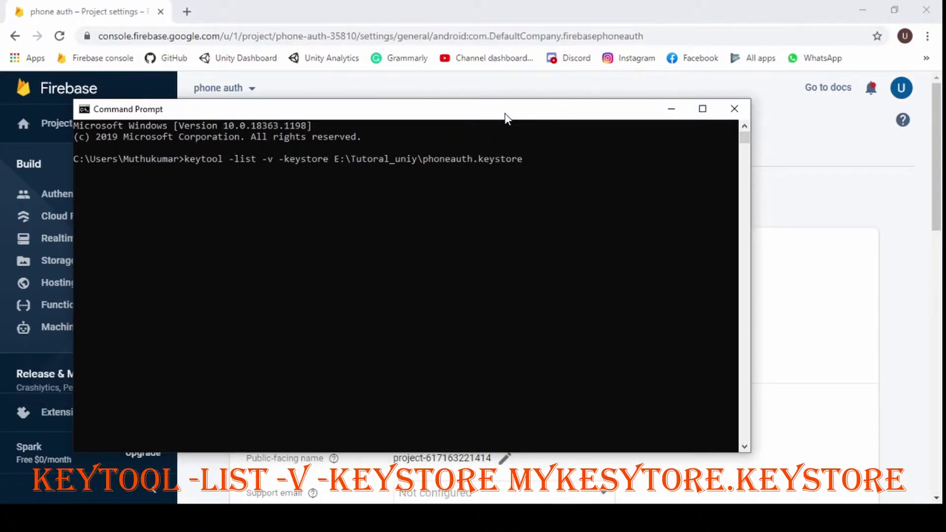
{"action": "key", "text": "Return"}
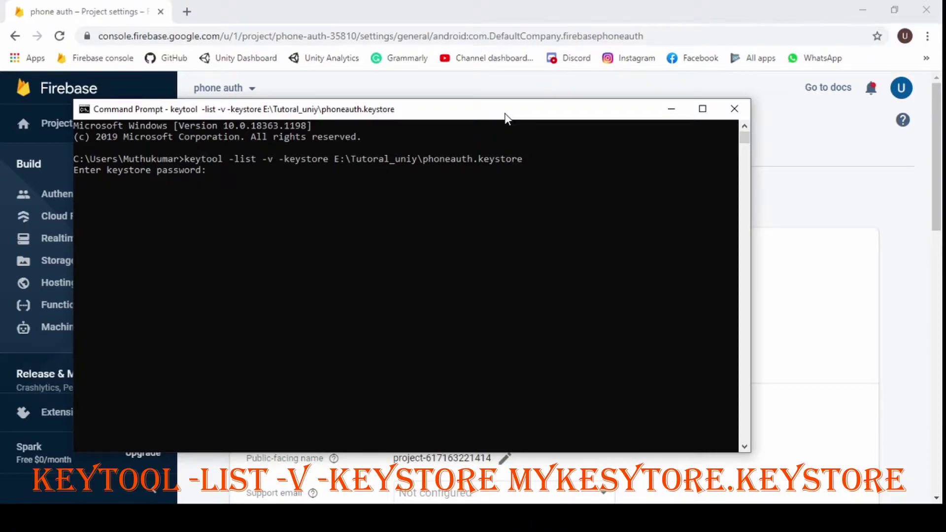
{"action": "key", "text": "Return"}
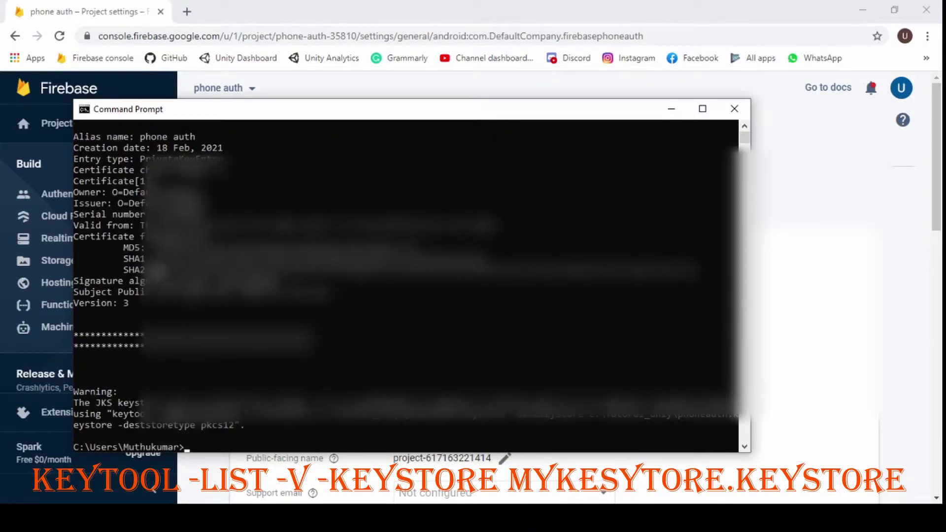
{"action": "left_click_drag", "start_coordinate": [148, 258], "coordinate": [491, 259]}
{"action": "key", "text": "ctrl+c"}
Paste the SHA1 fingerprint into the Certificate fingerprint field and save it.
{"action": "left_click", "coordinate": [918, 401]}
{"action": "scroll", "coordinate": [434, 365], "scroll_direction": "down", "scroll_amount": 6}
{"action": "scroll", "coordinate": [552, 296], "scroll_direction": "down", "scroll_amount": 8}
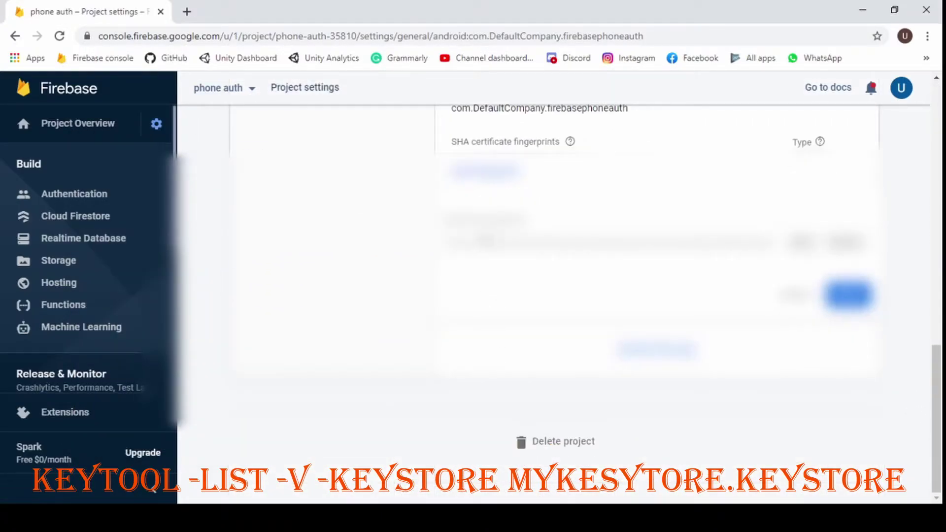
{"action": "key", "text": "ctrl+v"}
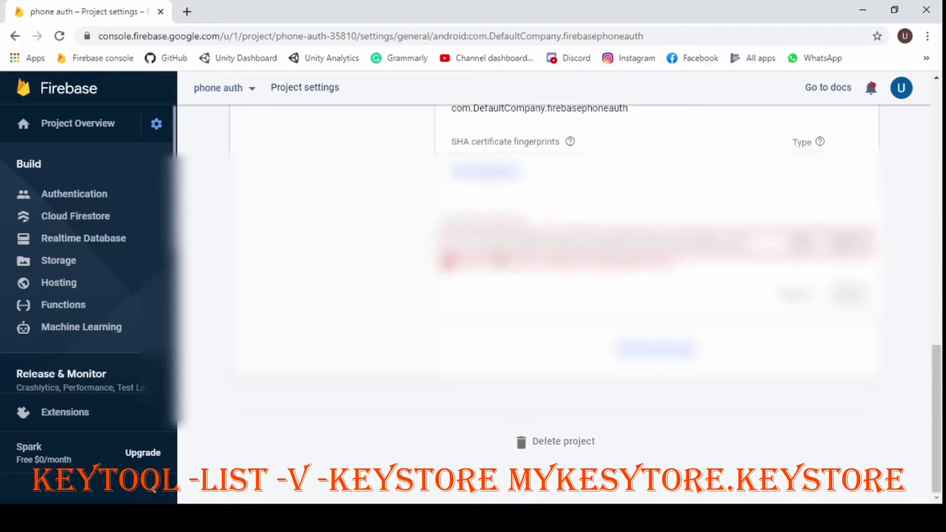
{"action": "key", "text": "BackSpace"}
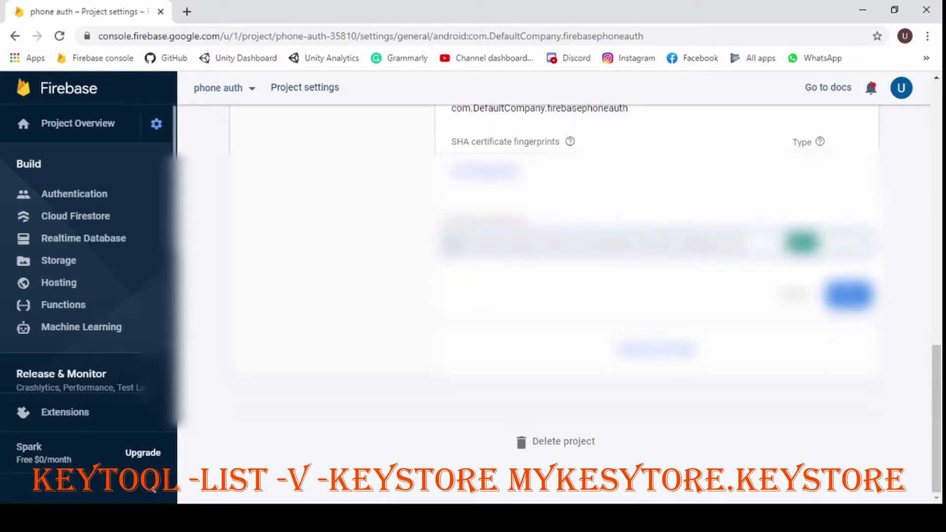
{"action": "left_click", "coordinate": [834, 291]}
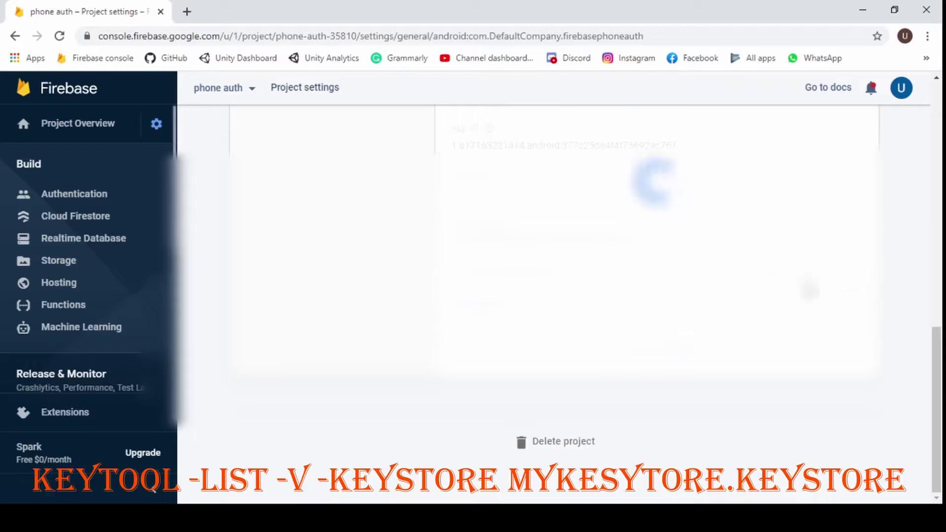
Copy the SHA256 fingerprint from the keytool output and save it as a second fingerprint.
{"action": "key", "text": "alt+Tab"}
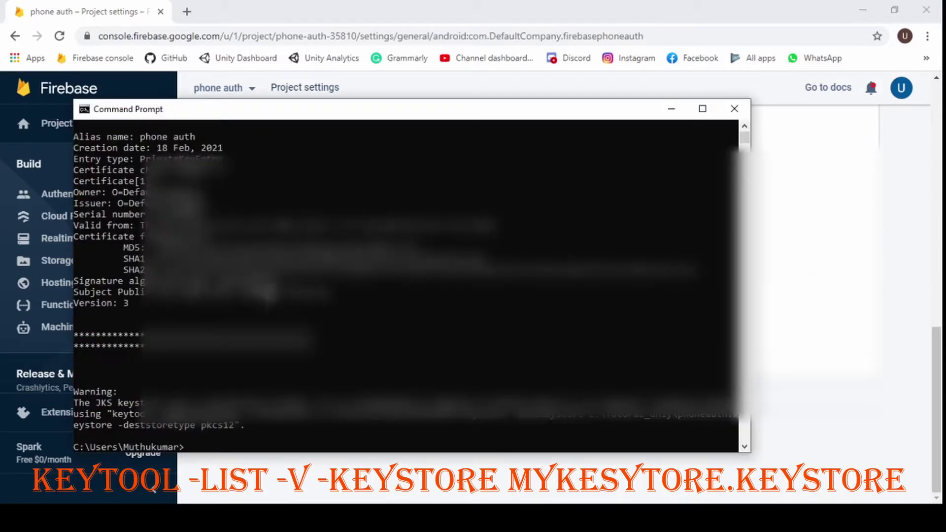
{"action": "left_click_drag", "start_coordinate": [74, 280], "coordinate": [655, 278]}
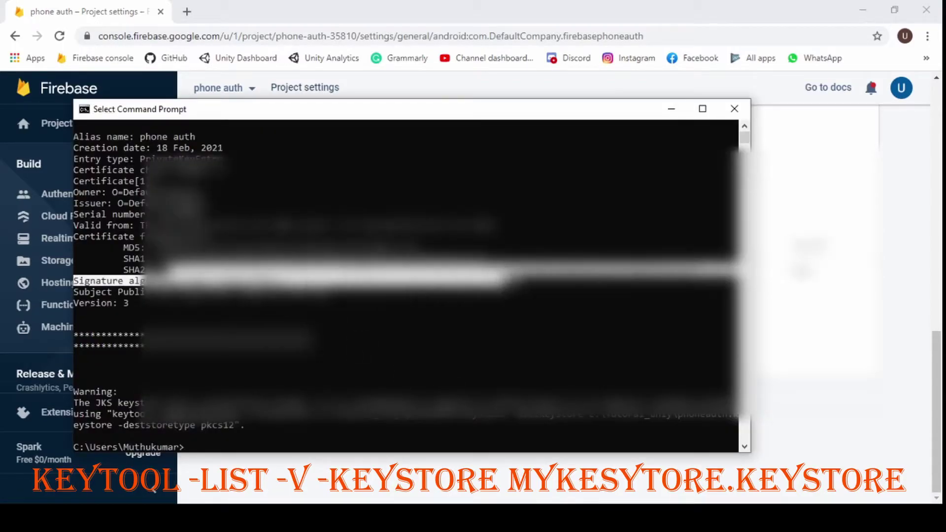
{"action": "left_click_drag", "start_coordinate": [148, 269], "coordinate": [697, 269]}
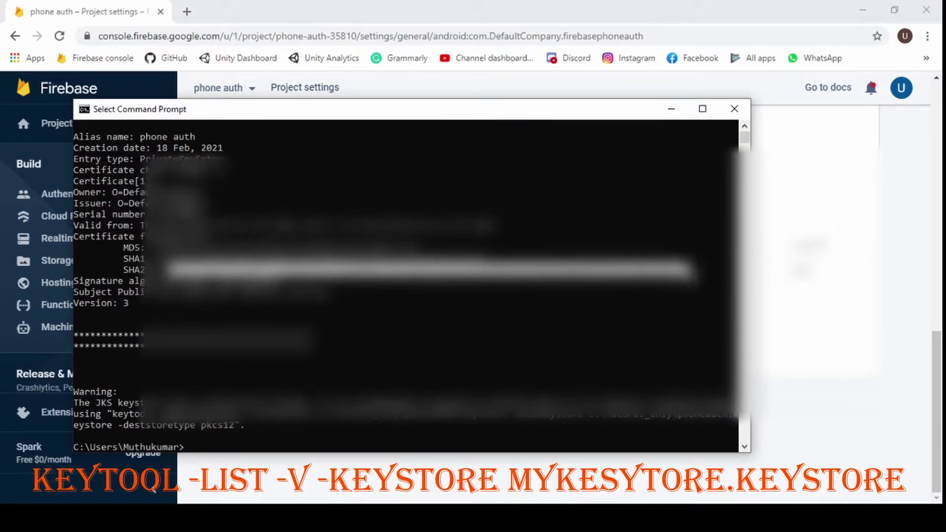
{"action": "key", "text": "ctrl+c"}
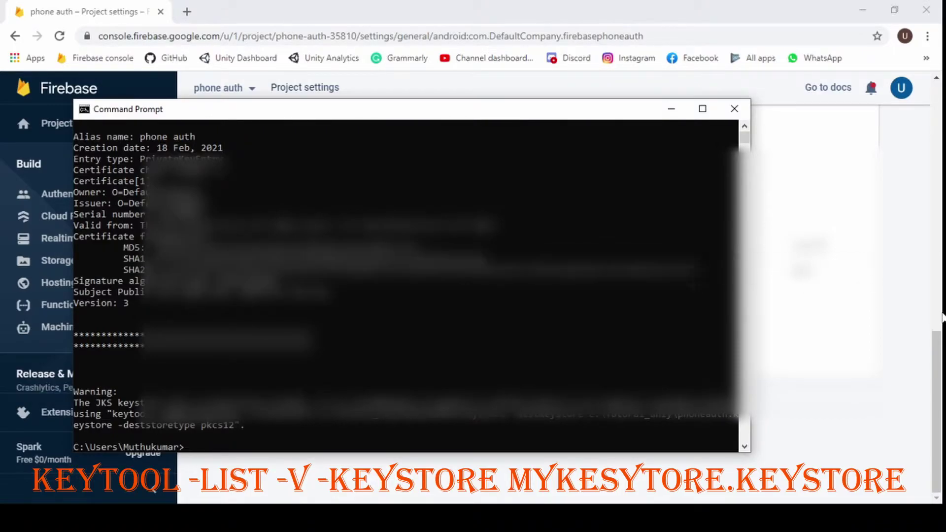
{"action": "left_click", "coordinate": [731, 123]}
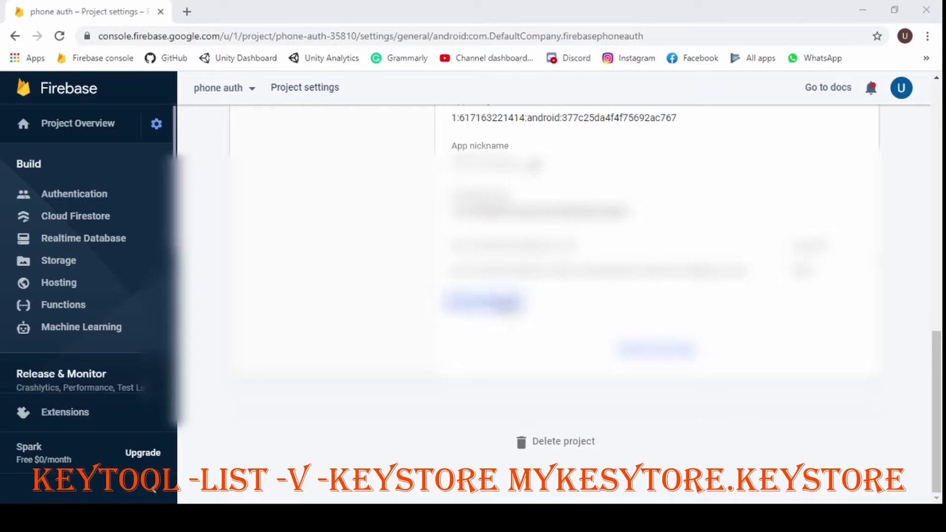
{"action": "left_click", "coordinate": [493, 303]}
{"action": "left_click", "coordinate": [507, 372]}
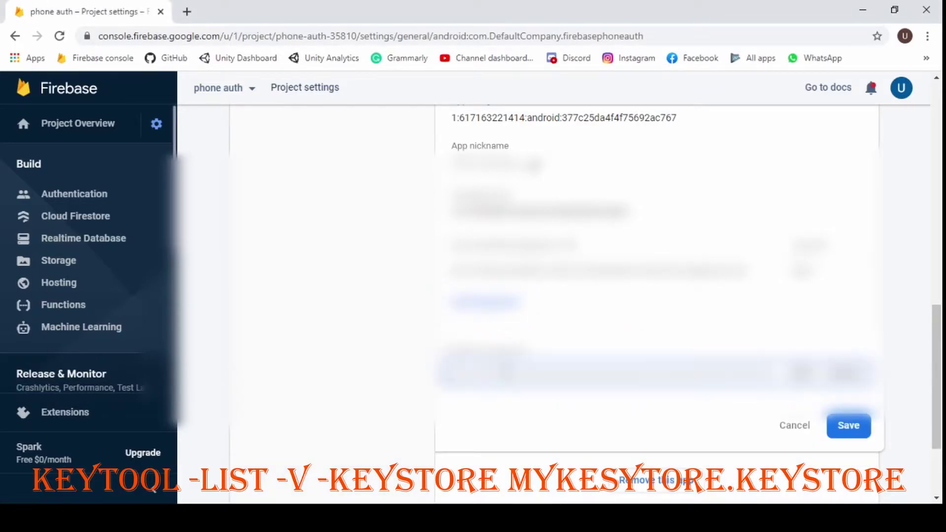
{"action": "left_click", "coordinate": [856, 423]}
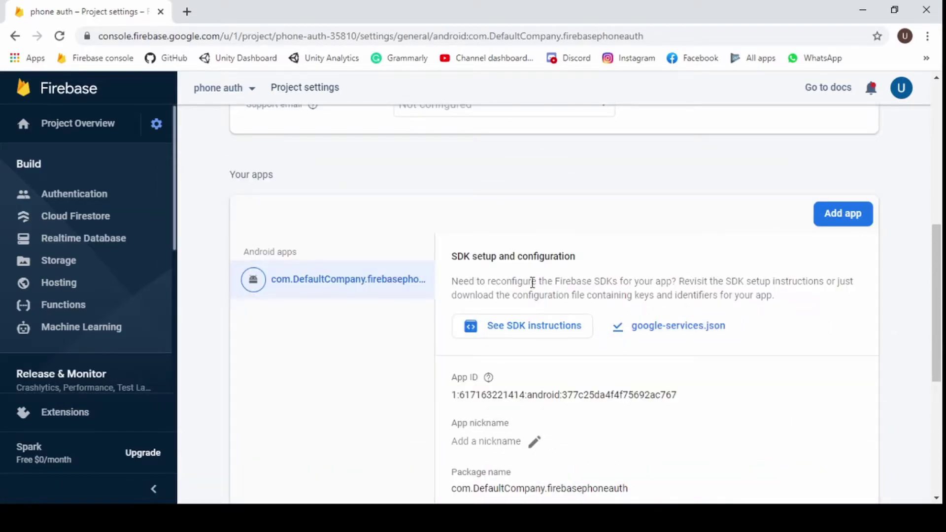
Download google-services.json and show Unity's Assets folder with the console cleared.
{"action": "left_click", "coordinate": [678, 325]}
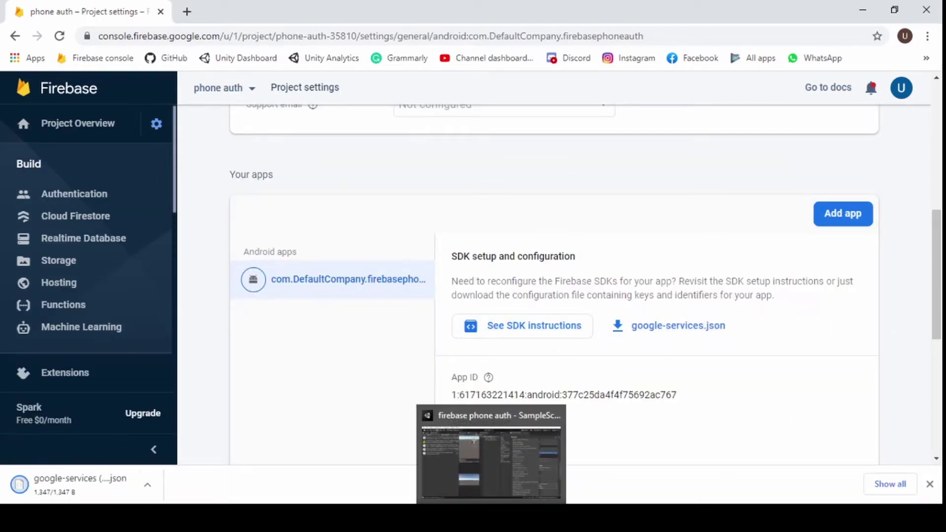
{"action": "left_click", "coordinate": [490, 445]}
{"action": "left_click", "coordinate": [13, 71]}
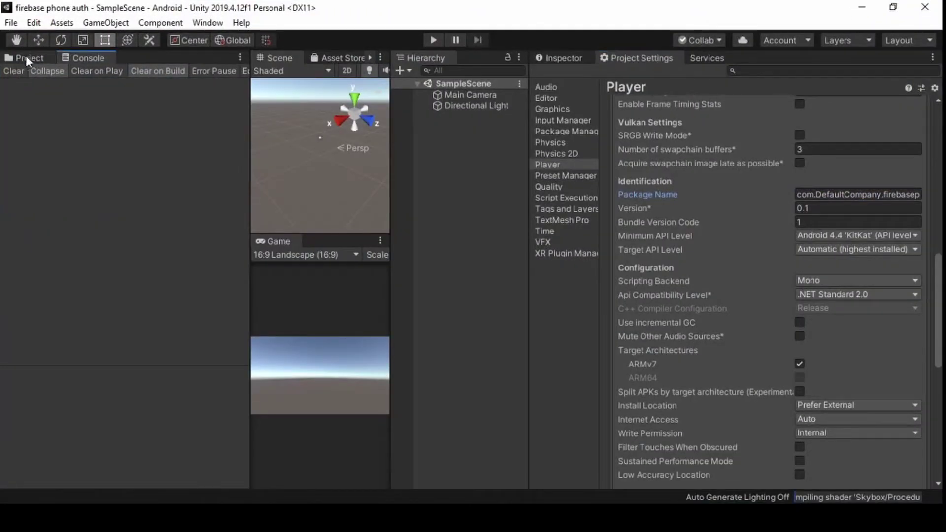
{"action": "left_click", "coordinate": [26, 57]}
Drag google-services.json from Chrome's download bar into Assets and rename it google-services.
{"action": "left_click", "coordinate": [862, 6]}
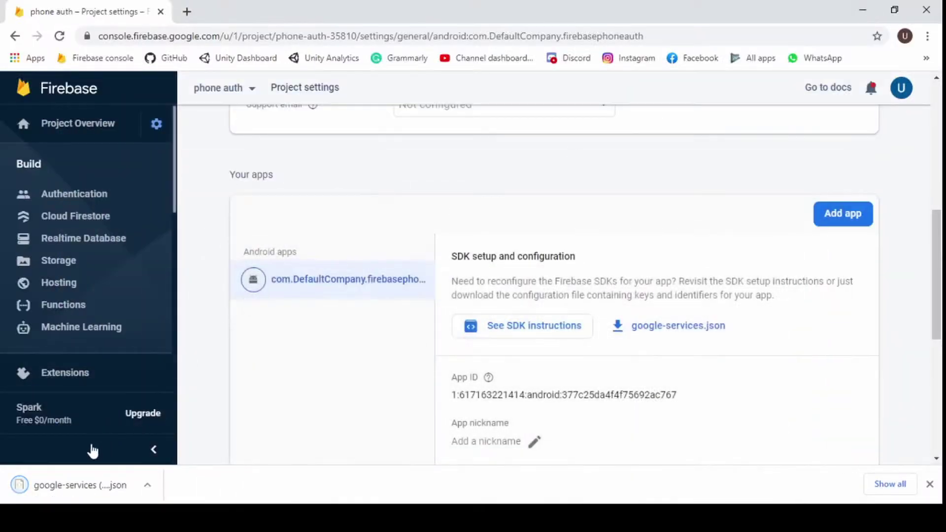
{"action": "left_click_drag", "start_coordinate": [73, 485], "coordinate": [461, 472]}
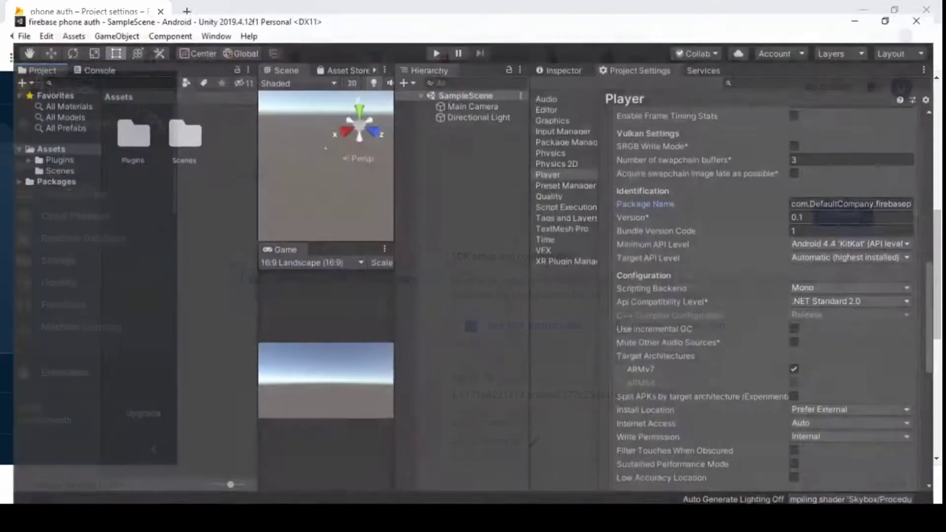
{"action": "left_click_drag", "start_coordinate": [461, 472], "coordinate": [117, 203]}
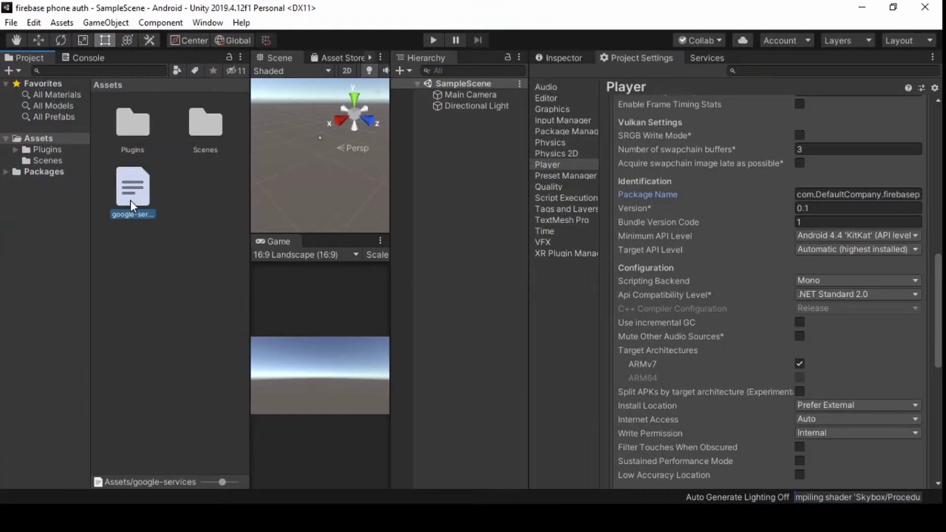
{"action": "key", "text": "End"}
{"action": "key", "text": "BackSpace"}
{"action": "key", "text": "BackSpace"}
{"action": "key", "text": "BackSpace"}
{"action": "key", "text": "BackSpace"}
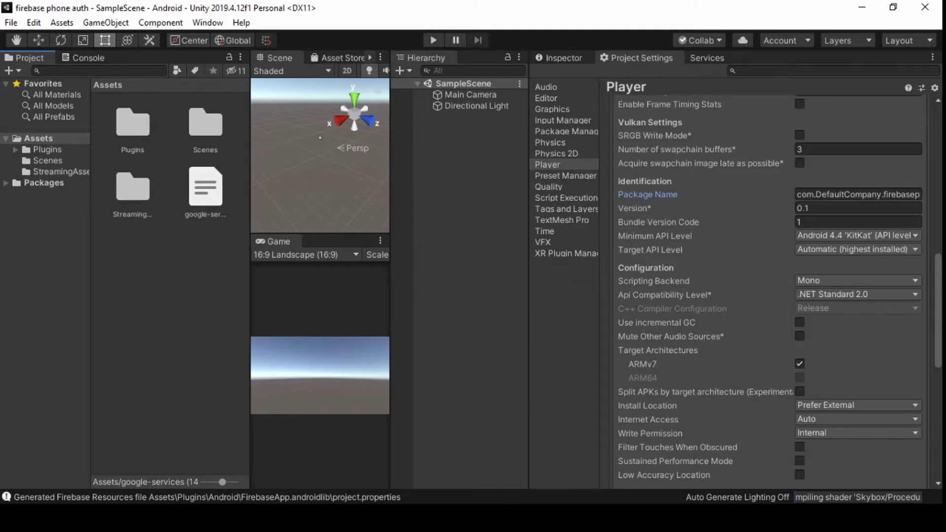
{"action": "key", "text": "alt+Tab"}
In a new tab, search 'google cloud' and open the Google Cloud website.
{"action": "left_click", "coordinate": [188, 15]}
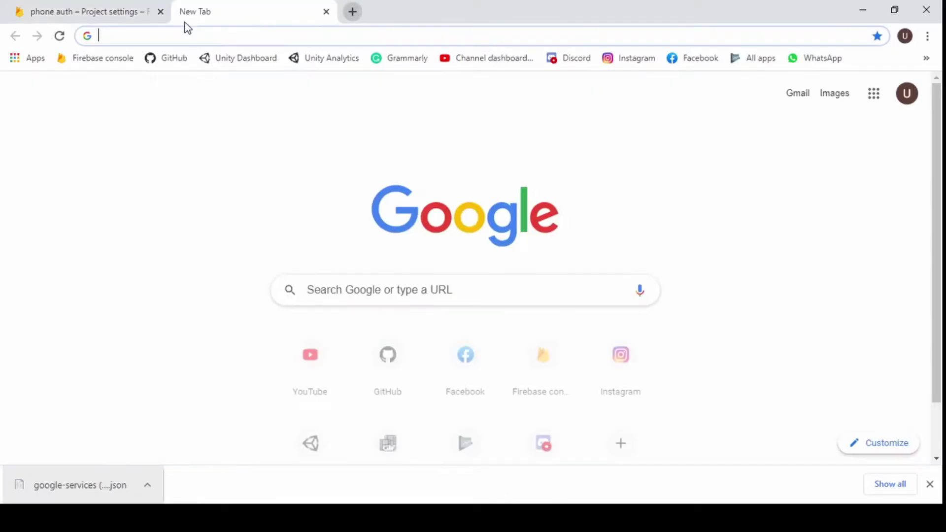
{"action": "type", "text": "googl"}
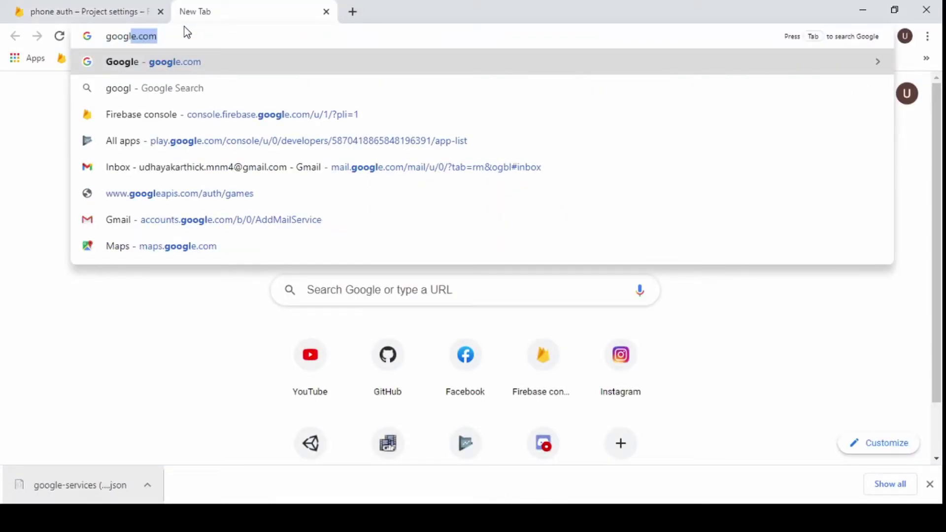
{"action": "type", "text": "e cloud"}
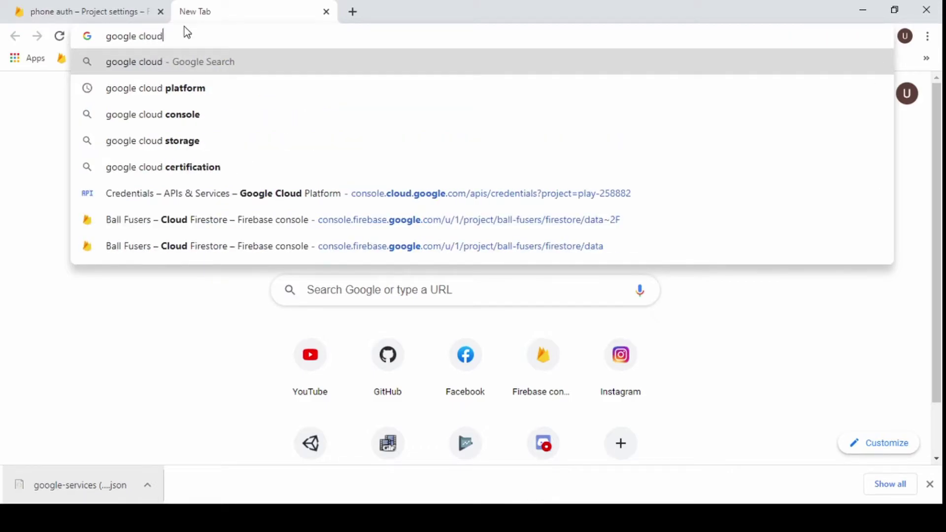
{"action": "key", "text": "Down"}
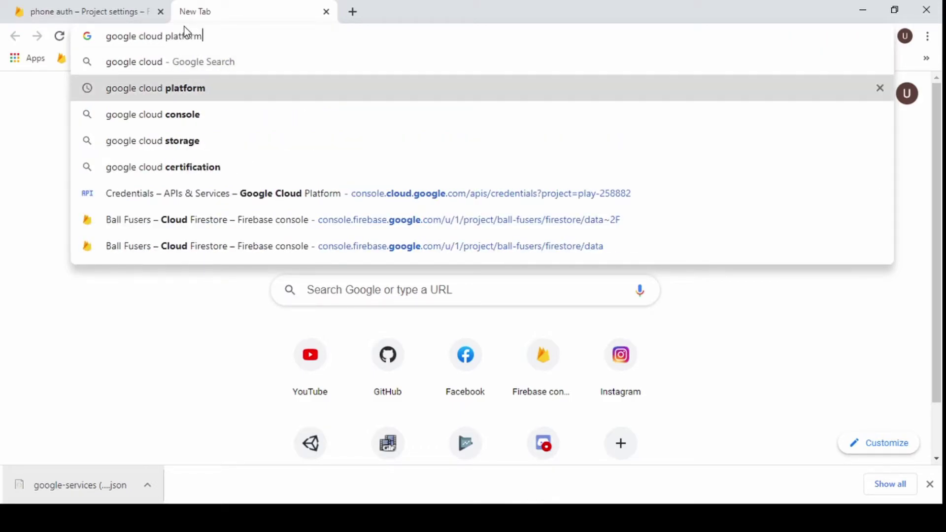
{"action": "key", "text": "Return"}
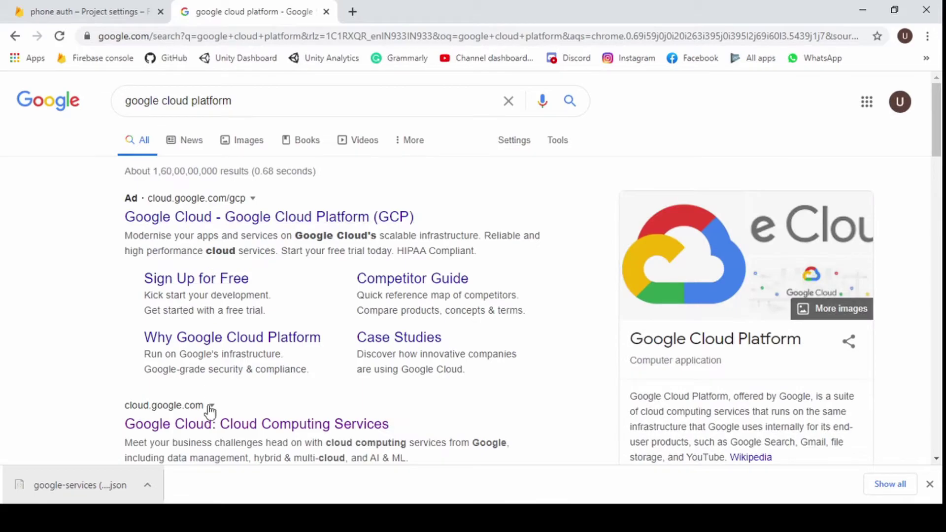
{"action": "left_click", "coordinate": [210, 424]}
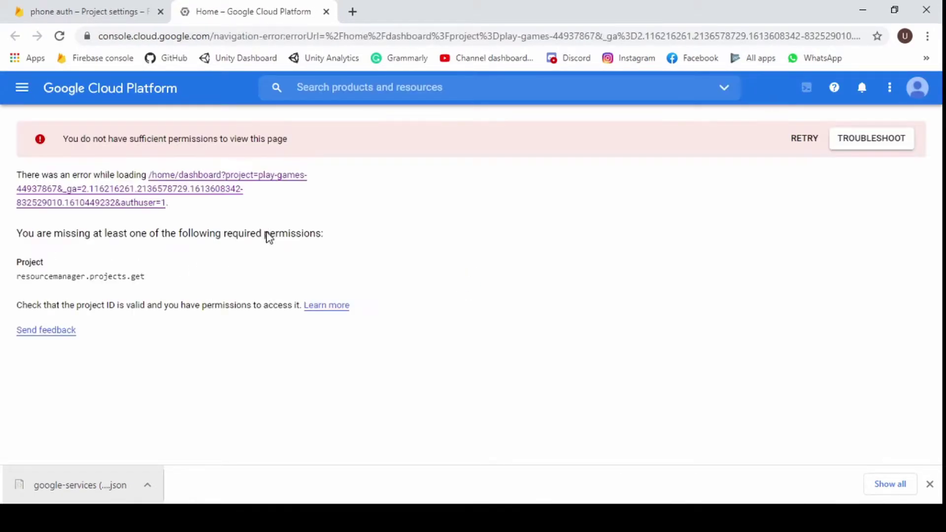
Switch to the phone auth project and go to its APIs & Services dashboard.
{"action": "left_click", "coordinate": [228, 94]}
{"action": "type", "text": "p"}
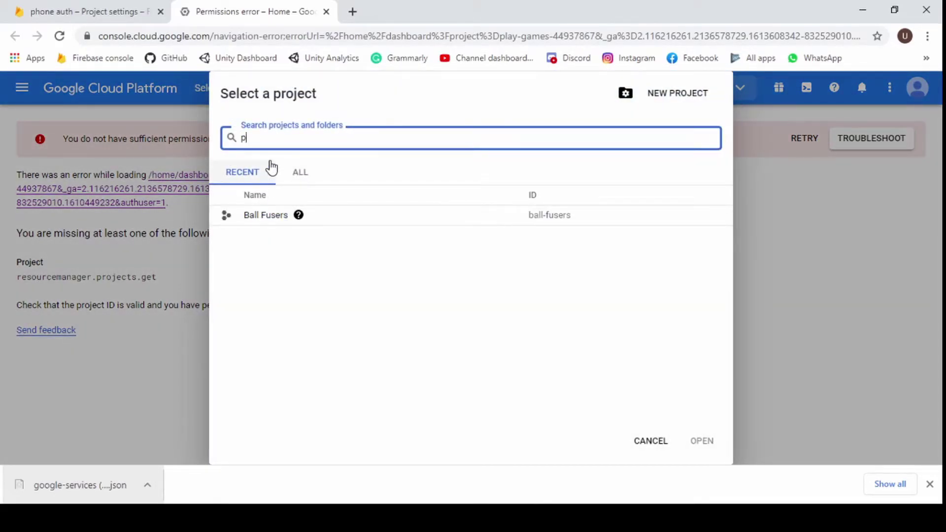
{"action": "type", "text": "h"}
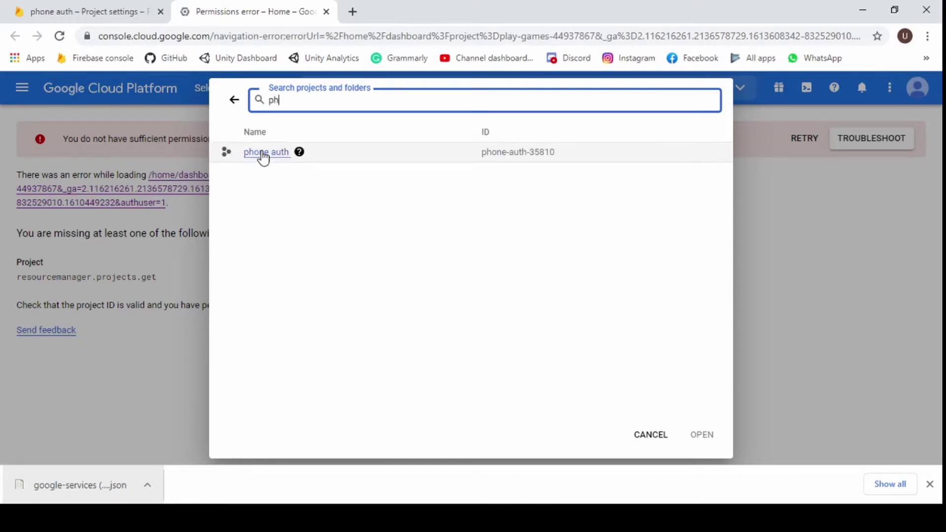
{"action": "left_click", "coordinate": [264, 153]}
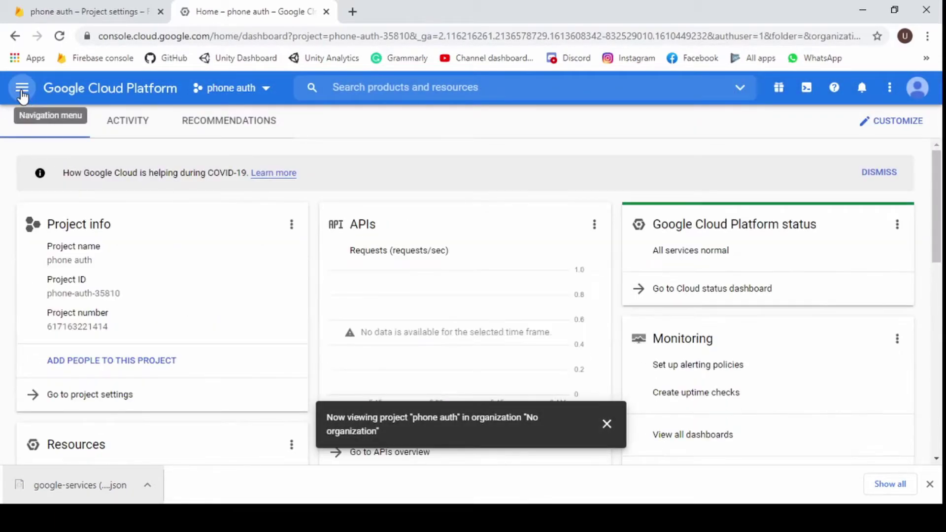
{"action": "left_click", "coordinate": [23, 94]}
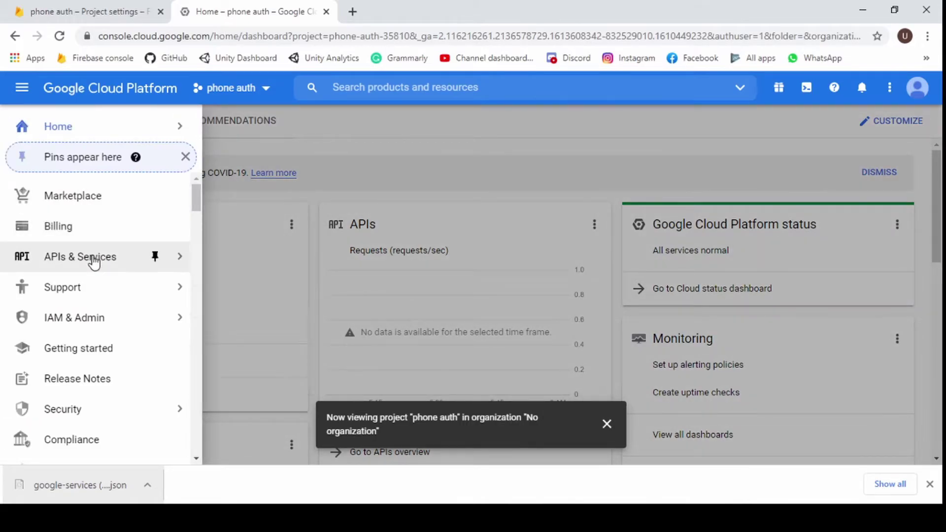
{"action": "left_click", "coordinate": [94, 260]}
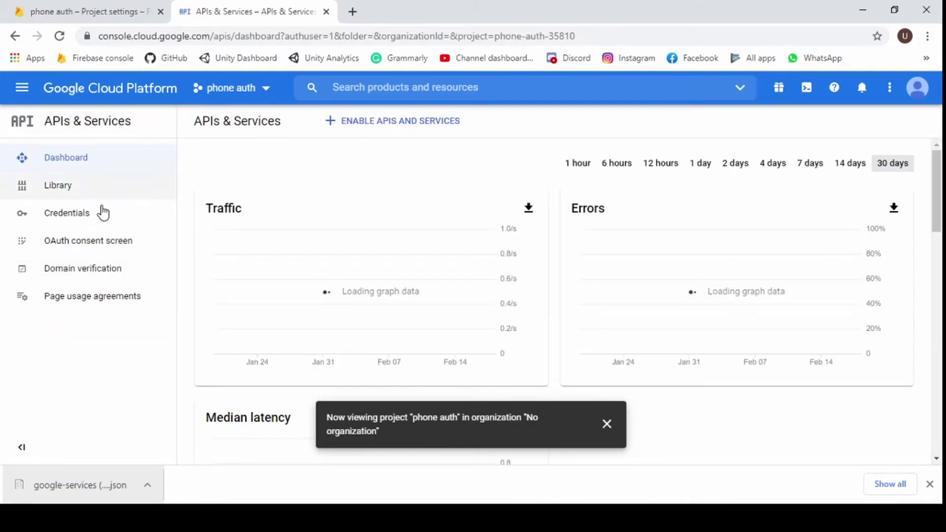
Find Android Device Verification in the API Library and enable it for phone auth.
{"action": "left_click", "coordinate": [109, 192]}
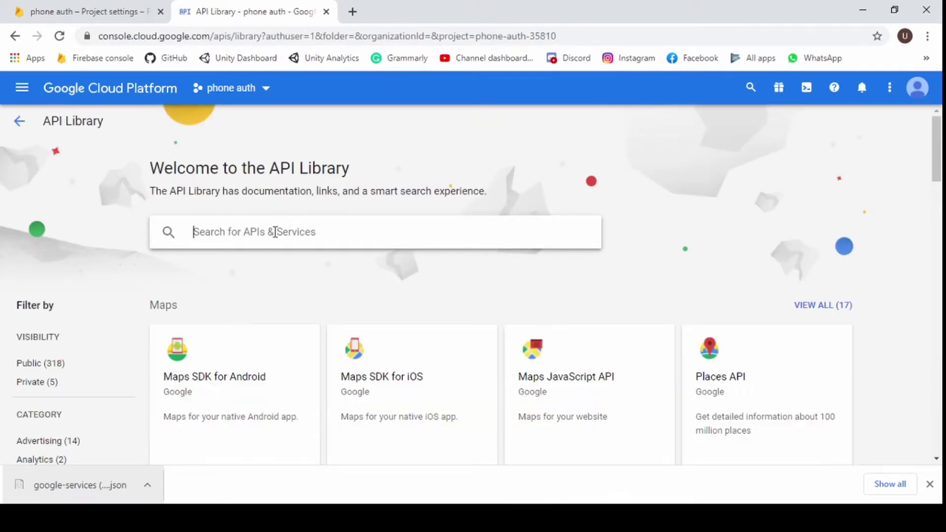
{"action": "type", "text": "andr"}
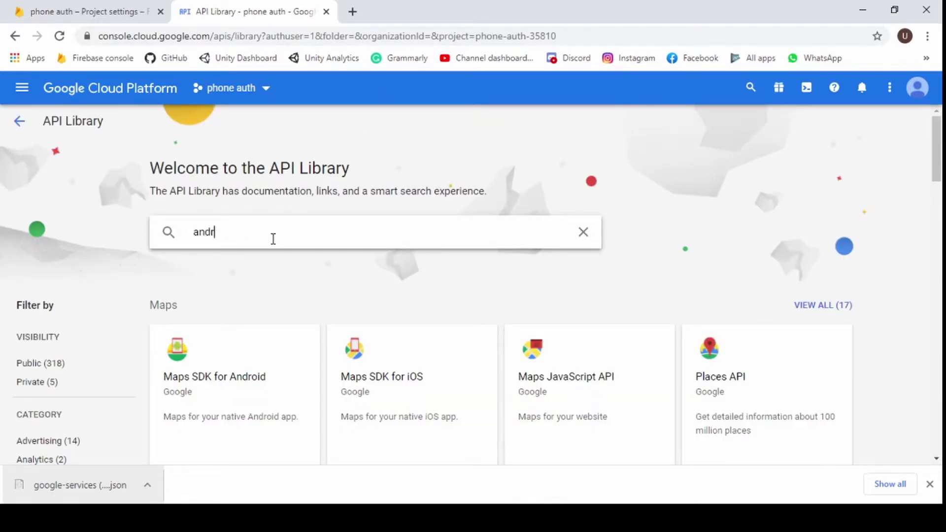
{"action": "type", "text": "oiddevic"}
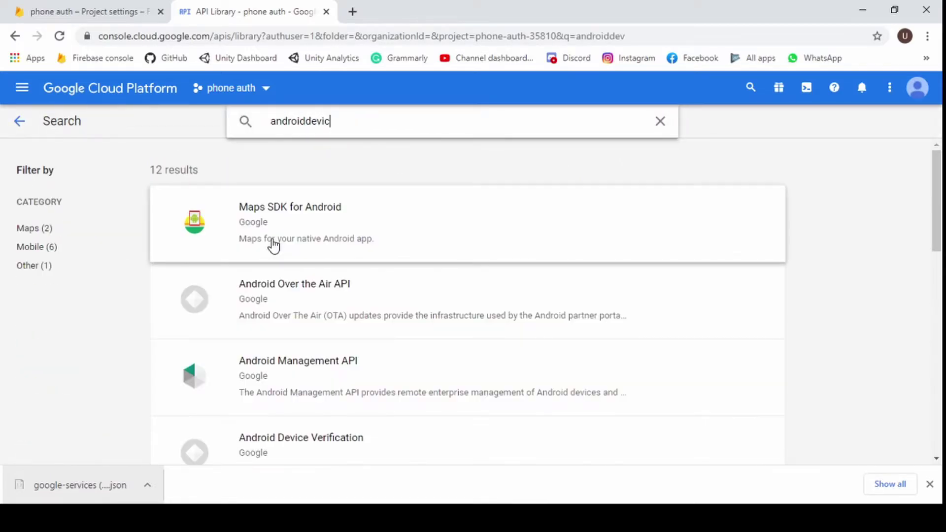
{"action": "type", "text": "e ver"}
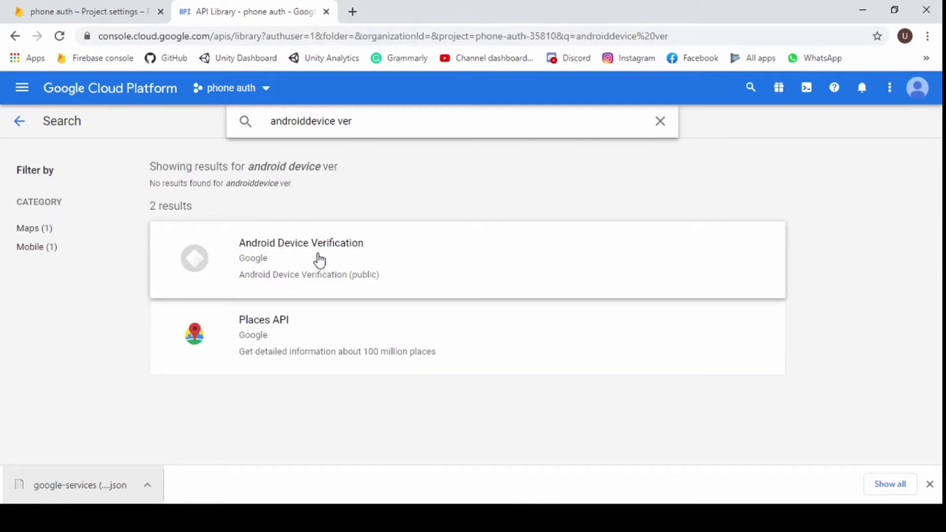
{"action": "left_click", "coordinate": [319, 260]}
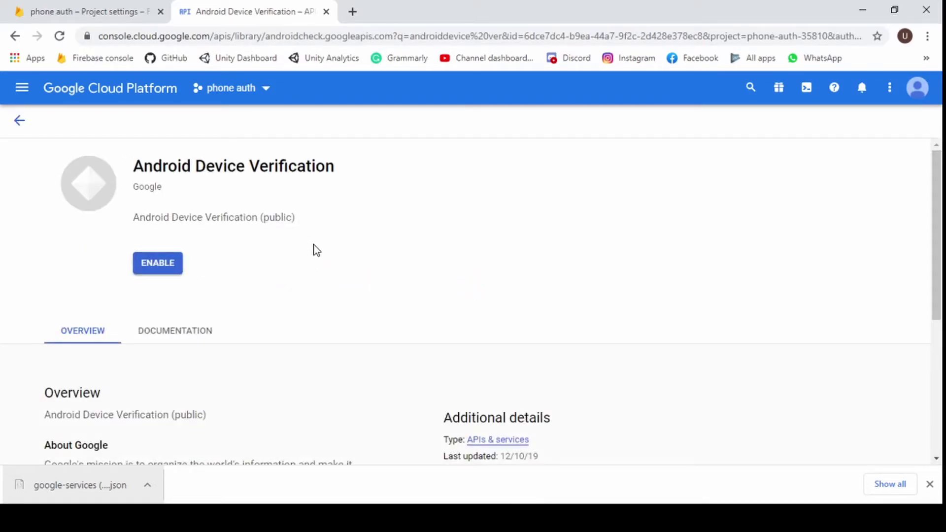
{"action": "left_click", "coordinate": [157, 270]}
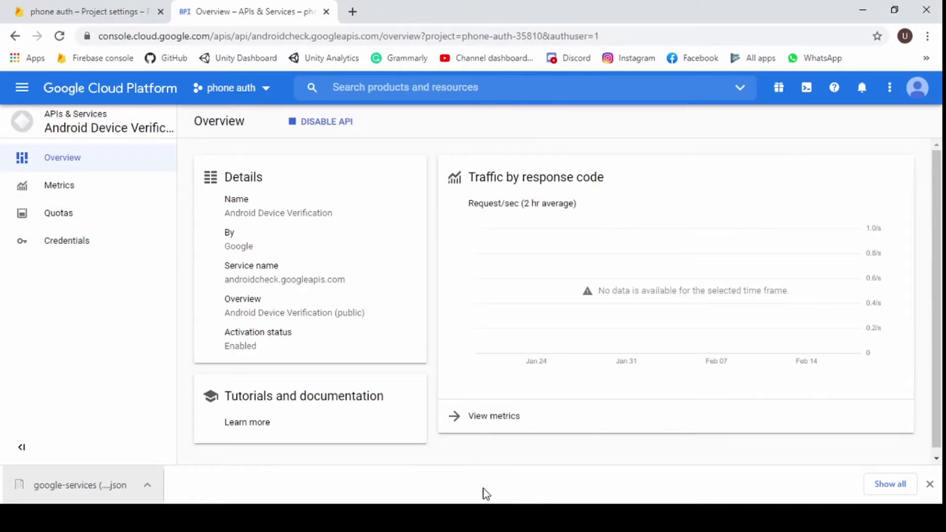
{"action": "key", "text": "alt+Tab"}
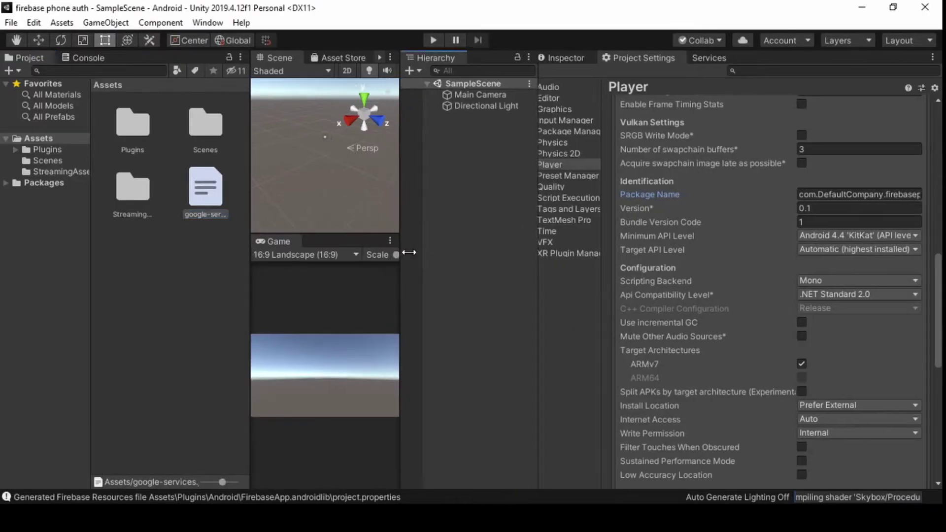
Widen the Scene view and create an empty GameObject in the Hierarchy.
{"action": "left_click_drag", "start_coordinate": [409, 253], "coordinate": [564, 241]}
{"action": "right_click", "coordinate": [624, 134]}
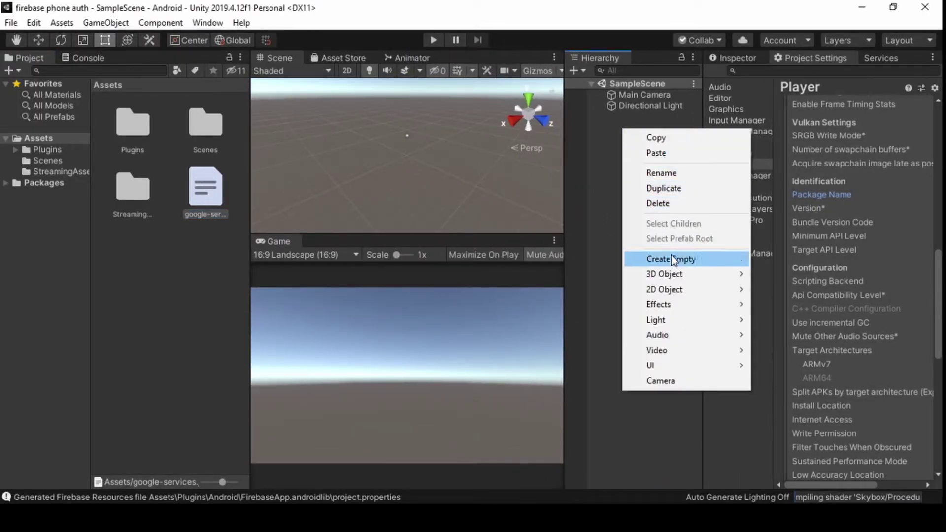
{"action": "left_click", "coordinate": [672, 256]}
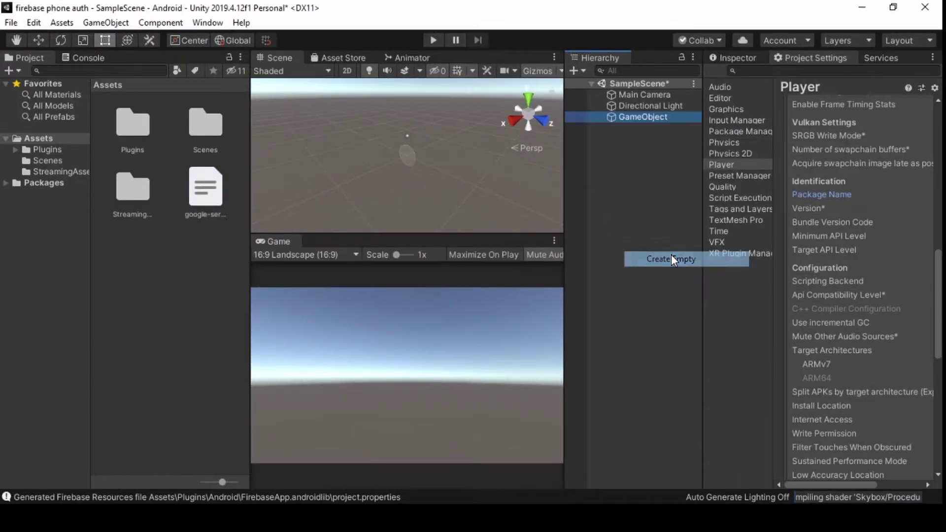
Create and attach a new script named phone_auth to the GameObject.
{"action": "left_click", "coordinate": [735, 58]}
{"action": "left_click", "coordinate": [801, 186]}
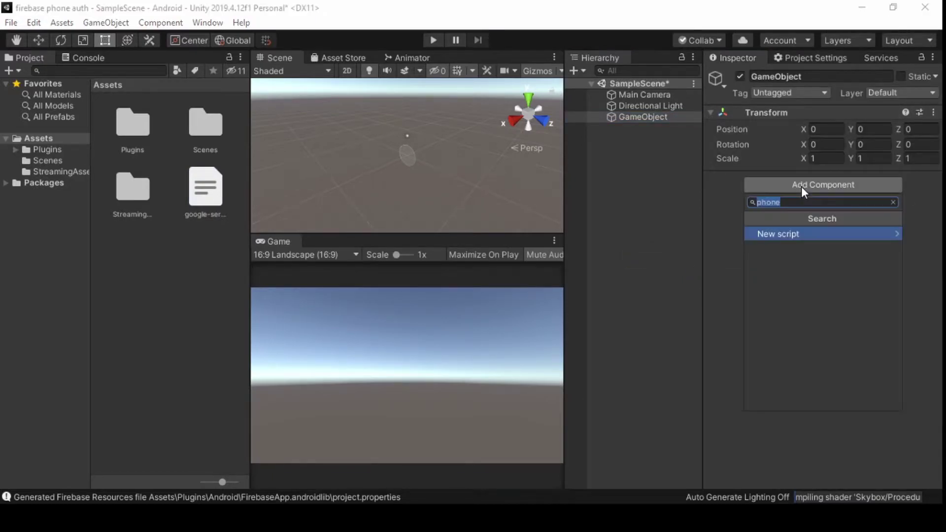
{"action": "type", "text": "phone_au"}
{"action": "type", "text": "th"}
{"action": "key", "text": "Return"}
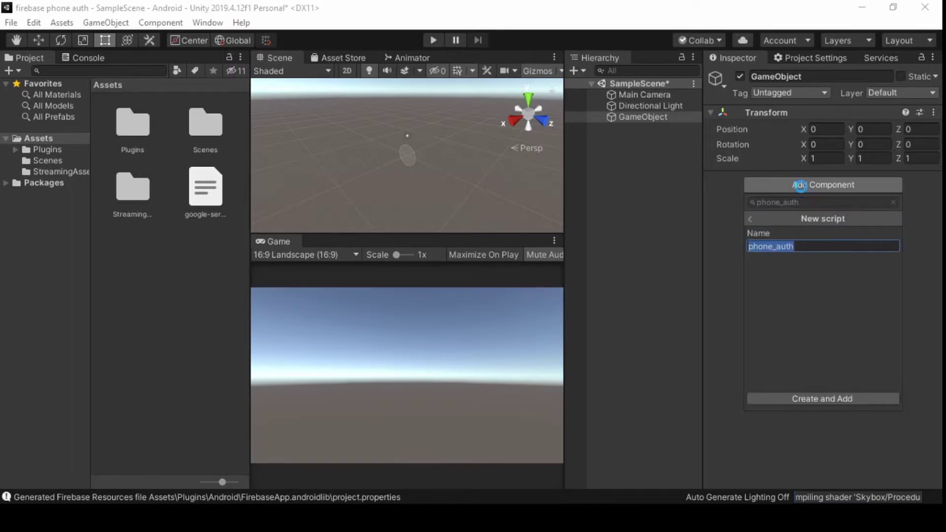
{"action": "key", "text": "Return"}
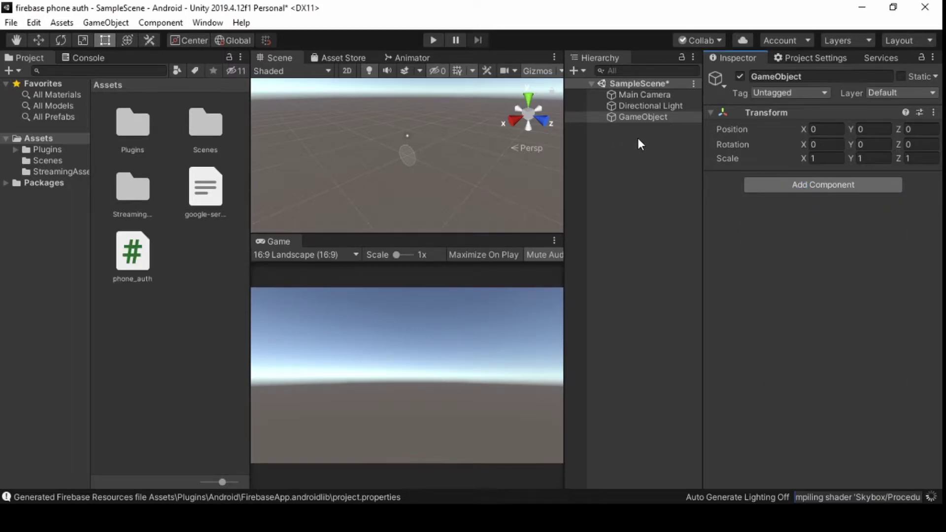
{"action": "key", "text": "alt+Tab"}
Scroll the docs to the VerifyPhoneNumber sample, then open phone_auth in Visual Studio.
{"action": "scroll", "coordinate": [391, 359], "scroll_direction": "down", "scroll_amount": 3}
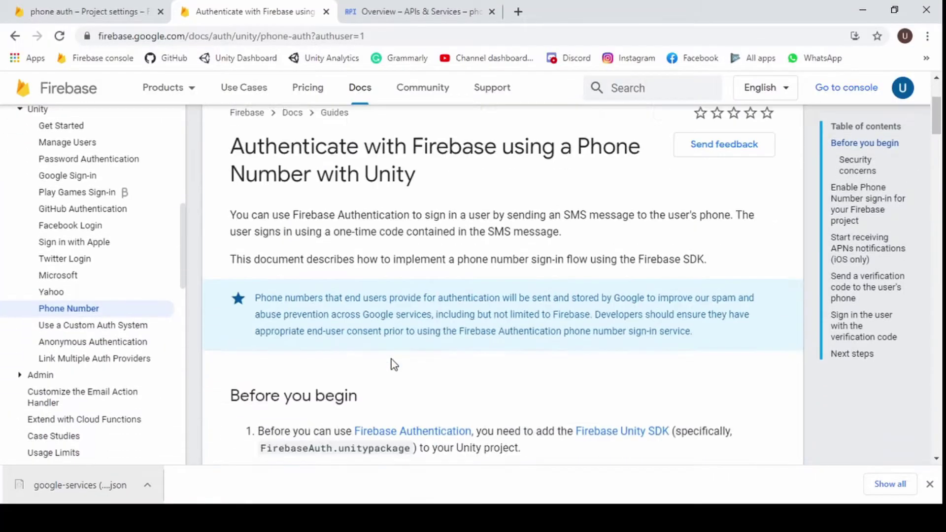
{"action": "scroll", "coordinate": [392, 359], "scroll_direction": "down", "scroll_amount": 6}
{"action": "scroll", "coordinate": [392, 359], "scroll_direction": "down", "scroll_amount": 3}
{"action": "scroll", "coordinate": [392, 358], "scroll_direction": "down", "scroll_amount": 3}
{"action": "scroll", "coordinate": [392, 358], "scroll_direction": "down", "scroll_amount": 7}
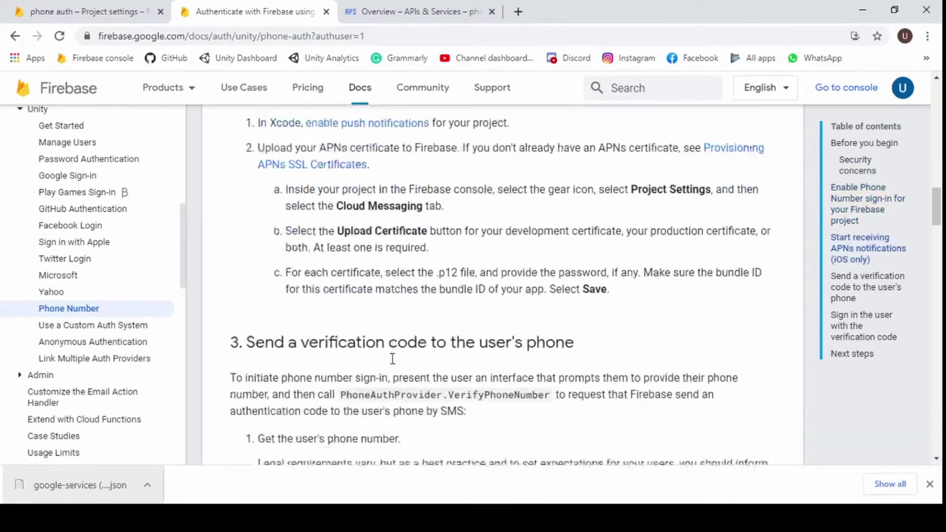
{"action": "scroll", "coordinate": [393, 362], "scroll_direction": "down", "scroll_amount": 6}
{"action": "scroll", "coordinate": [391, 359], "scroll_direction": "down", "scroll_amount": 2}
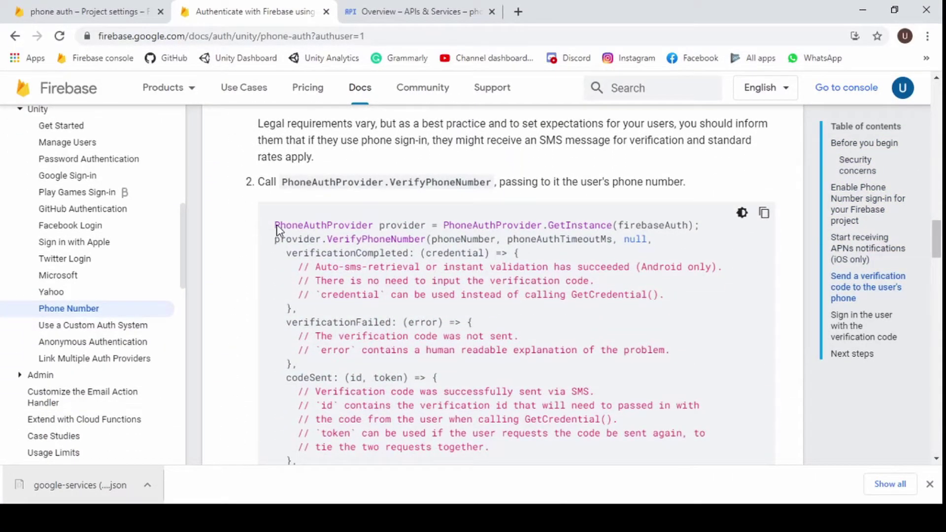
{"action": "key", "text": "alt+Tab"}
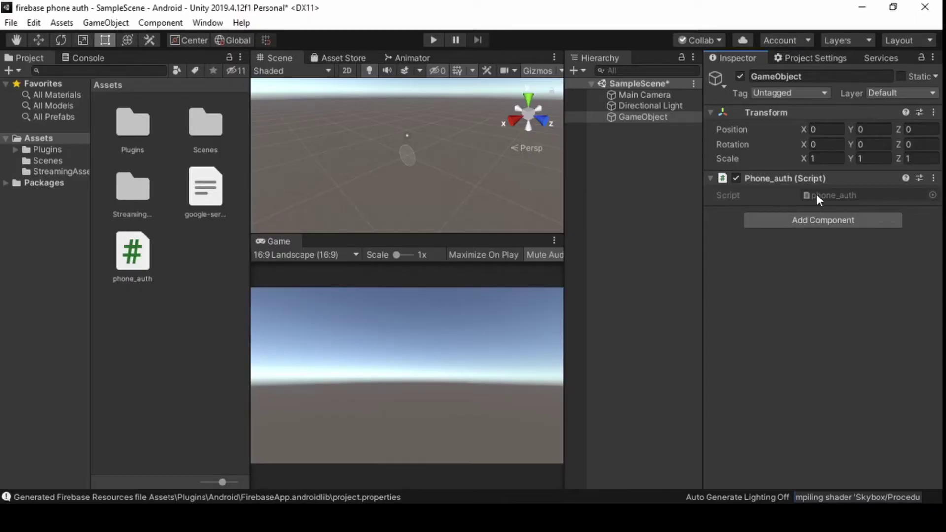
{"action": "double_click", "coordinate": [817, 194]}
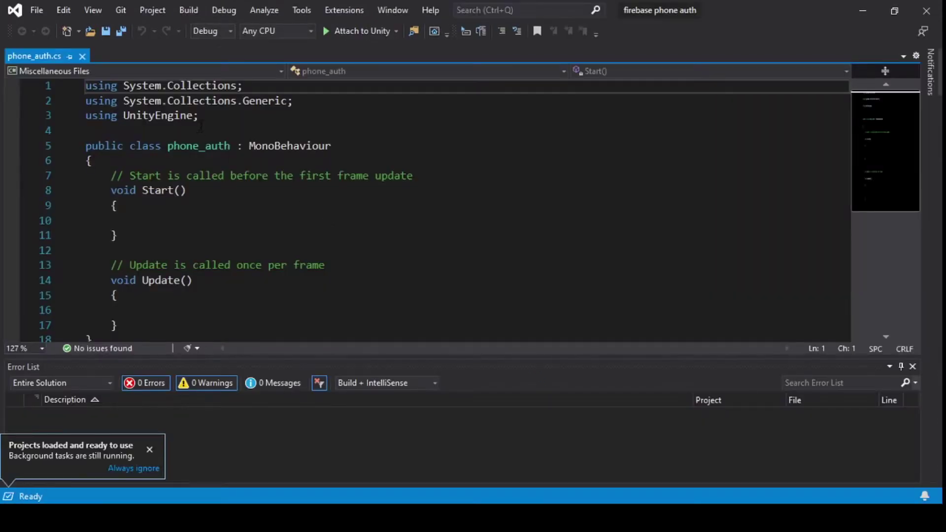
Add 'using Firebase.Auth;' below the existing imports in phone_auth.cs.
{"action": "left_click", "coordinate": [212, 118]}
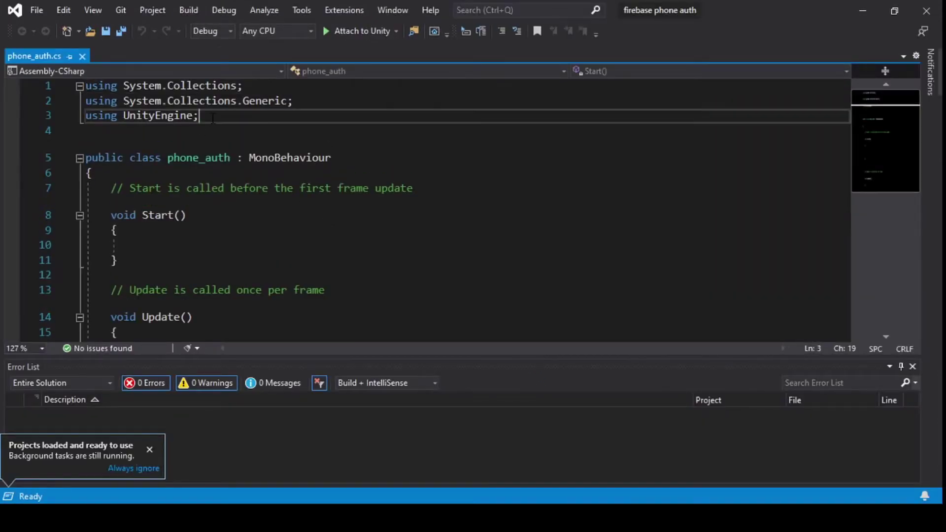
{"action": "key", "text": "Return"}
{"action": "type", "text": "ng "}
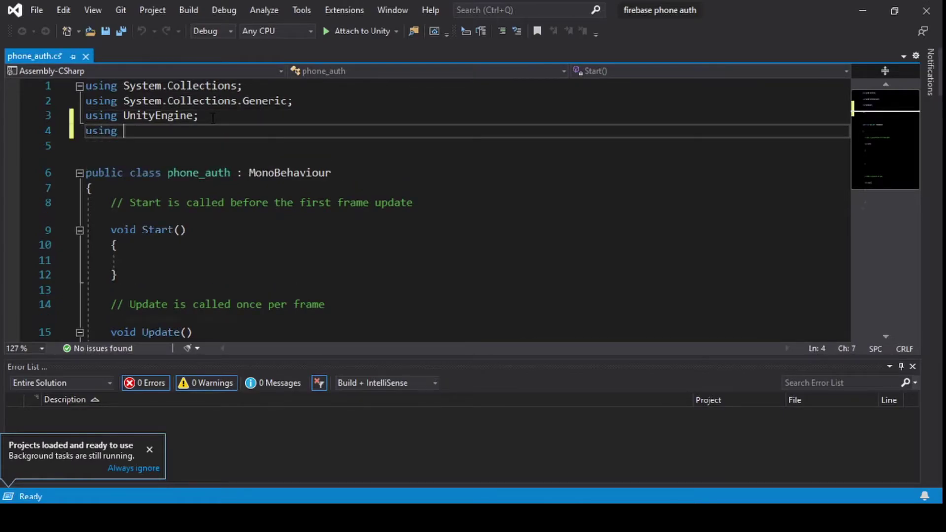
{"action": "type", "text": "firebase"}
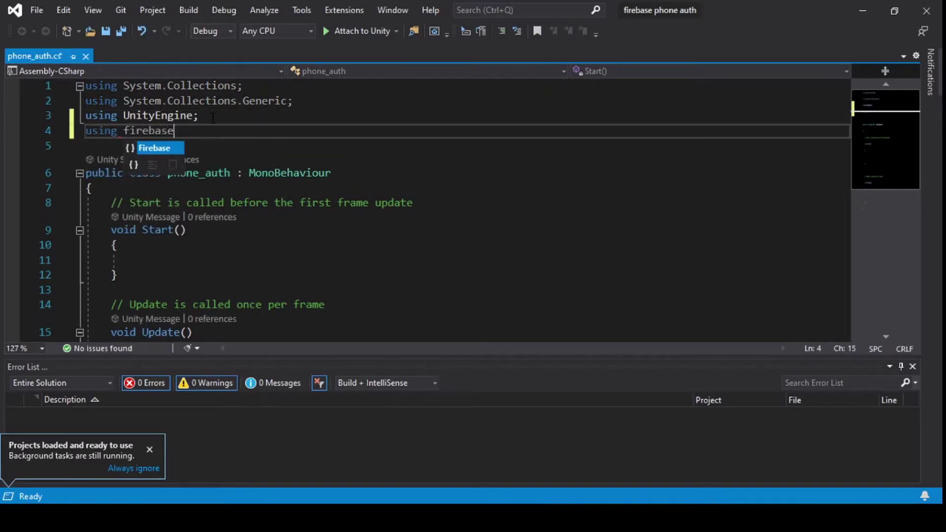
{"action": "key", "text": "Tab"}
{"action": "type", "text": ".Auth"}
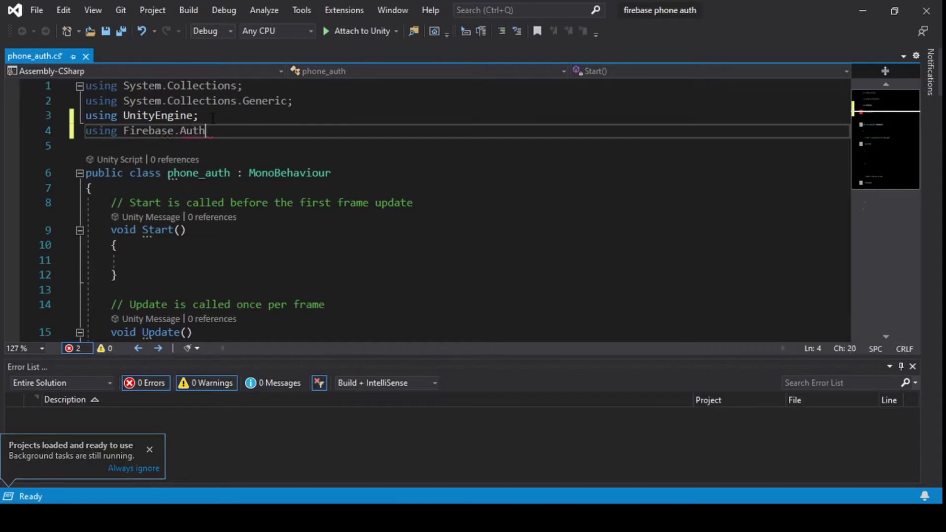
{"action": "type", "text": ";"}
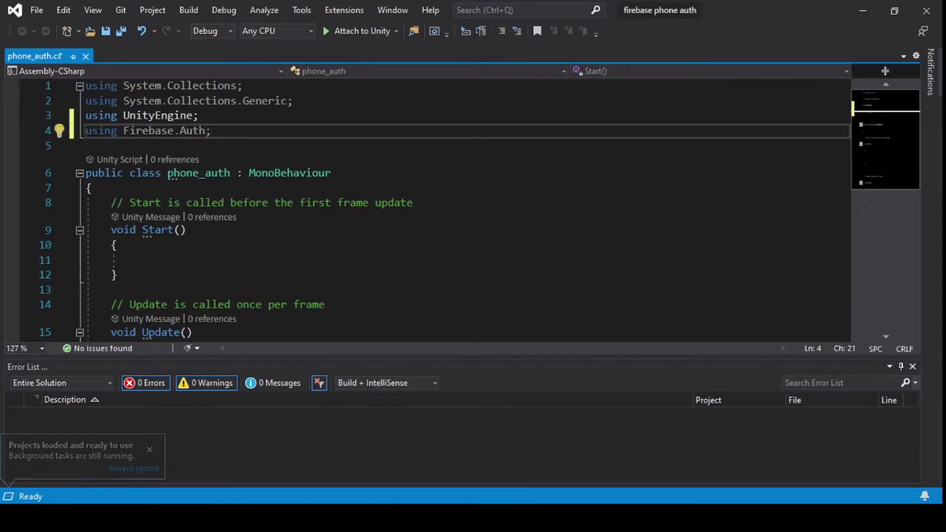
Copy the VerifyPhoneNumber code sample from the docs and place the caret after Start().
{"action": "key", "text": "alt+Tab"}
{"action": "left_click_drag", "start_coordinate": [273, 227], "coordinate": [355, 252]}
{"action": "key", "text": "ctrl+c"}
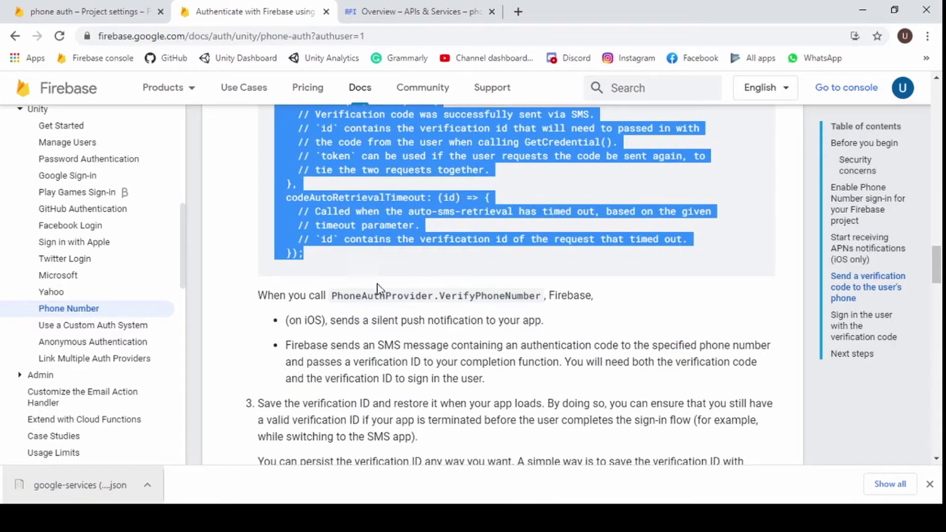
{"action": "key", "text": "alt+Tab"}
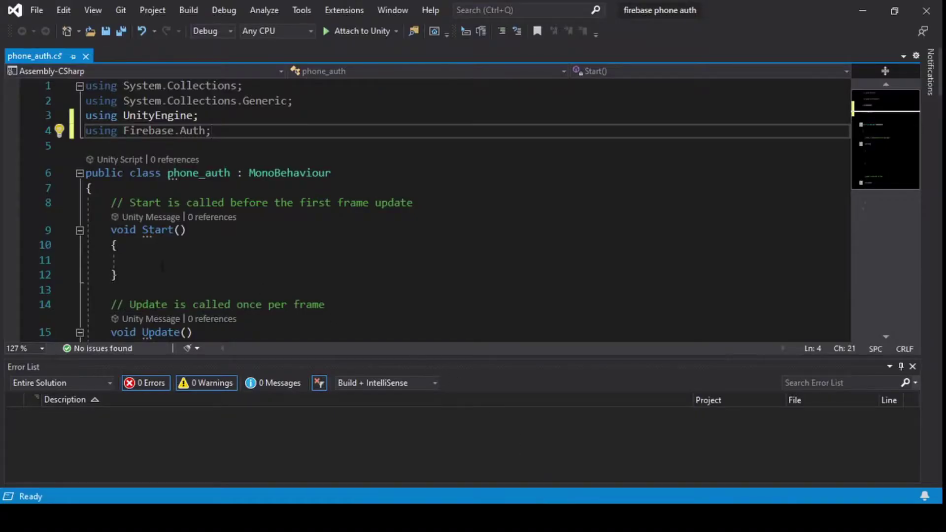
{"action": "scroll", "coordinate": [162, 266], "scroll_direction": "down", "scroll_amount": 1}
{"action": "left_click", "coordinate": [132, 247]}
Add a public void login() method and paste the VerifyPhoneNumber sample inside it.
{"action": "key", "text": "Return"}
{"action": "type", "text": "p"}
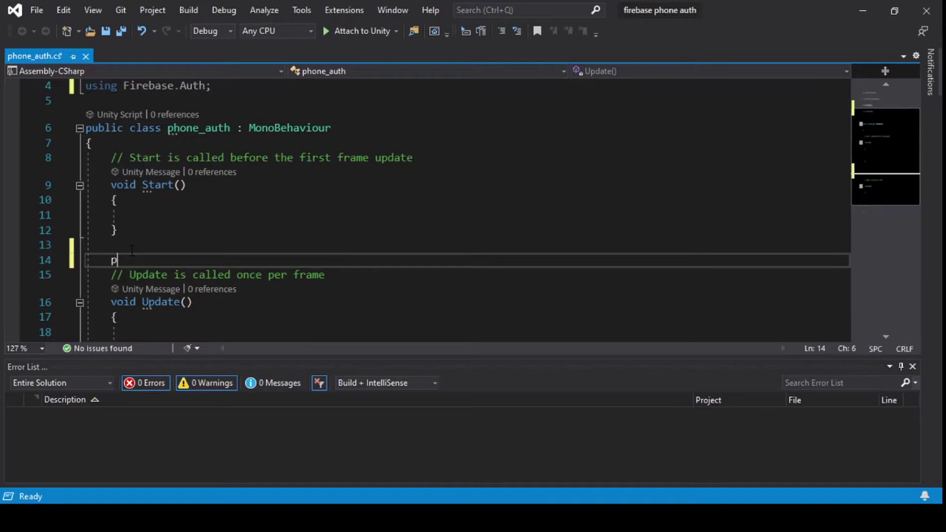
{"action": "type", "text": "ublic void "}
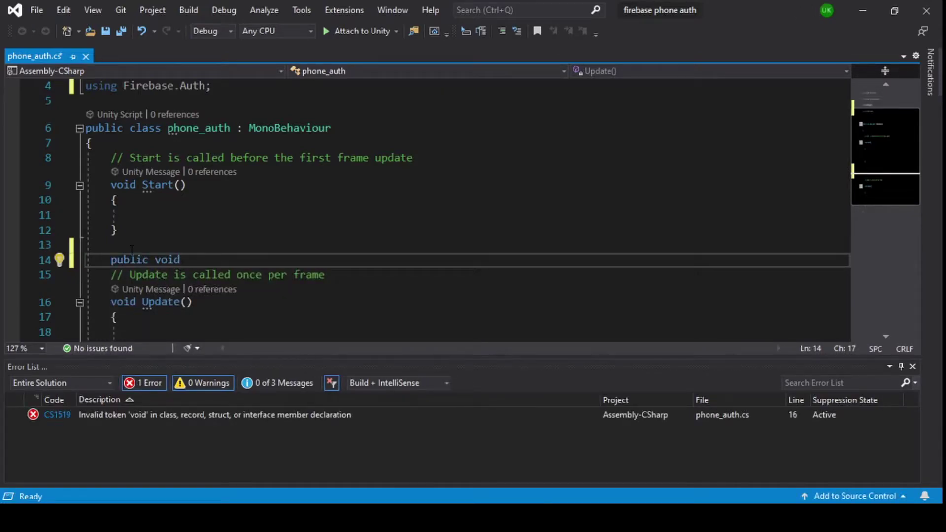
{"action": "type", "text": "lo"}
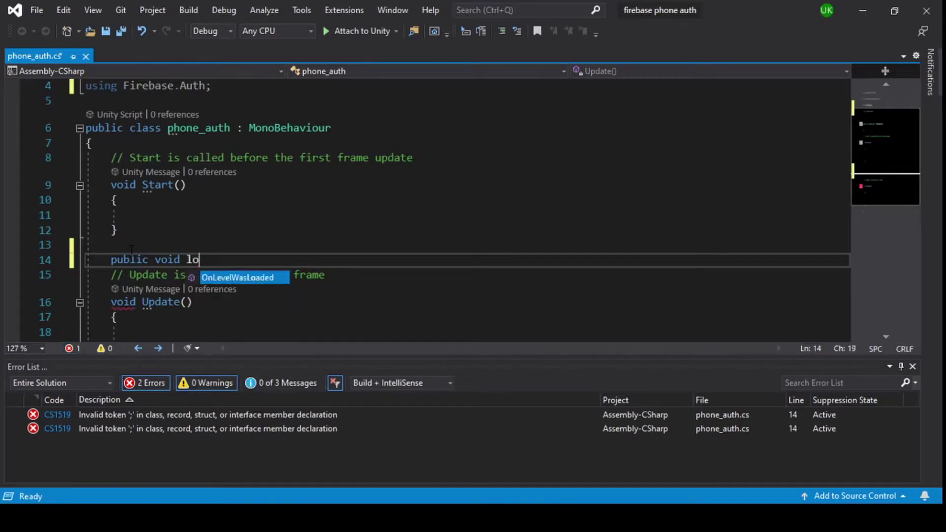
{"action": "type", "text": "gnin"}
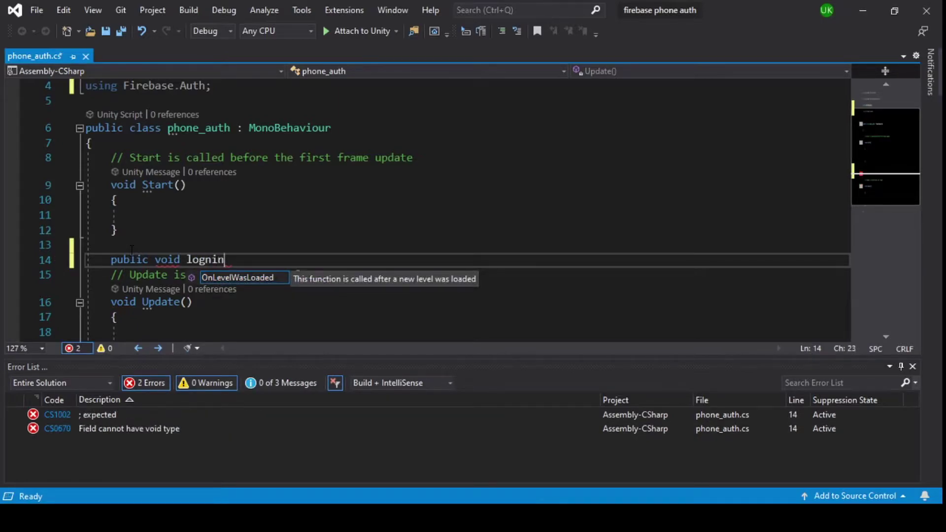
{"action": "type", "text": "("}
{"action": "key", "text": "Return"}
{"action": "type", "text": "{"}
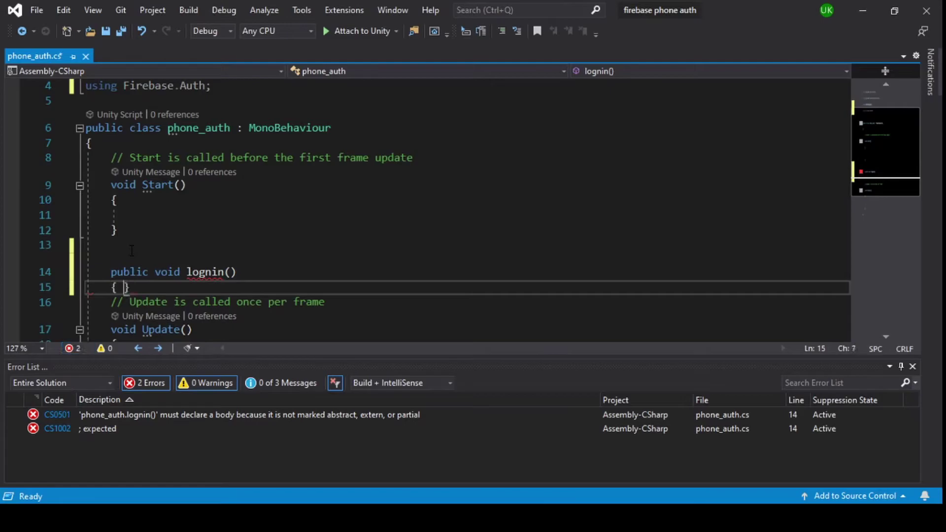
{"action": "key", "text": "Return"}
{"action": "left_click", "coordinate": [211, 272]}
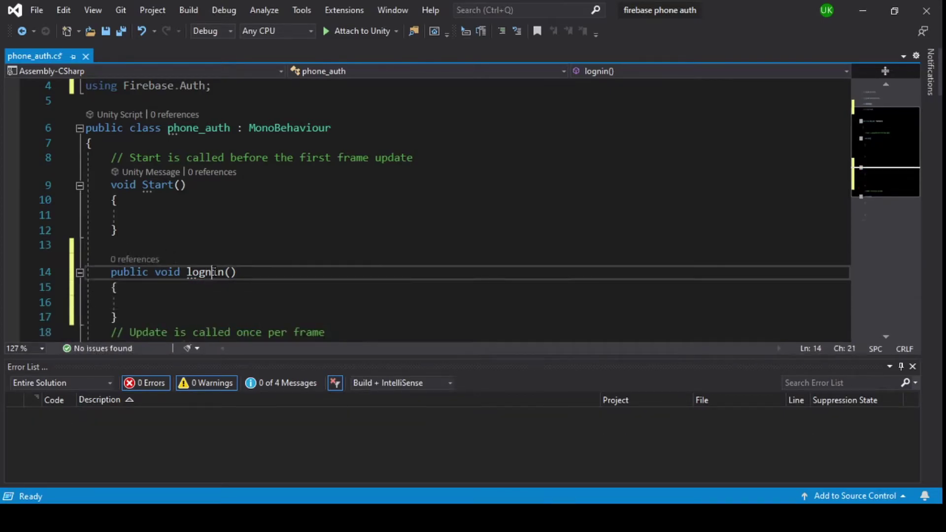
{"action": "key", "text": "BackSpace"}
{"action": "left_click", "coordinate": [155, 299]}
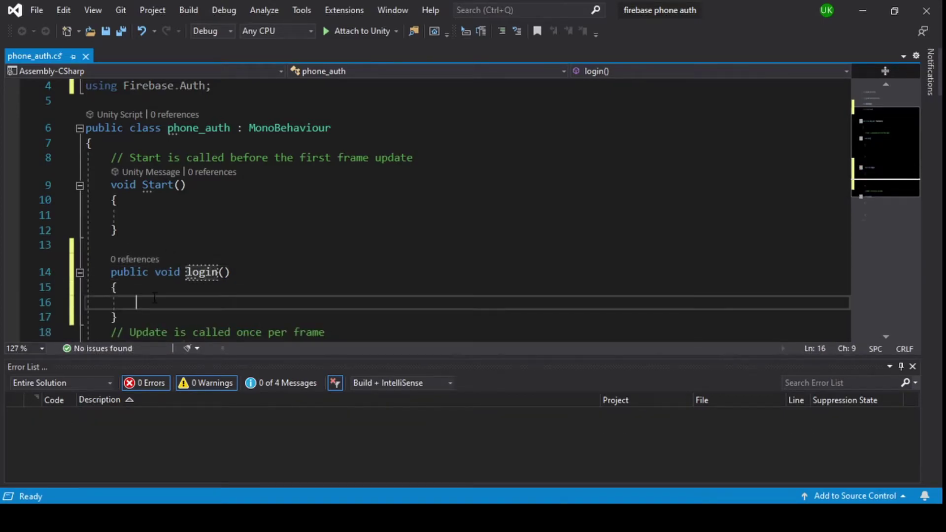
{"action": "key", "text": "ctrl+v"}
Add 'using UnityEngine.UI;' below the Firebase.Auth import.
{"action": "scroll", "coordinate": [200, 276], "scroll_direction": "up", "scroll_amount": 4}
{"action": "scroll", "coordinate": [200, 276], "scroll_direction": "up", "scroll_amount": 1}
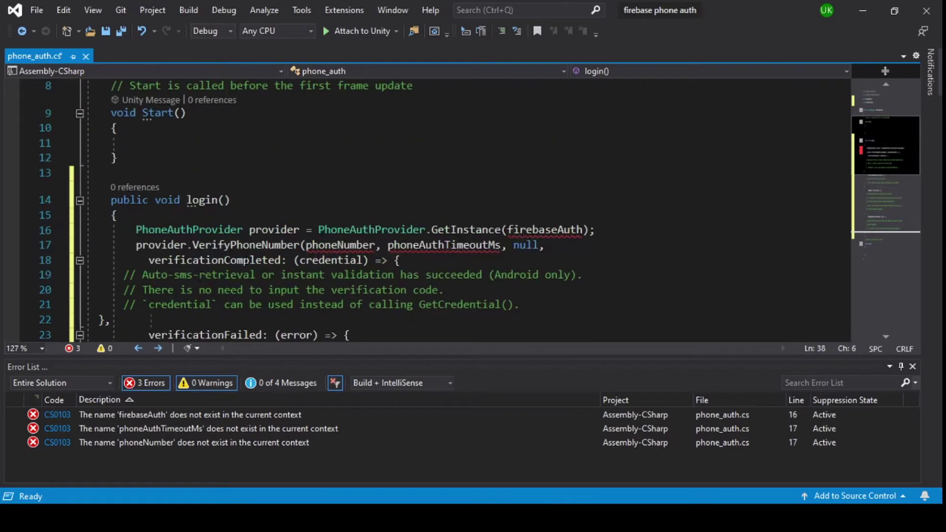
{"action": "left_click", "coordinate": [344, 244]}
{"action": "scroll", "coordinate": [162, 133], "scroll_direction": "up", "scroll_amount": 2}
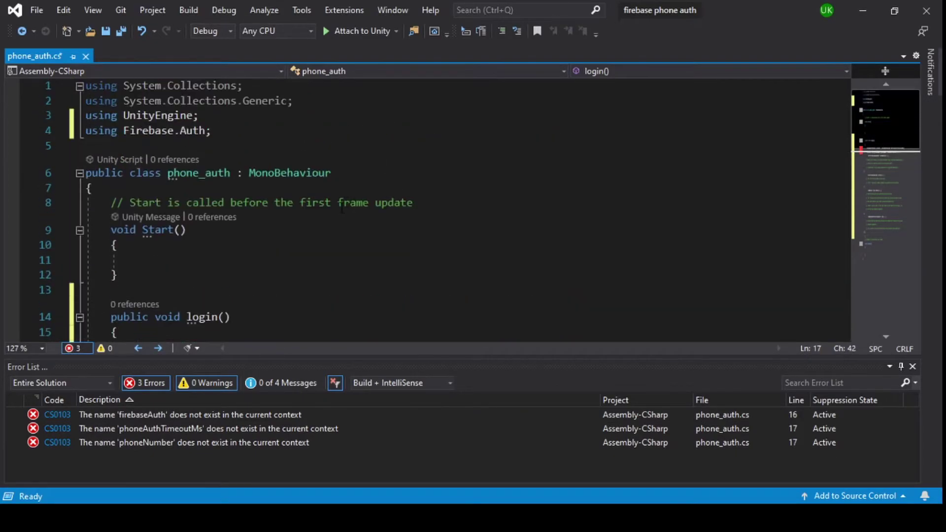
{"action": "left_click", "coordinate": [223, 129]}
{"action": "key", "text": "Return"}
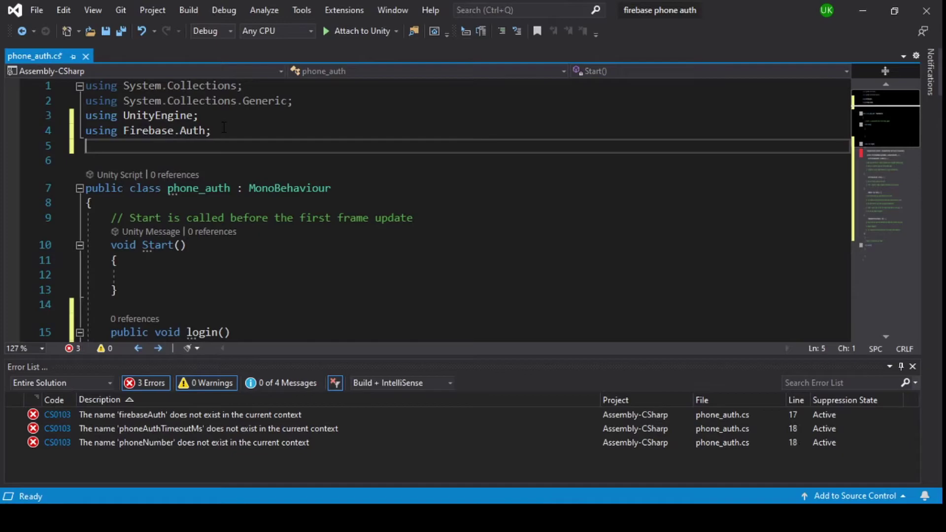
{"action": "type", "text": "using unit"}
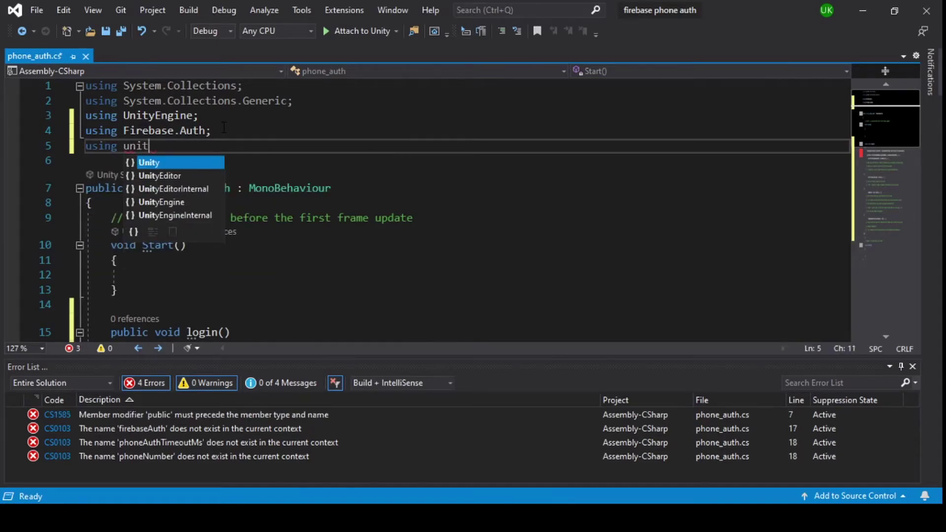
{"action": "type", "text": "yen"}
{"action": "key", "text": "Tab"}
{"action": "type", "text": "."}
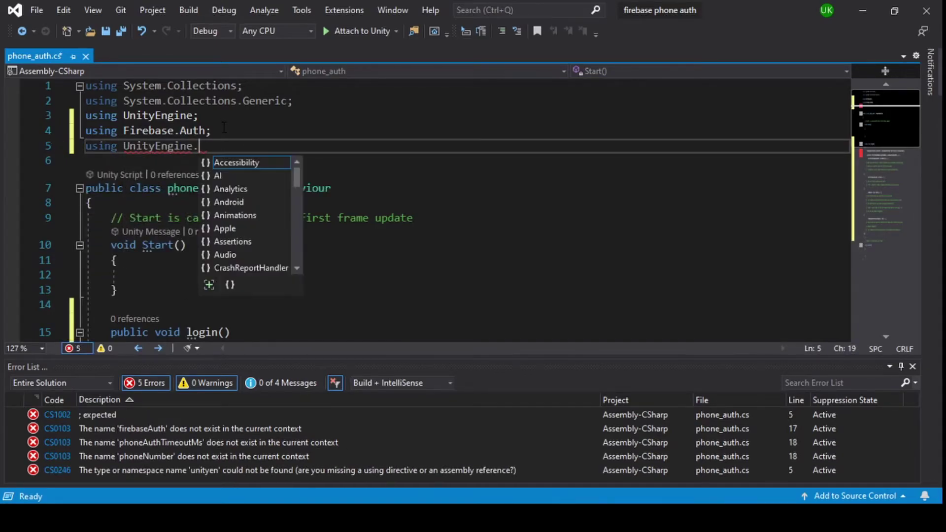
{"action": "type", "text": "ui;"}
Declare a [SerializeField] InputField named phoneNumber at the top of the class.
{"action": "scroll", "coordinate": [224, 129], "scroll_direction": "down", "scroll_amount": 2}
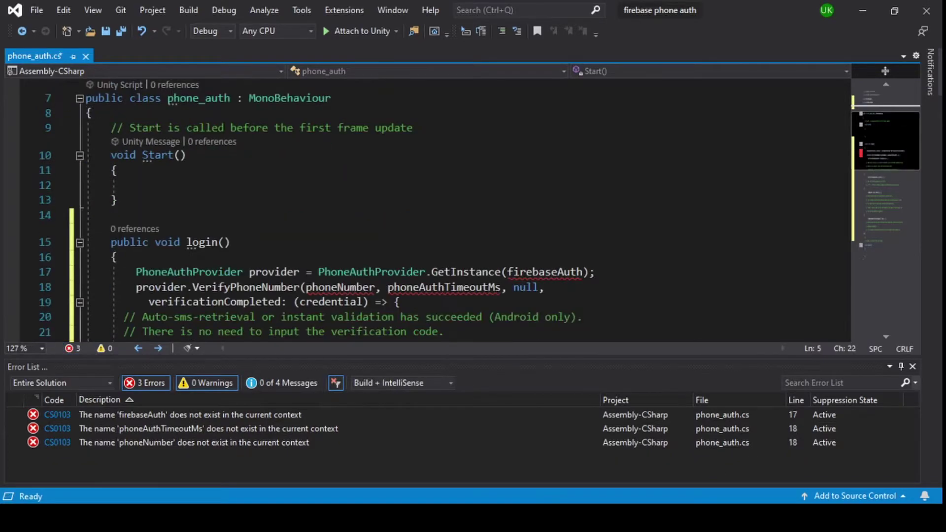
{"action": "left_click", "coordinate": [183, 119]}
{"action": "key", "text": "Return"}
{"action": "type", "text": "[se"}
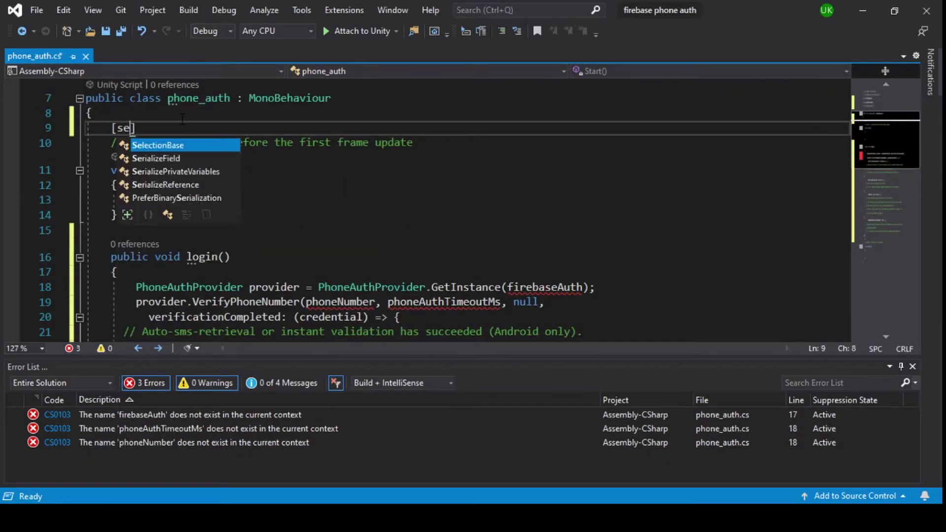
{"action": "type", "text": "rial"}
{"action": "key", "text": "ctrl+space"}
{"action": "key", "text": "Right"}
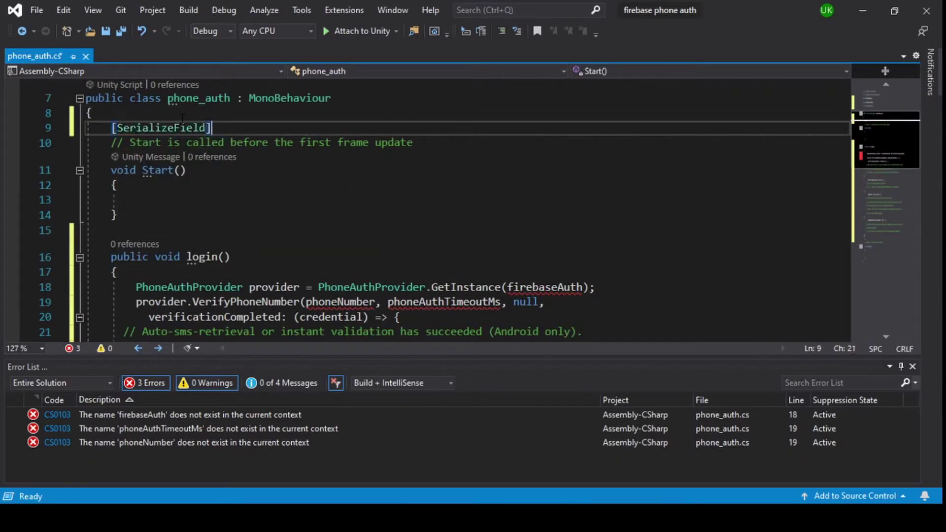
{"action": "type", "text": "inpu"}
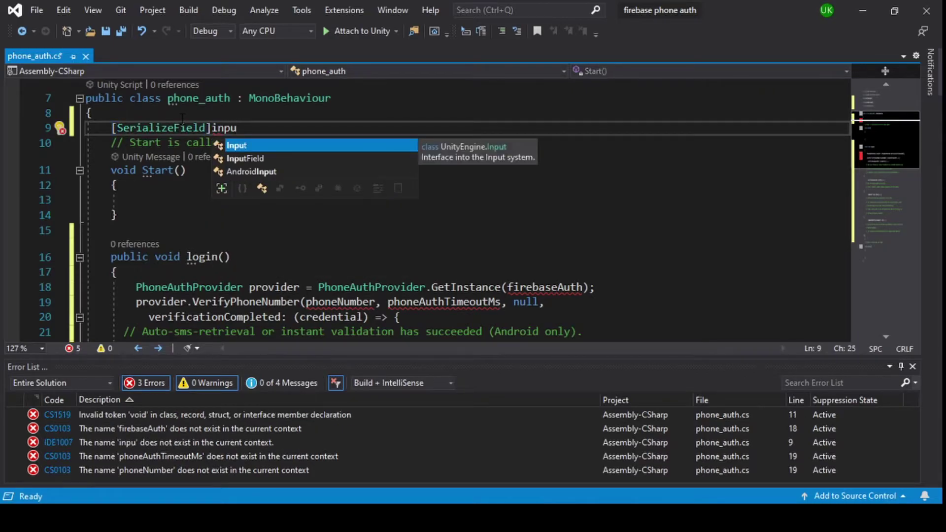
{"action": "key", "text": "Down"}
{"action": "key", "text": "Tab"}
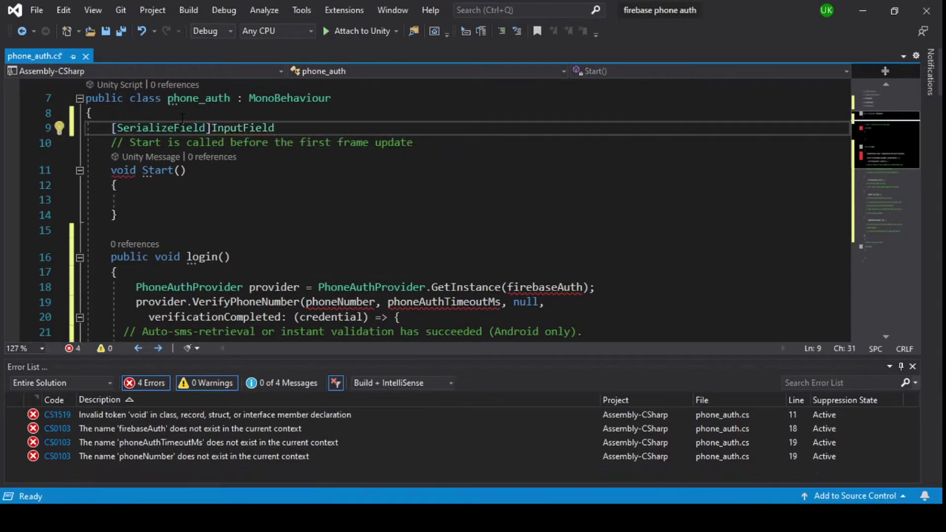
{"action": "double_click", "coordinate": [345, 302]}
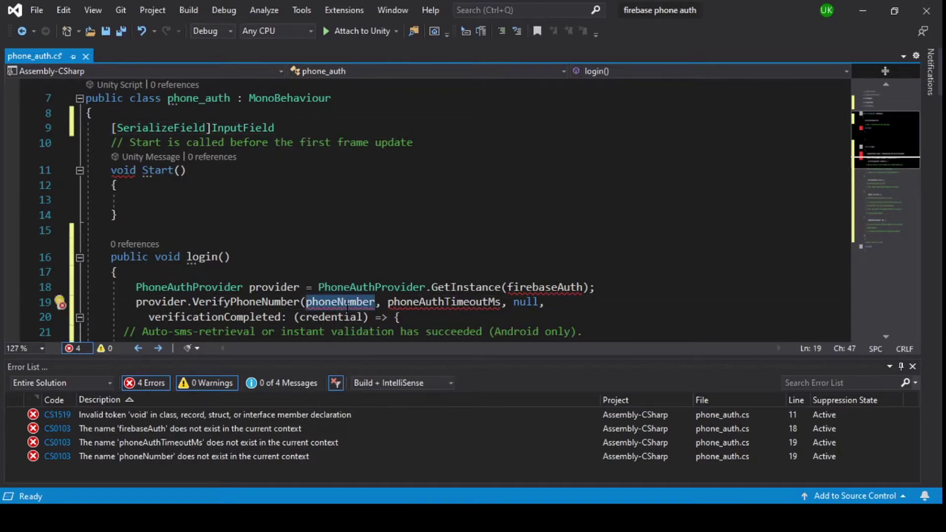
{"action": "key", "text": "ctrl+c"}
{"action": "left_click", "coordinate": [293, 129]}
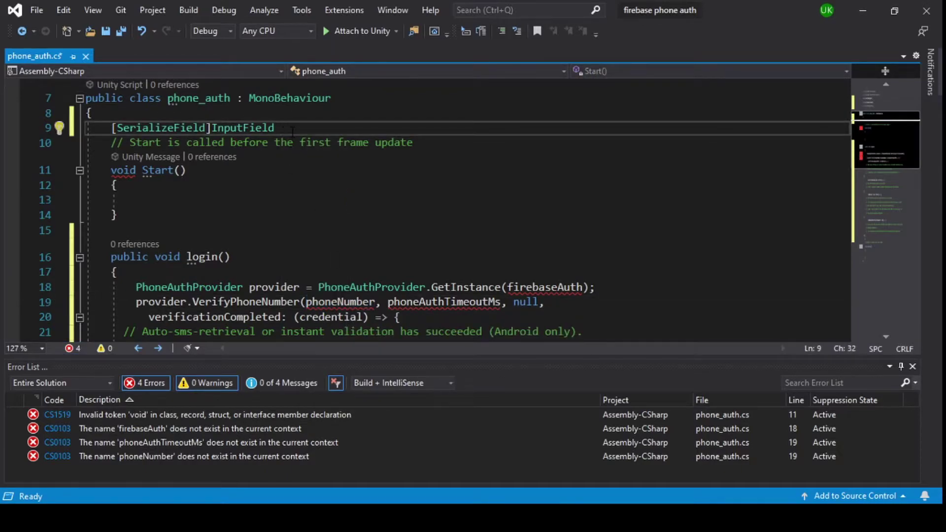
{"action": "key", "text": "ctrl+v"}
{"action": "type", "text": ";"}
Declare a second [SerializeField] InputField named CountryCode.
{"action": "key", "text": "Return"}
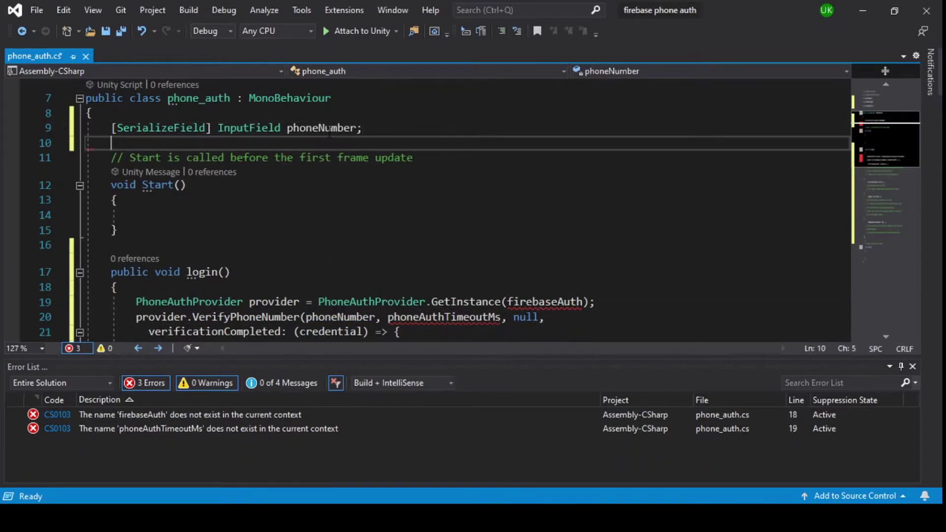
{"action": "type", "text": "[serial"}
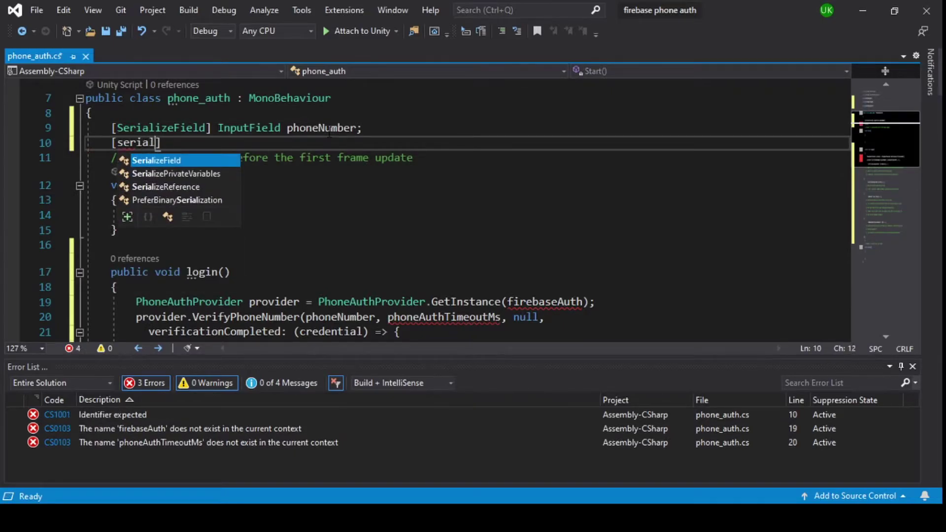
{"action": "type", "text": "]in"}
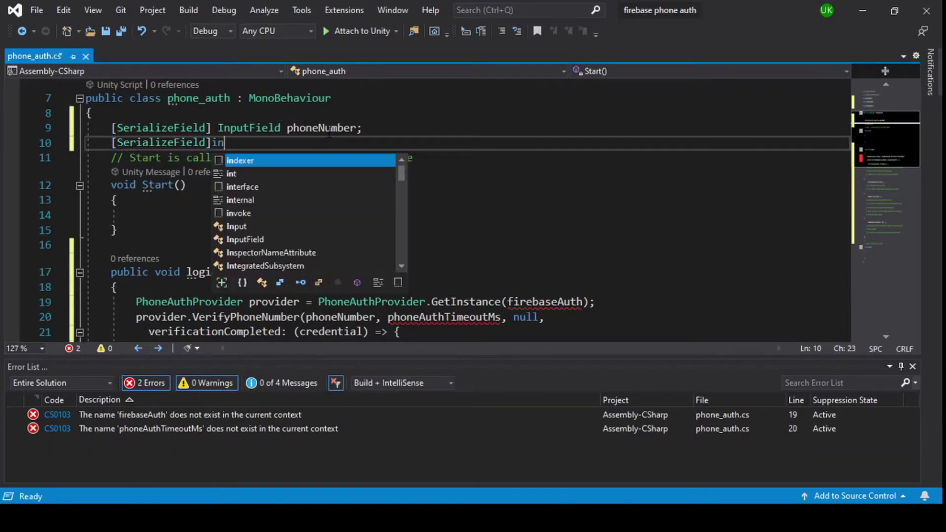
{"action": "type", "text": "put"}
{"action": "key", "text": "Down"}
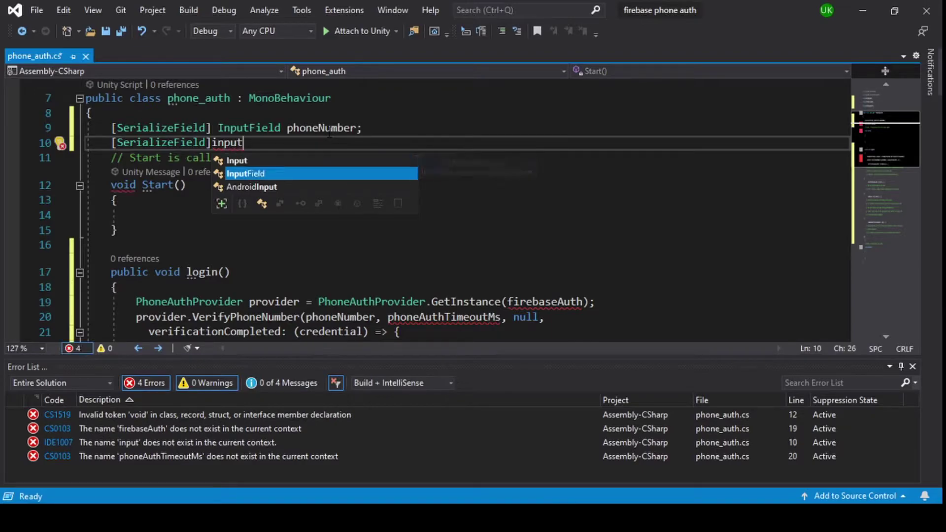
{"action": "key", "text": "Tab"}
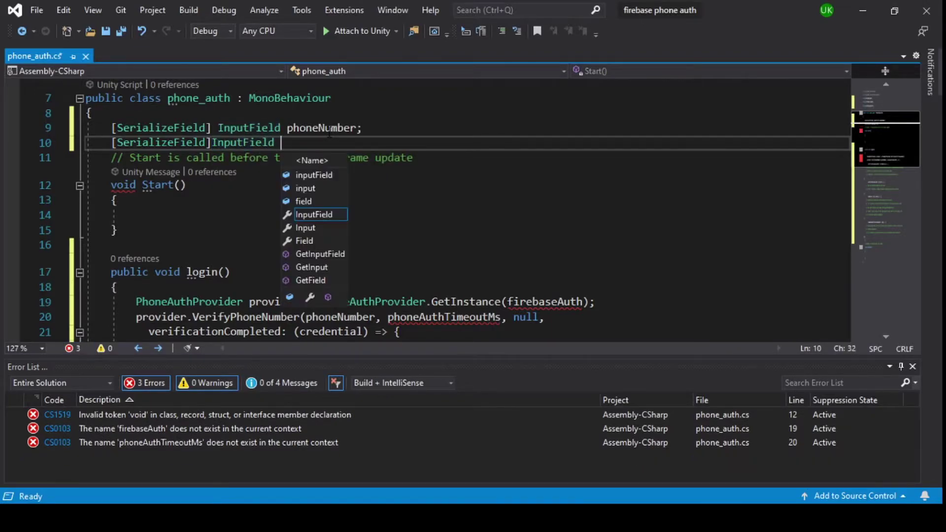
{"action": "type", "text": "Country"}
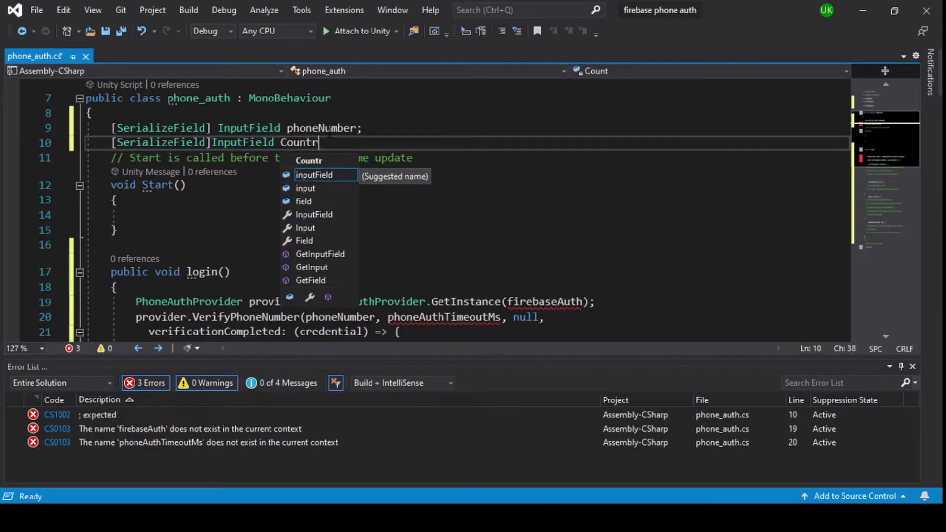
{"action": "type", "text": "Code"}
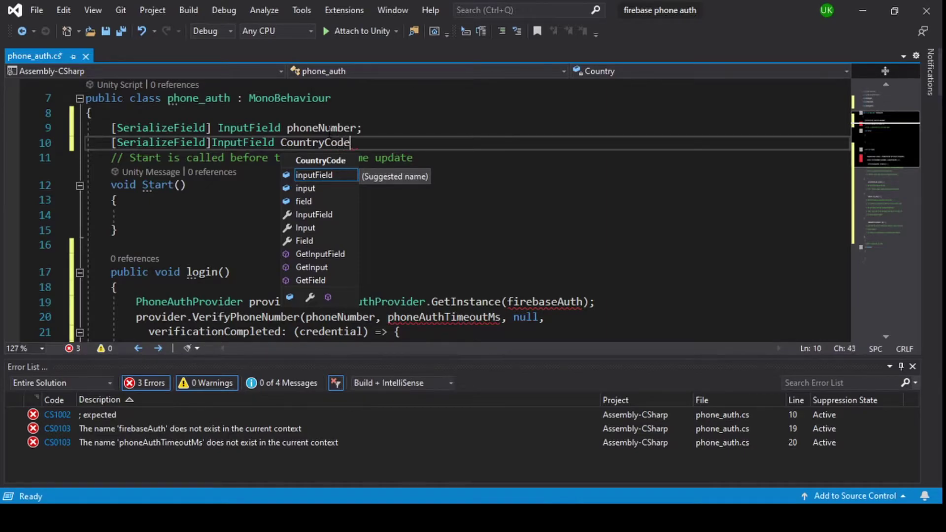
{"action": "type", "text": ";"}
{"action": "scroll", "coordinate": [355, 235], "scroll_direction": "down", "scroll_amount": 1}
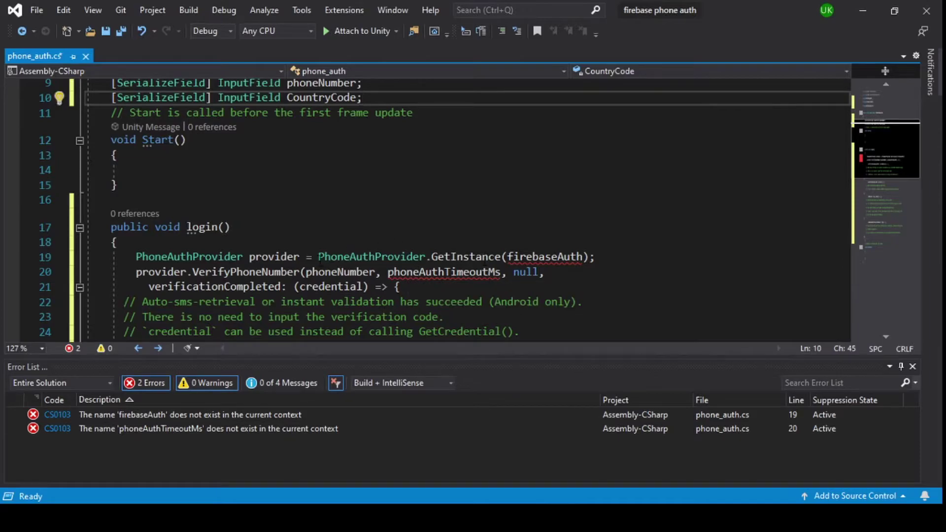
{"action": "scroll", "coordinate": [512, 274], "scroll_direction": "up", "scroll_amount": 3}
{"action": "scroll", "coordinate": [374, 233], "scroll_direction": "down", "scroll_amount": 1}
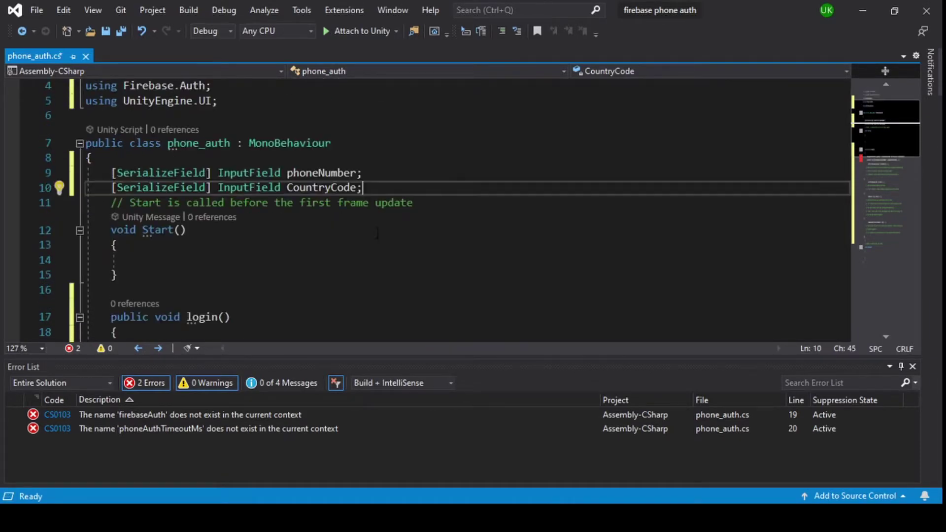
Declare a FirebaseAuth field named firebaseAuth on line 11.
{"action": "key", "text": "Return"}
{"action": "type", "text": "fi"}
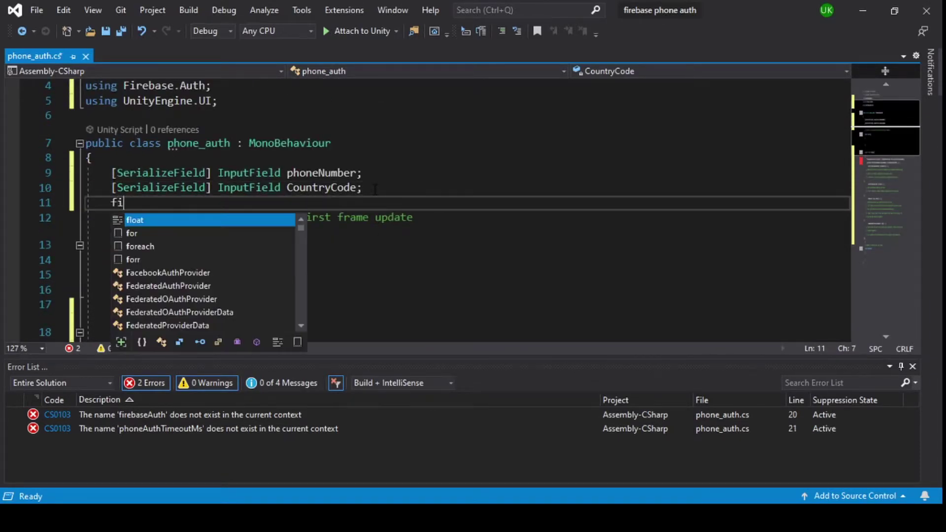
{"action": "type", "text": "rebasea"}
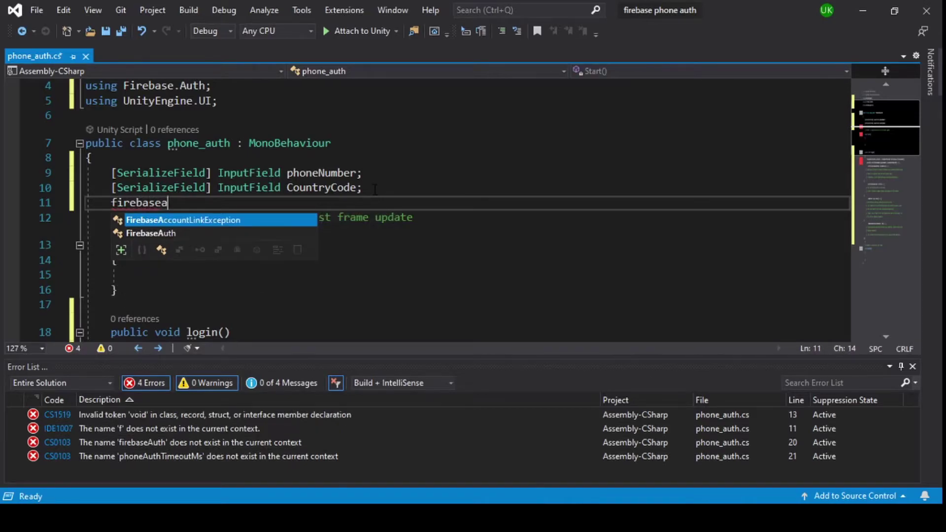
{"action": "key", "text": "Down"}
{"action": "key", "text": "Tab"}
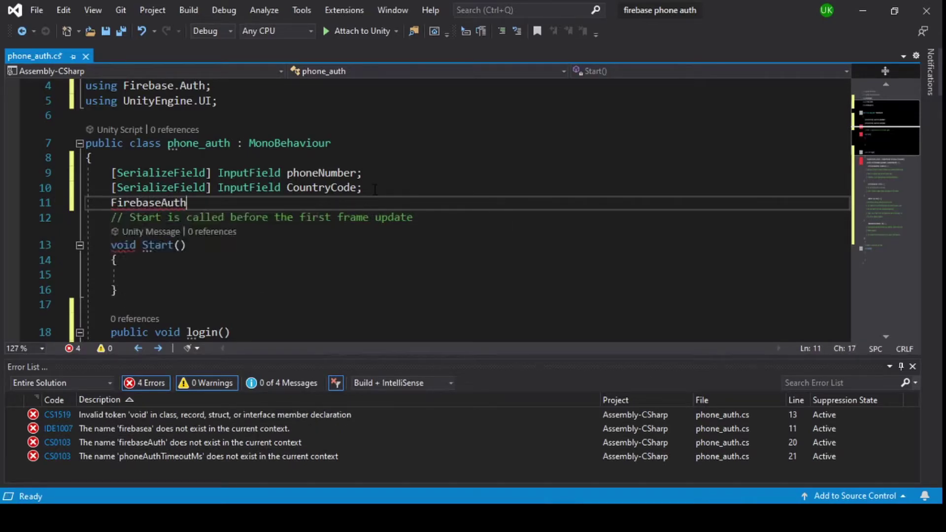
{"action": "scroll", "coordinate": [374, 190], "scroll_direction": "down", "scroll_amount": 2}
{"action": "double_click", "coordinate": [532, 274]}
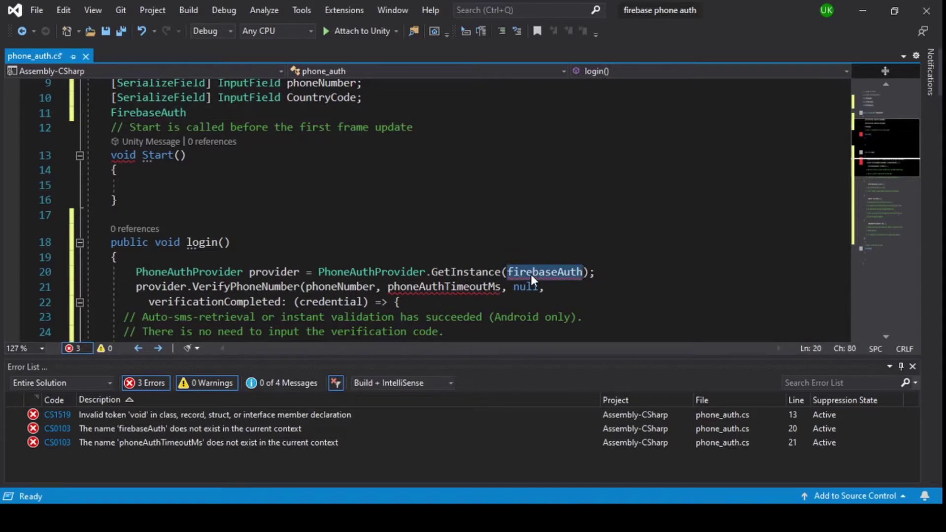
{"action": "scroll", "coordinate": [374, 206], "scroll_direction": "up", "scroll_amount": 2}
{"action": "double_click", "coordinate": [227, 204]}
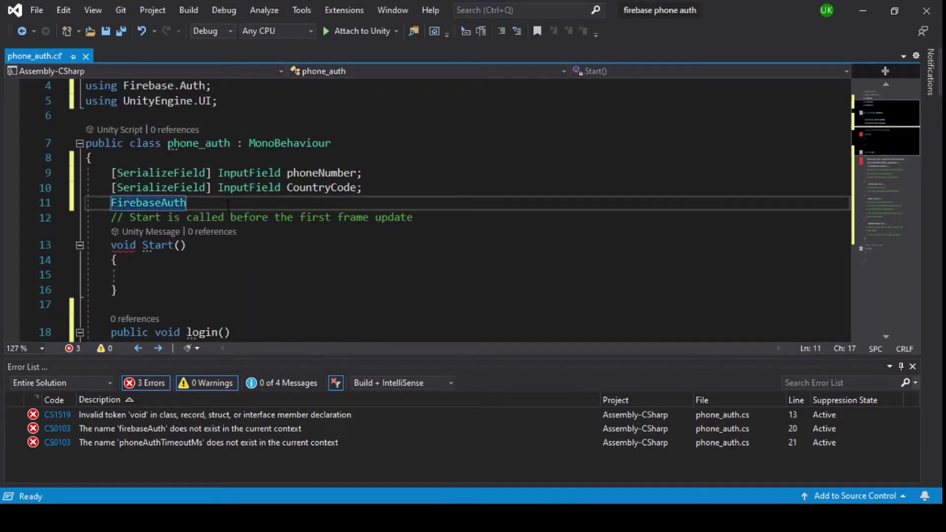
{"action": "key", "text": "End"}
{"action": "type", "text": "firebaseAuth"}
End the firebaseAuth declaration with a semicolon and start a firebaseAuth line in Start().
{"action": "scroll", "coordinate": [169, 232], "scroll_direction": "down", "scroll_amount": 1}
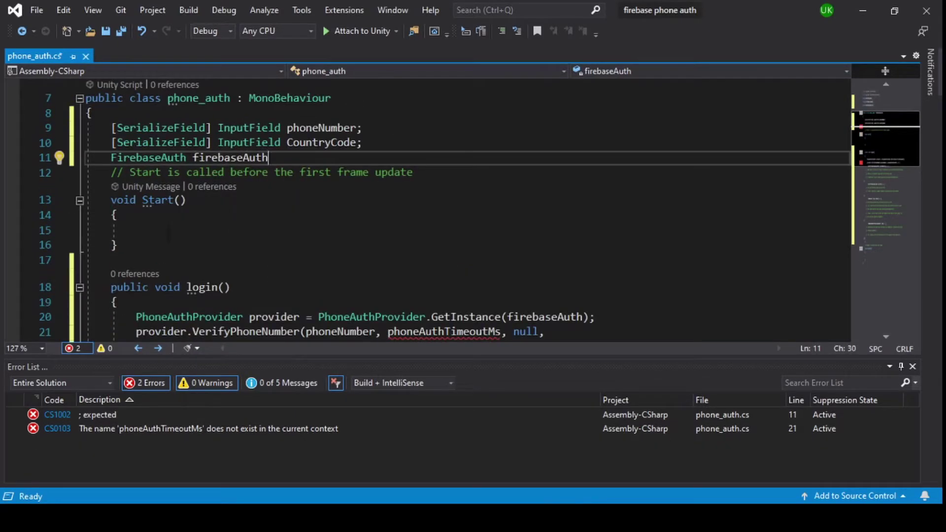
{"action": "left_click", "coordinate": [168, 230]}
{"action": "type", "text": "fireba"}
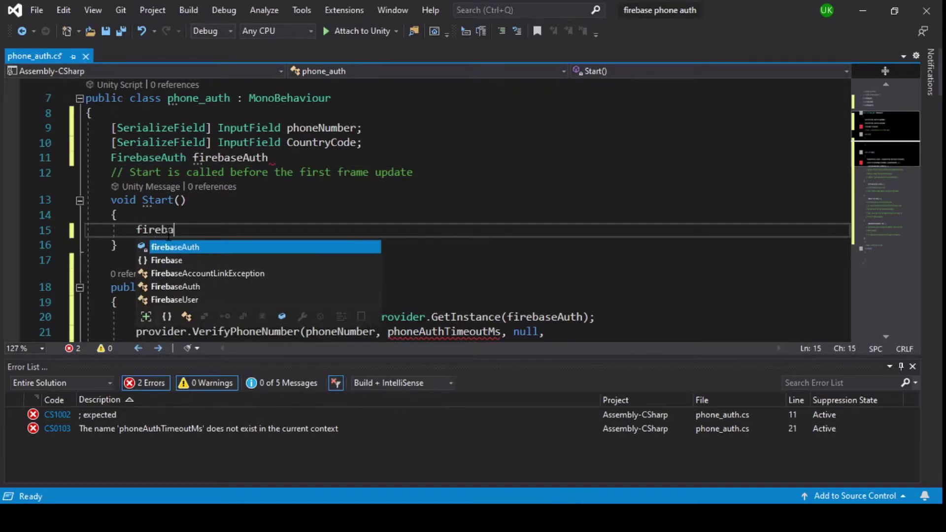
{"action": "type", "text": "sea"}
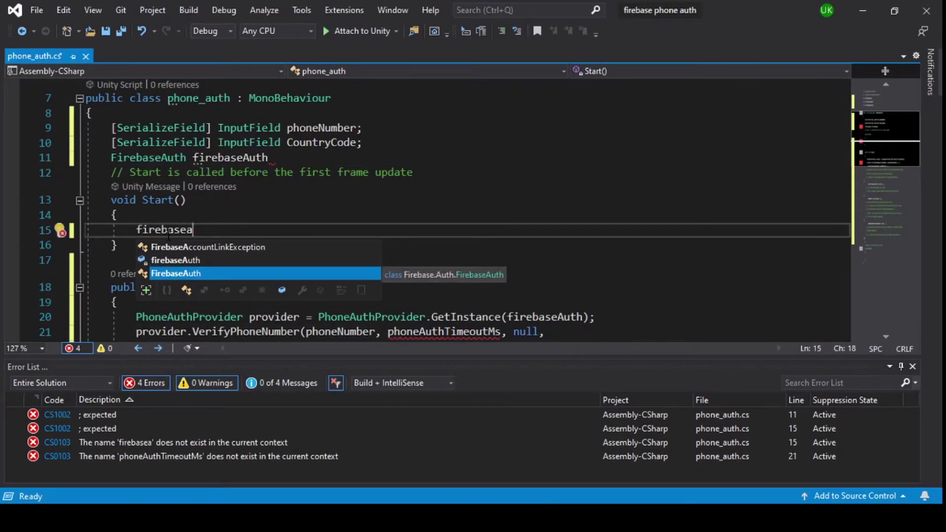
{"action": "key", "text": "Up"}
{"action": "key", "text": "Tab"}
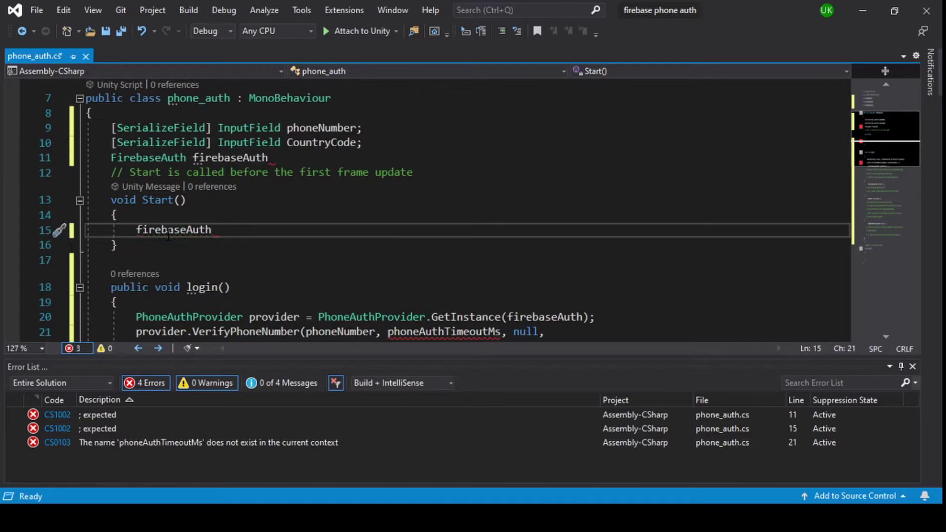
{"action": "left_click", "coordinate": [277, 158]}
{"action": "type", "text": ";"}
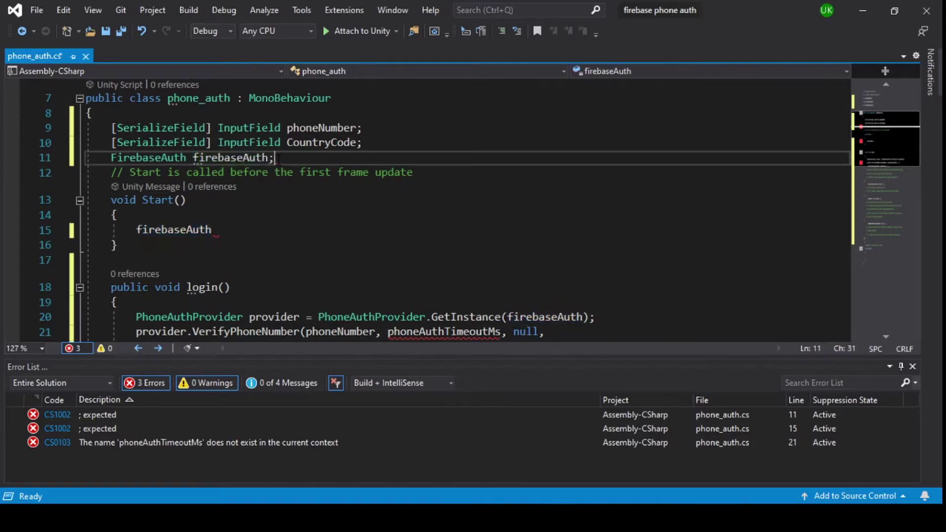
Complete the Start() line as 'firebaseAuth = FirebaseAuth.DefaultInstance;'.
{"action": "left_click", "coordinate": [229, 230]}
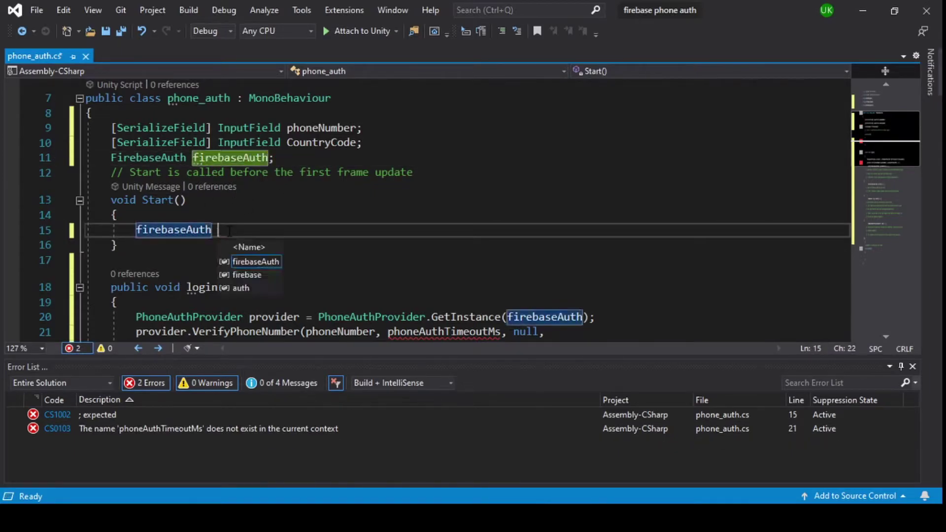
{"action": "type", "text": "=firebas"}
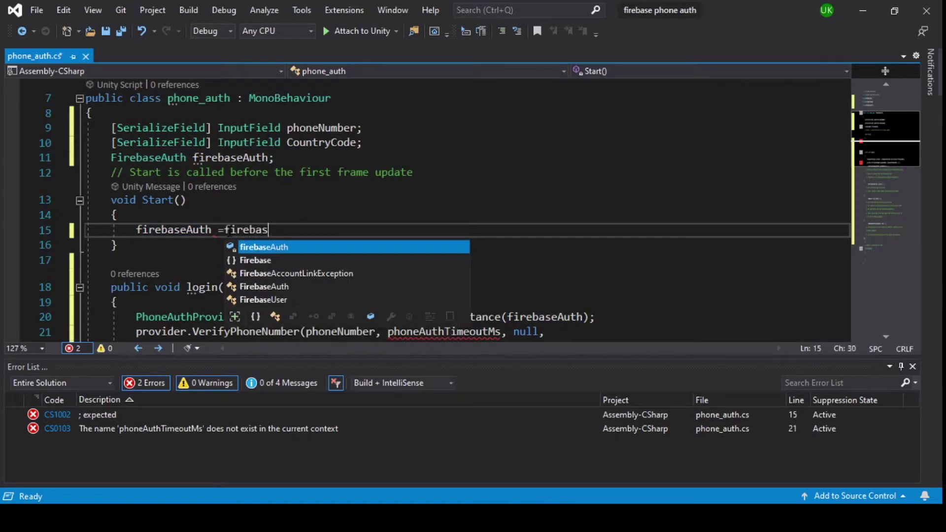
{"action": "type", "text": "a"}
{"action": "key", "text": "Tab"}
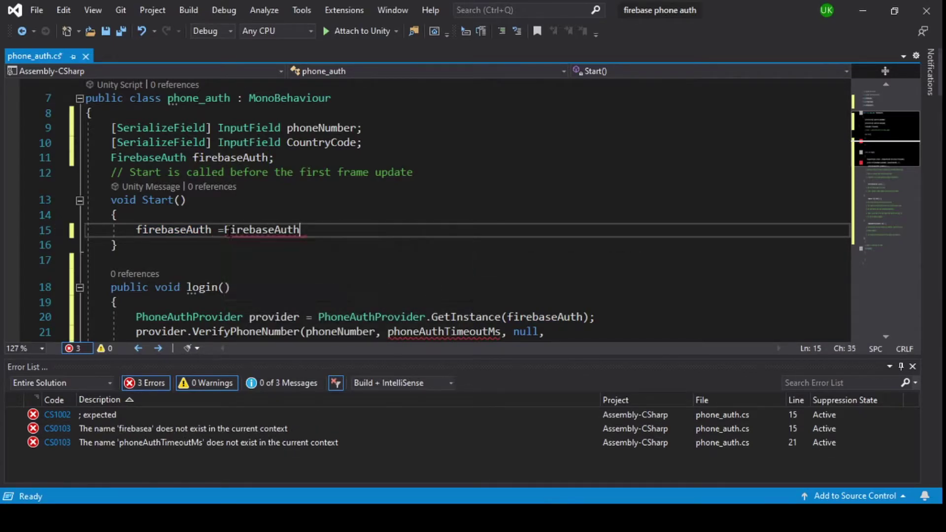
{"action": "type", "text": ".de"}
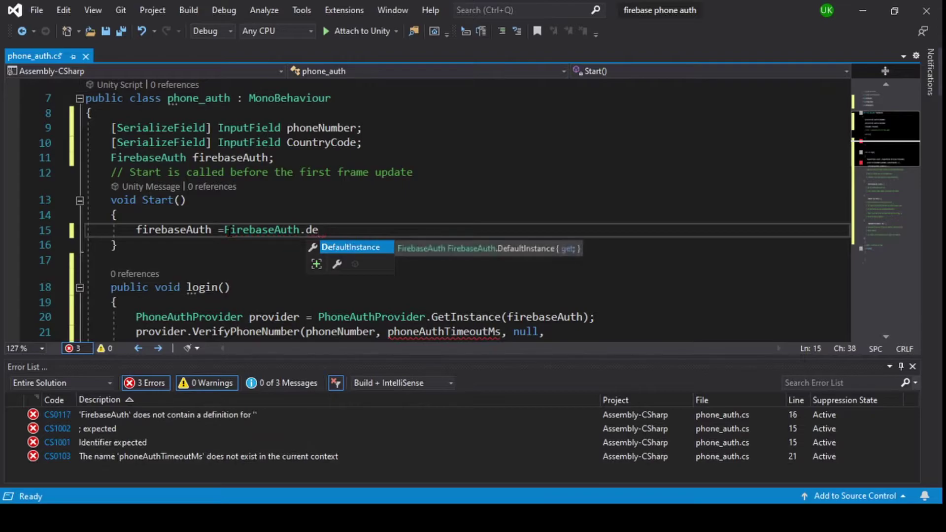
{"action": "type", "text": ";"}
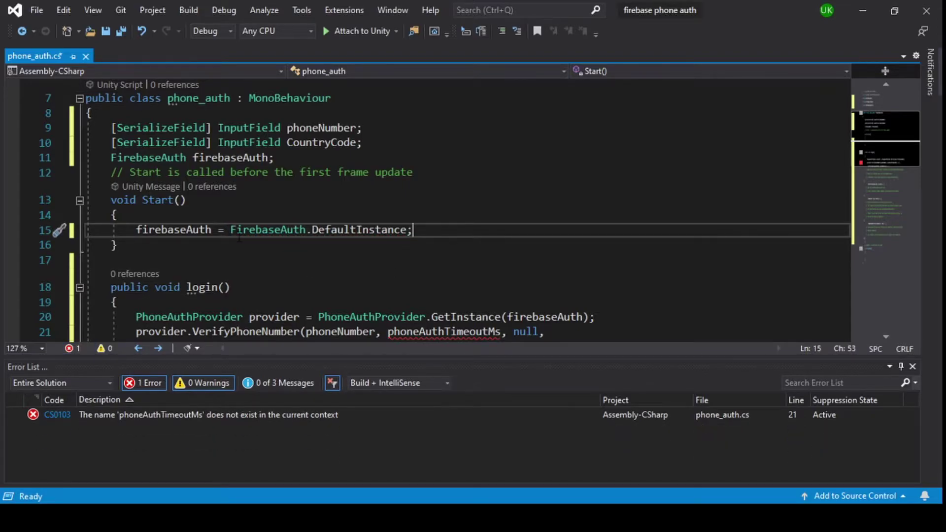
{"action": "scroll", "coordinate": [239, 239], "scroll_direction": "down", "scroll_amount": 2}
{"action": "left_click", "coordinate": [447, 250]}
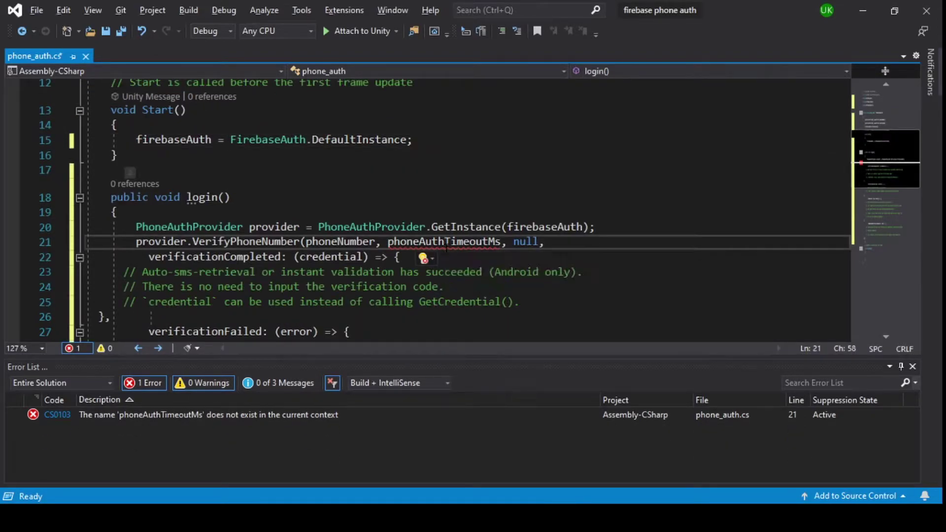
Generate a phoneAuthTimeoutMs field and initialise it to 60*1000.
{"action": "key", "text": "alt+Return"}
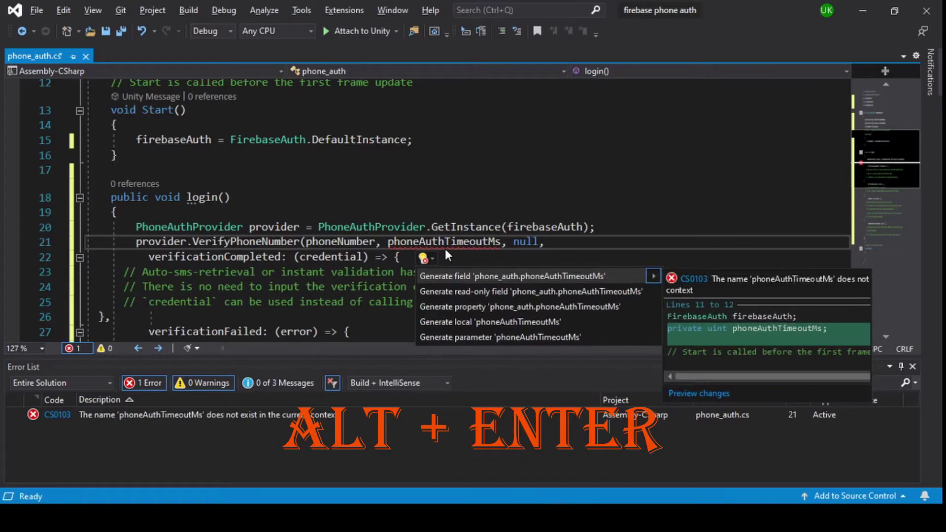
{"action": "key", "text": "Return"}
{"action": "scroll", "coordinate": [446, 250], "scroll_direction": "up", "scroll_amount": 1}
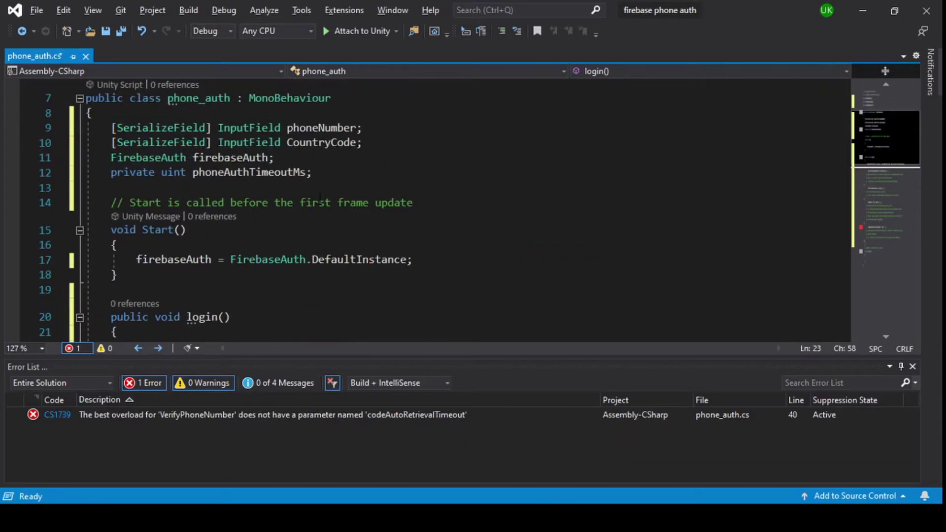
{"action": "double_click", "coordinate": [301, 172]}
{"action": "type", "text": "="}
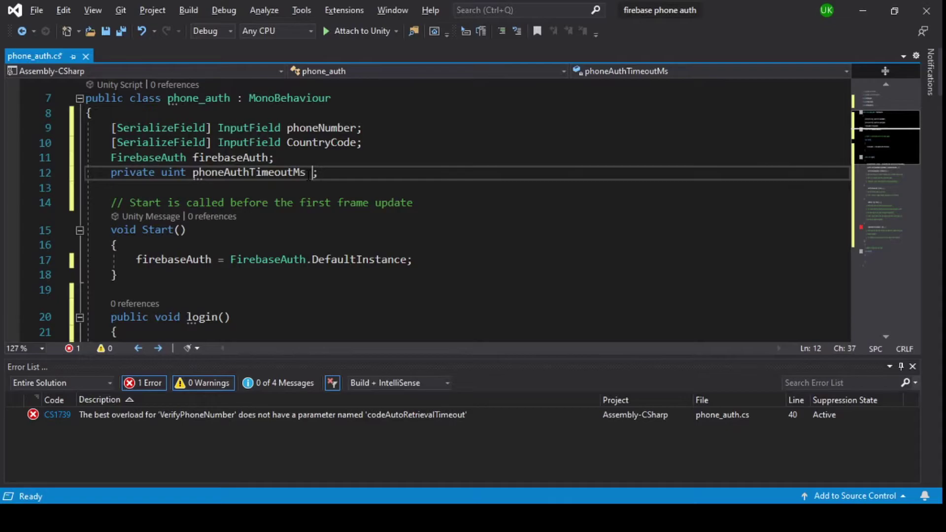
{"action": "type", "text": " 60*1"}
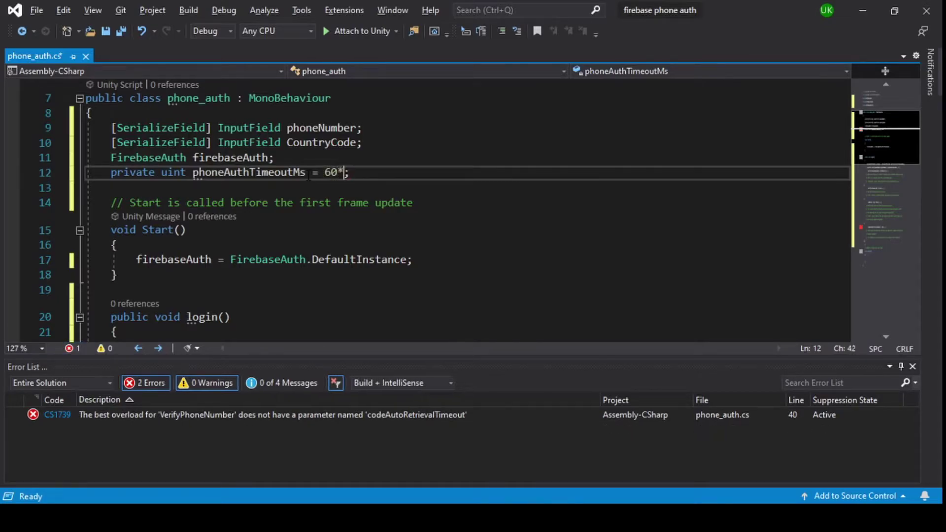
{"action": "type", "text": "000"}
Fix the codeAutoRetrievalTimeout error by renaming it to codeAutoRetrievalTimeOut.
{"action": "scroll", "coordinate": [420, 197], "scroll_direction": "down", "scroll_amount": 2}
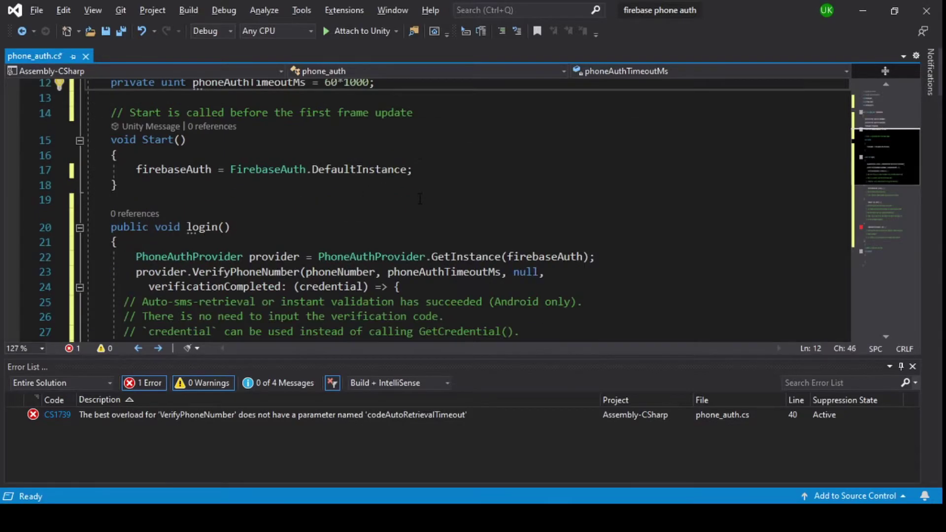
{"action": "scroll", "coordinate": [381, 180], "scroll_direction": "down", "scroll_amount": 2}
{"action": "scroll", "coordinate": [381, 181], "scroll_direction": "down", "scroll_amount": 2}
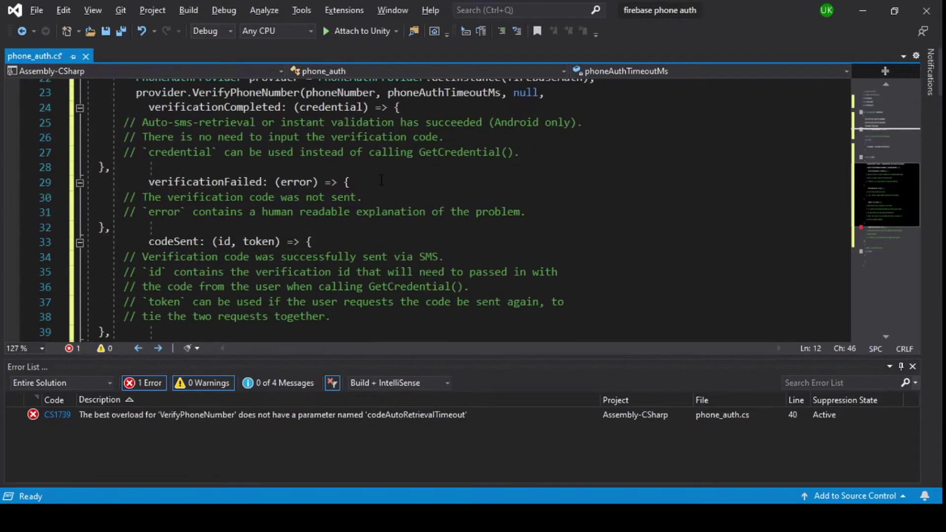
{"action": "scroll", "coordinate": [381, 181], "scroll_direction": "down", "scroll_amount": 2}
{"action": "scroll", "coordinate": [381, 180], "scroll_direction": "down", "scroll_amount": 1}
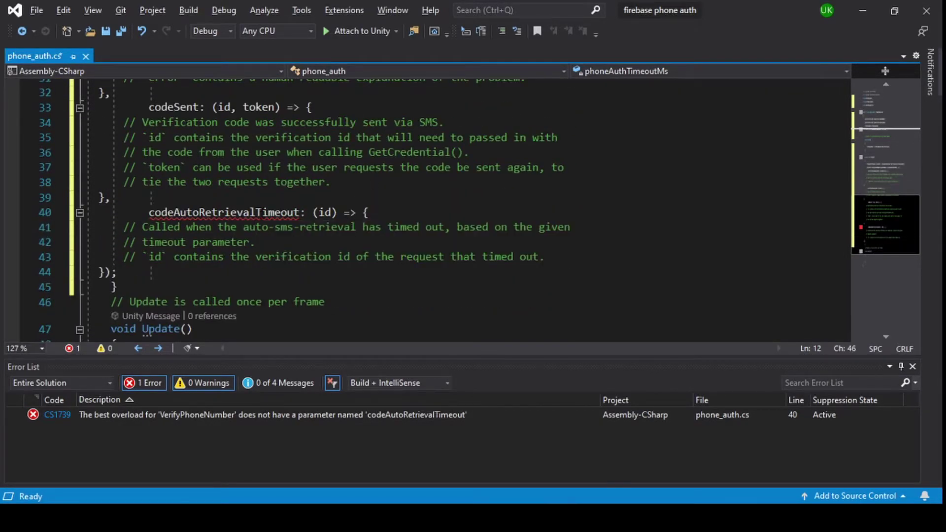
{"action": "left_click", "coordinate": [261, 213]}
{"action": "key", "text": "alt+Return"}
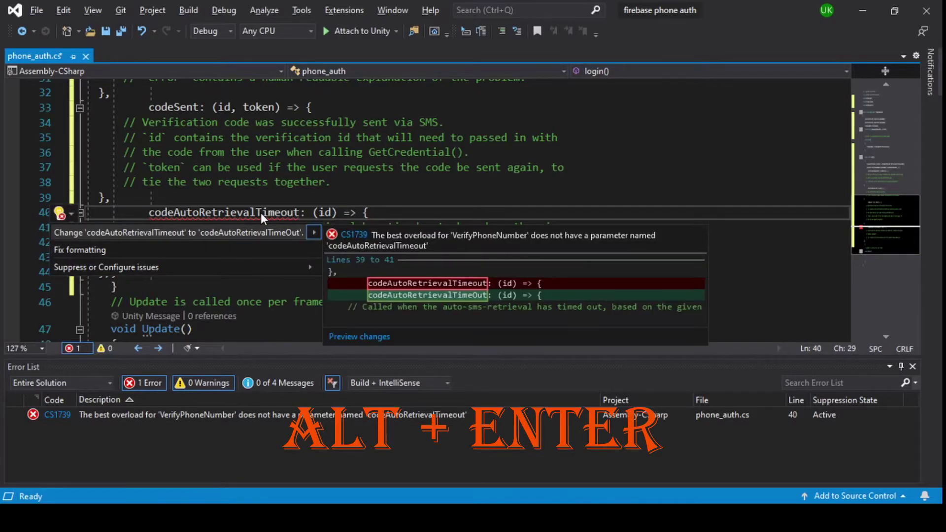
{"action": "key", "text": "Return"}
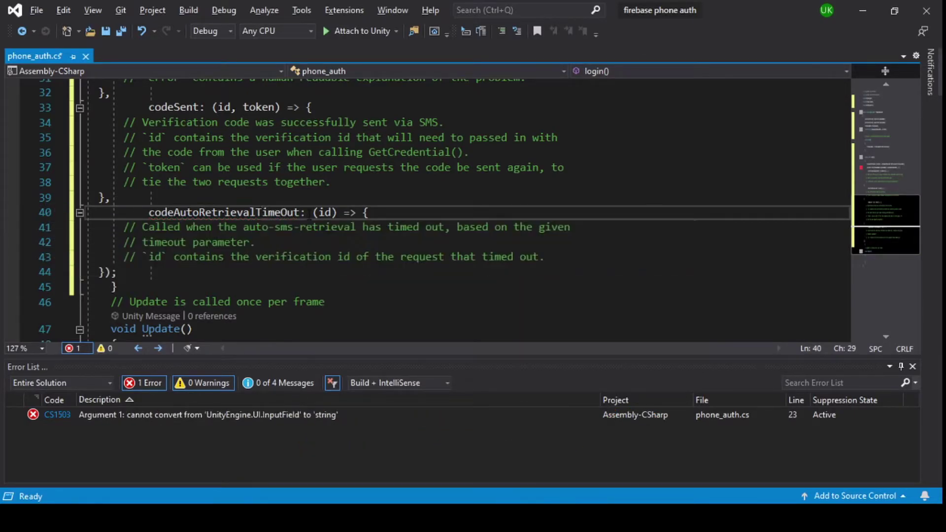
Change the VerifyPhoneNumber phone argument to phoneNumber.text.
{"action": "left_click", "coordinate": [391, 212]}
{"action": "scroll", "coordinate": [391, 211], "scroll_direction": "down", "scroll_amount": 3}
{"action": "scroll", "coordinate": [391, 211], "scroll_direction": "up", "scroll_amount": 4}
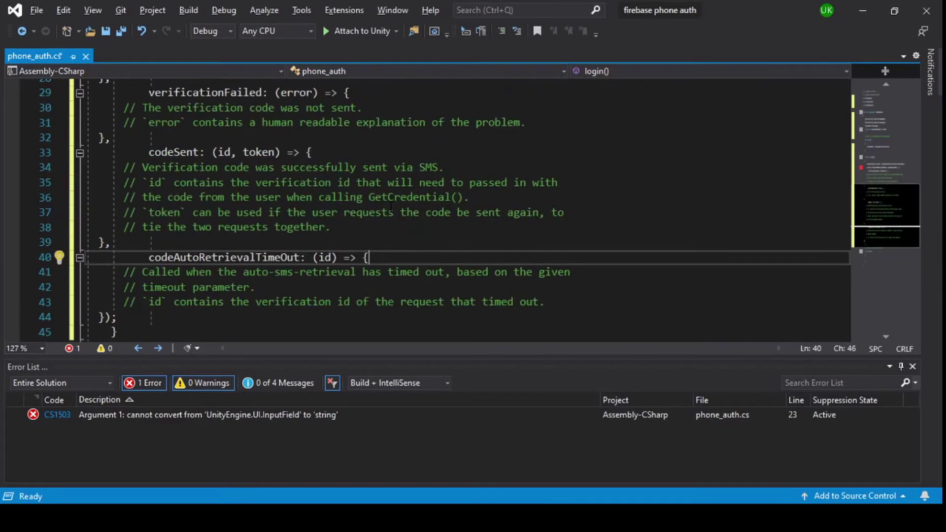
{"action": "scroll", "coordinate": [391, 209], "scroll_direction": "up", "scroll_amount": 4}
{"action": "scroll", "coordinate": [391, 211], "scroll_direction": "up", "scroll_amount": 1}
{"action": "scroll", "coordinate": [389, 215], "scroll_direction": "up", "scroll_amount": 1}
{"action": "scroll", "coordinate": [387, 219], "scroll_direction": "up", "scroll_amount": 1}
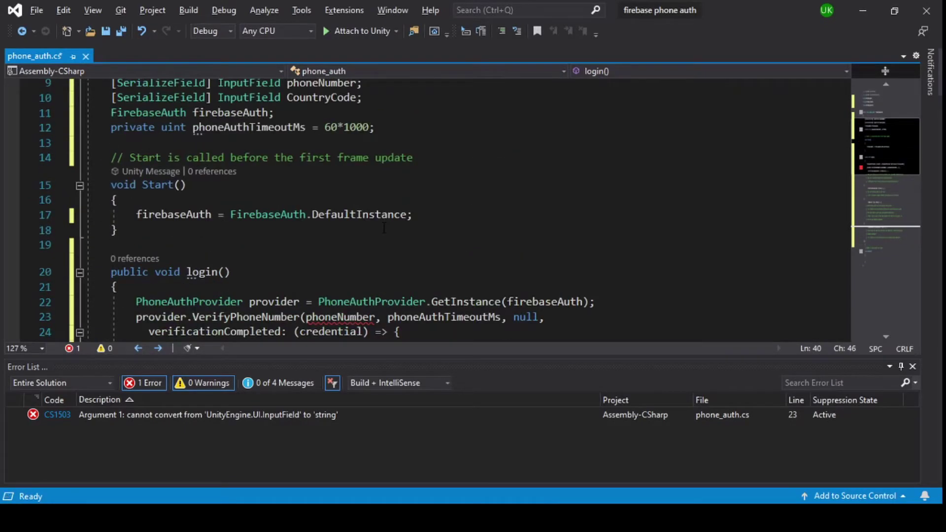
{"action": "scroll", "coordinate": [384, 228], "scroll_direction": "down", "scroll_amount": 1}
{"action": "scroll", "coordinate": [384, 228], "scroll_direction": "up", "scroll_amount": 1}
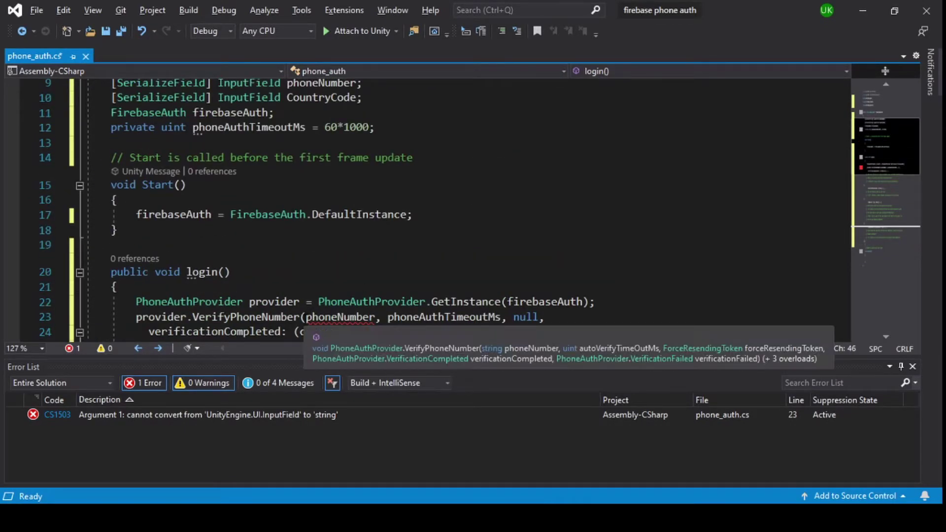
{"action": "left_click", "coordinate": [306, 316]}
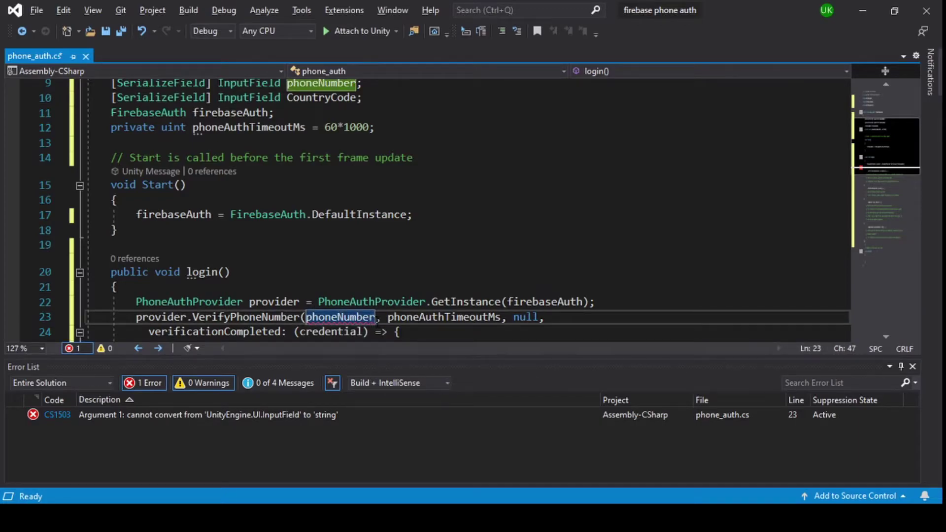
{"action": "type", "text": ".tex"}
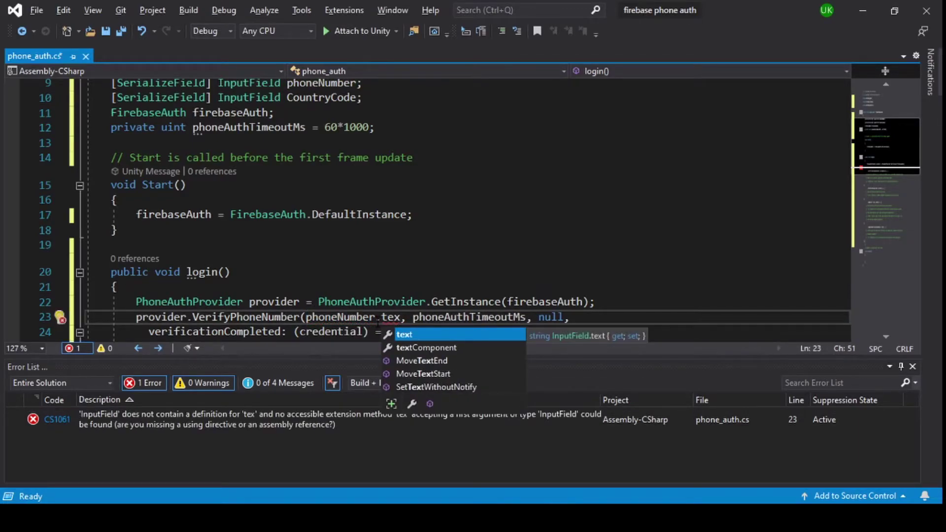
{"action": "key", "text": "Tab"}
Prepend CountryCode.text + to the phone number argument and save phone_auth.cs.
{"action": "left_click", "coordinate": [306, 317]}
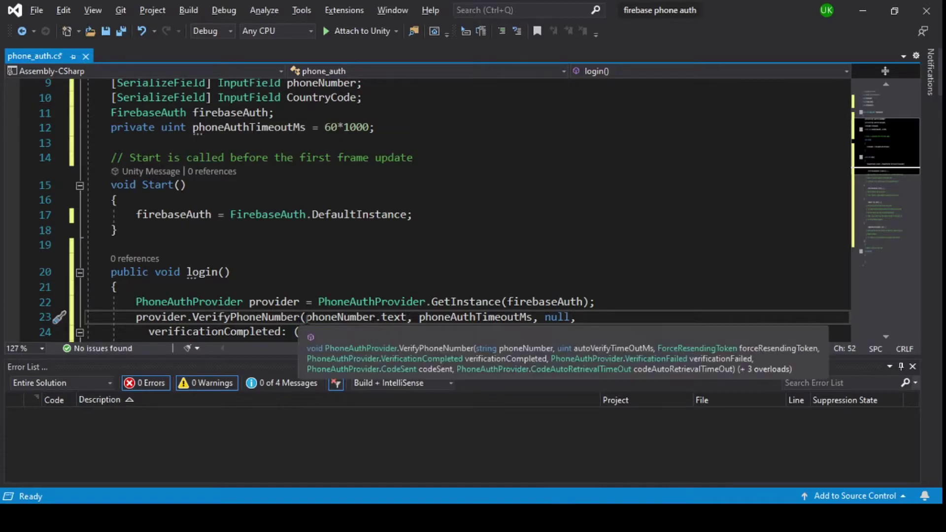
{"action": "type", "text": "cou"}
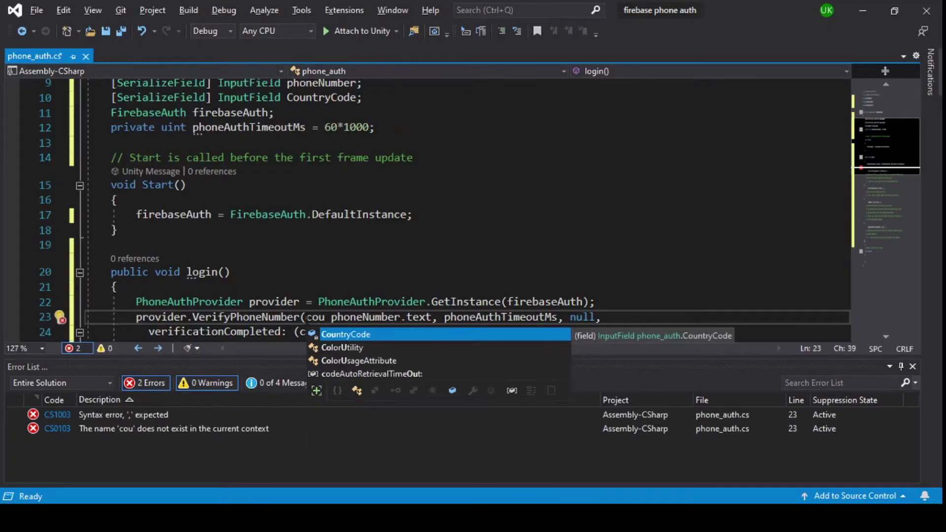
{"action": "key", "text": "Tab"}
{"action": "type", "text": "+"}
{"action": "key", "text": "Left"}
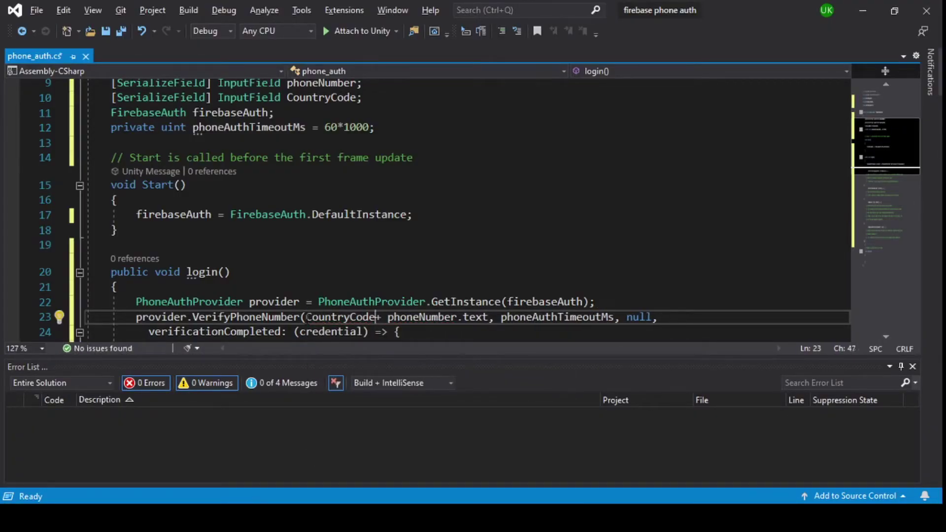
{"action": "type", "text": ".text"}
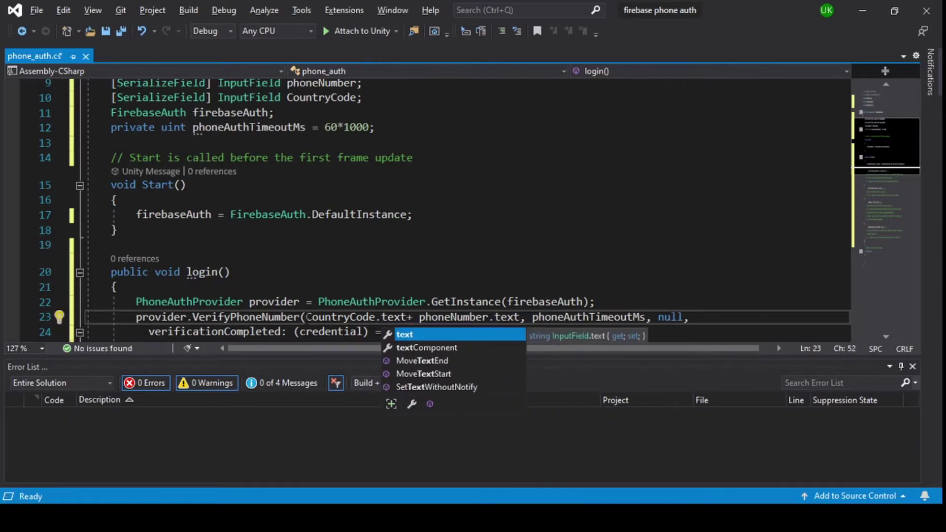
{"action": "key", "text": "Escape"}
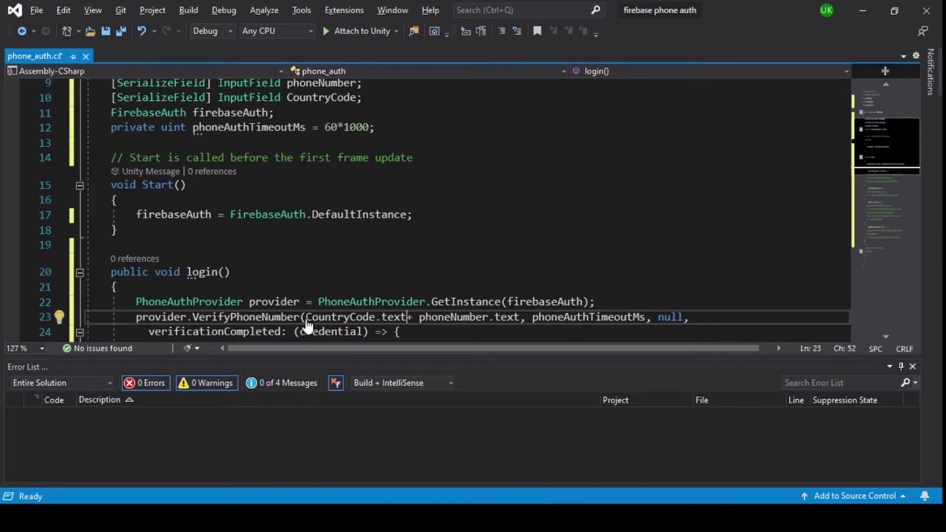
{"action": "key", "text": "ctrl+s"}
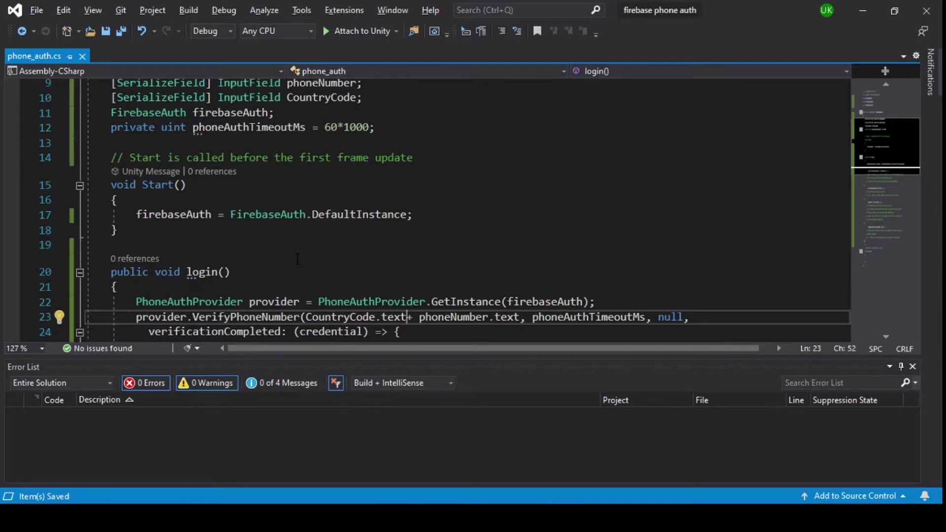
Select the 'PhoneAuthProvider provider' declaration in login() for reuse.
{"action": "scroll", "coordinate": [297, 259], "scroll_direction": "down", "scroll_amount": 1}
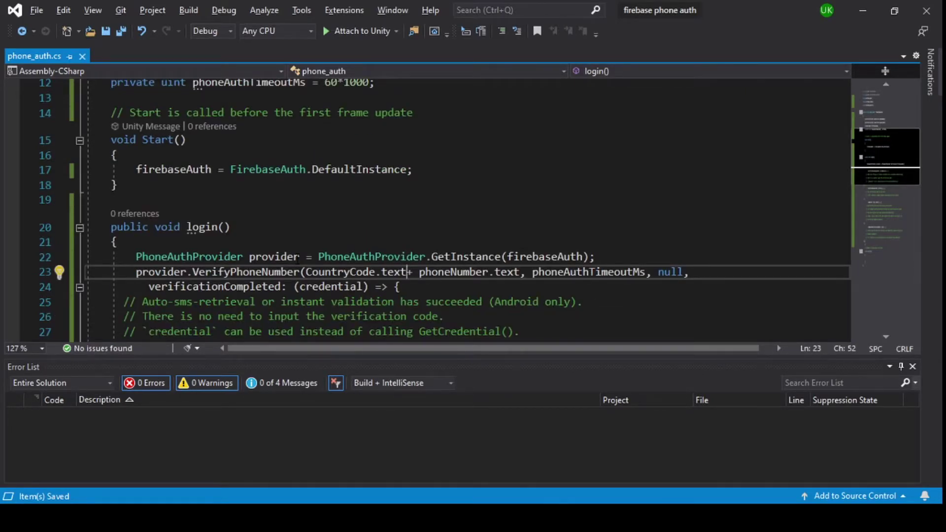
{"action": "scroll", "coordinate": [297, 259], "scroll_direction": "up", "scroll_amount": 1}
{"action": "scroll", "coordinate": [297, 259], "scroll_direction": "down", "scroll_amount": 1}
{"action": "scroll", "coordinate": [138, 212], "scroll_direction": "down", "scroll_amount": 1}
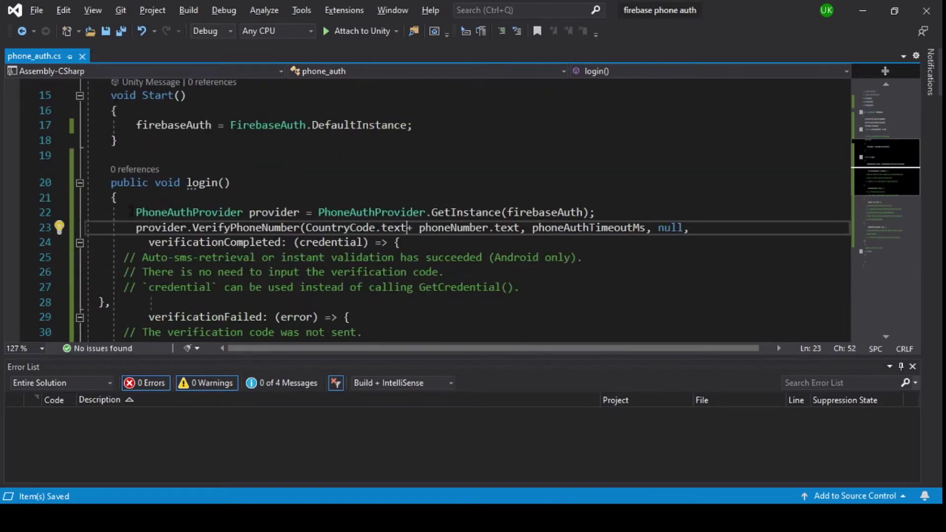
{"action": "left_click_drag", "start_coordinate": [135, 212], "coordinate": [300, 212]}
{"action": "key", "text": "ctrl+c"}
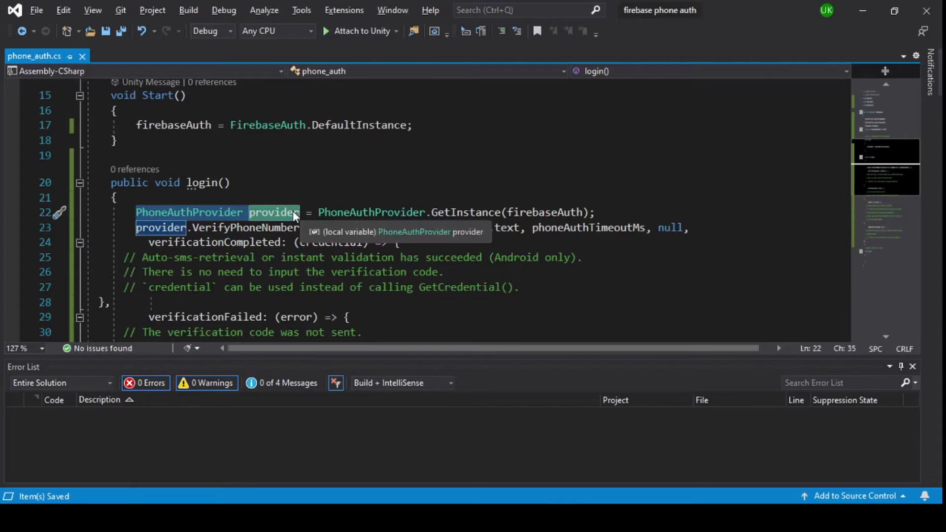
{"action": "scroll", "coordinate": [292, 211], "scroll_direction": "up", "scroll_amount": 3}
Paste 'PhoneAuthProvider provider;' as a new class field.
{"action": "left_click", "coordinate": [388, 181]}
{"action": "key", "text": "ctrl+v"}
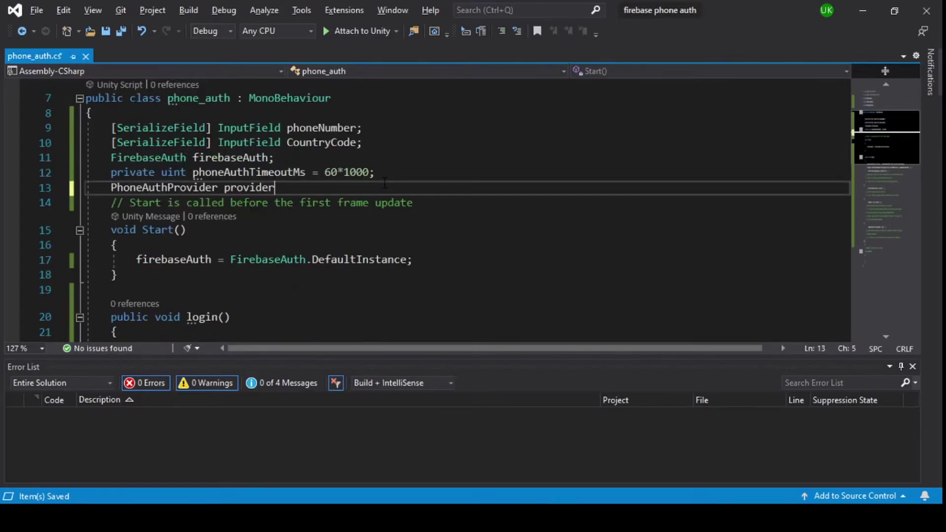
{"action": "left_click", "coordinate": [251, 245]}
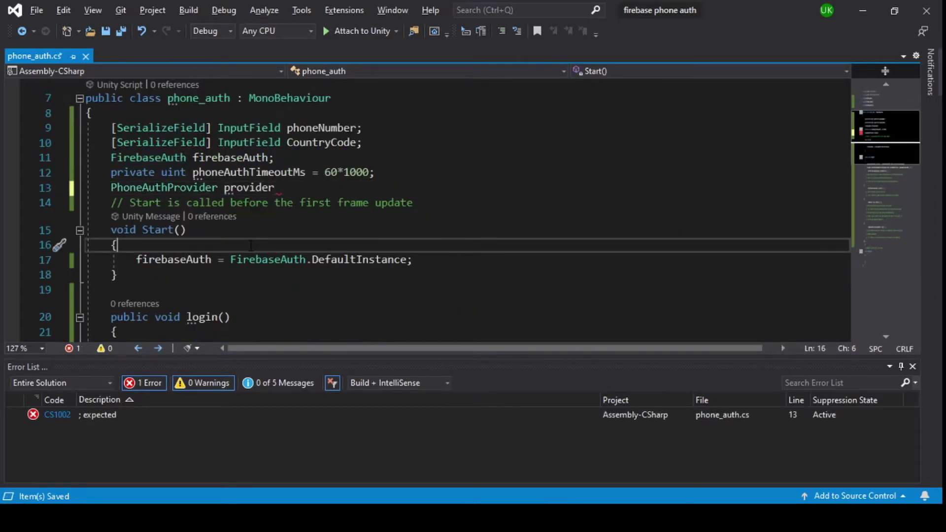
{"action": "left_click", "coordinate": [307, 192]}
{"action": "type", "text": ";"}
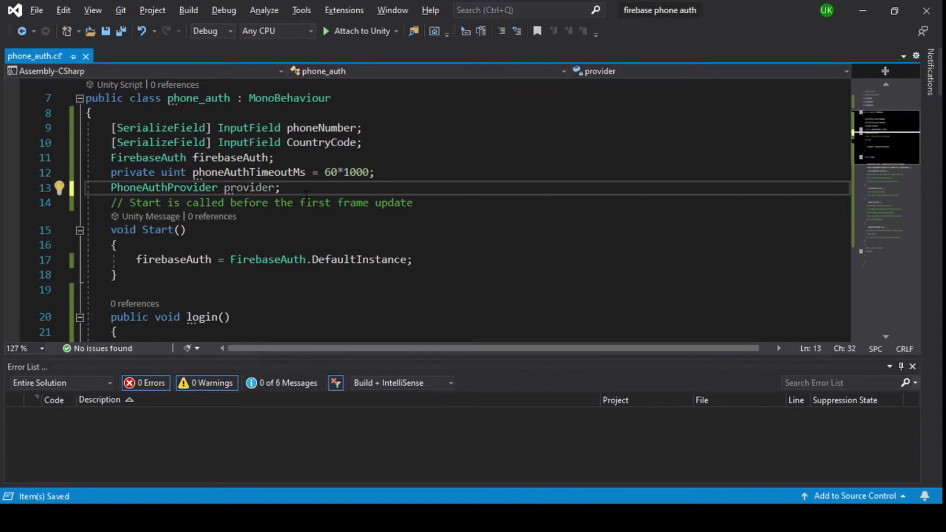
Remove the type before provider in login() so it assigns the field, and save.
{"action": "scroll", "coordinate": [215, 242], "scroll_direction": "down", "scroll_amount": 1}
{"action": "left_click", "coordinate": [215, 241]}
{"action": "scroll", "coordinate": [215, 242], "scroll_direction": "down", "scroll_amount": 1}
{"action": "double_click", "coordinate": [239, 257]}
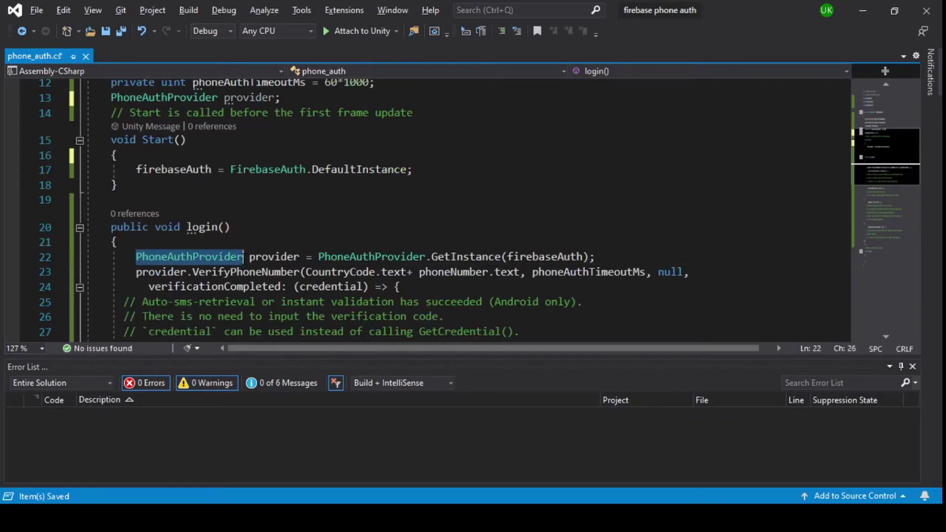
{"action": "key", "text": "BackSpace"}
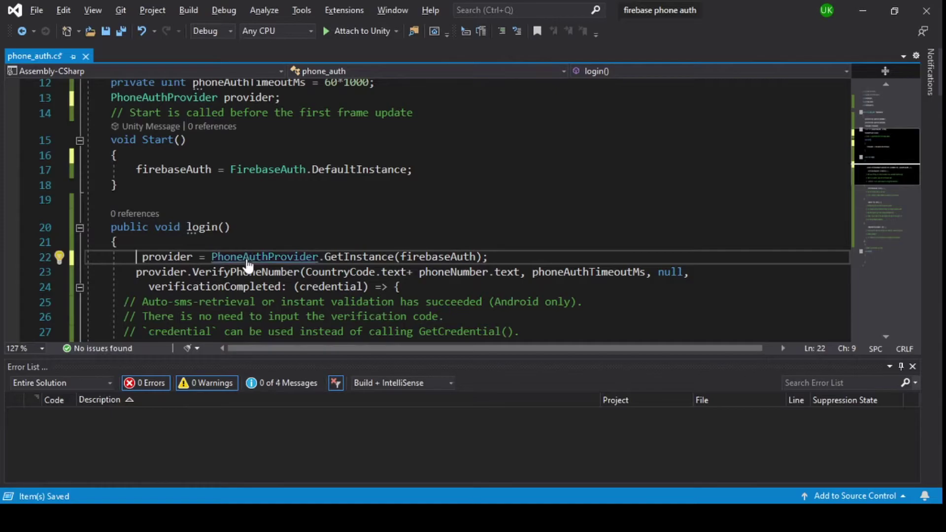
{"action": "key", "text": "ctrl+s"}
{"action": "left_click", "coordinate": [323, 227]}
{"action": "scroll", "coordinate": [323, 216], "scroll_direction": "down", "scroll_amount": 2}
{"action": "scroll", "coordinate": [322, 215], "scroll_direction": "down", "scroll_amount": 1}
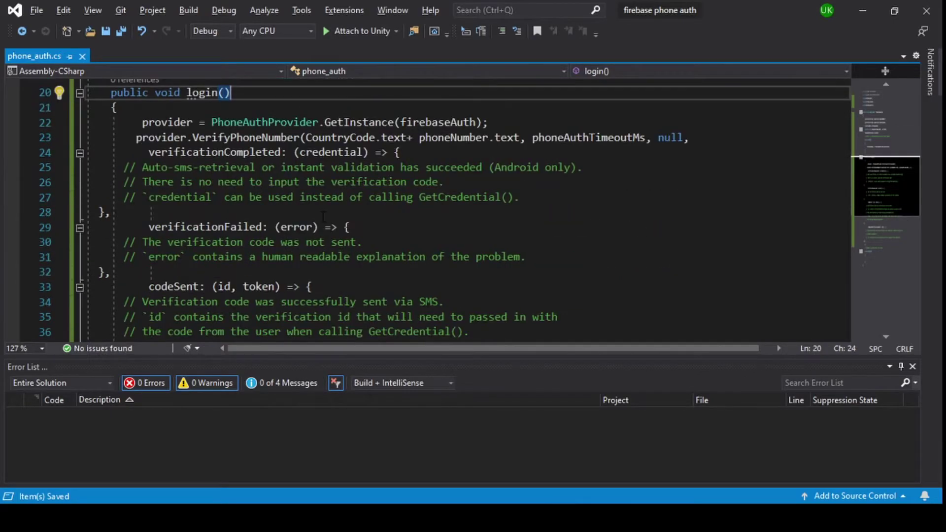
{"action": "scroll", "coordinate": [311, 215], "scroll_direction": "down", "scroll_amount": 1}
{"action": "scroll", "coordinate": [298, 214], "scroll_direction": "down", "scroll_amount": 1}
{"action": "scroll", "coordinate": [287, 213], "scroll_direction": "down", "scroll_amount": 1}
{"action": "scroll", "coordinate": [286, 215], "scroll_direction": "up", "scroll_amount": 4}
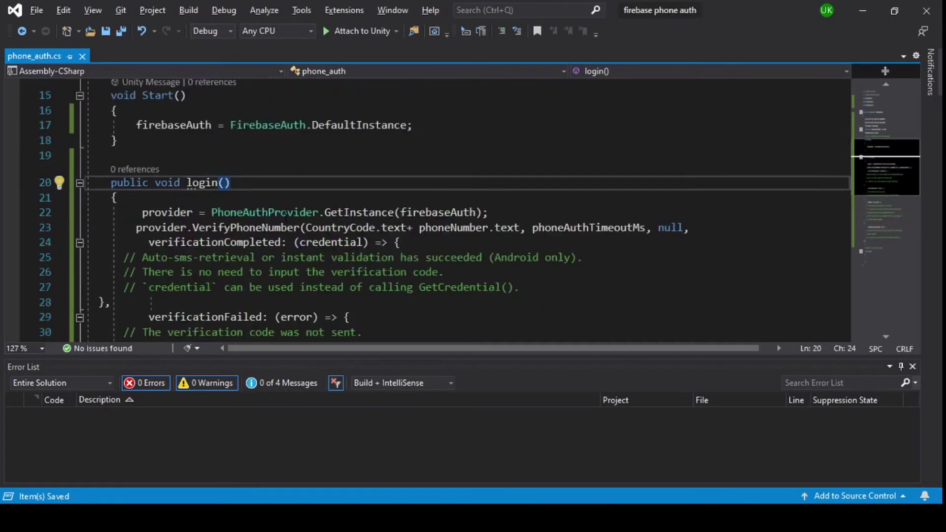
{"action": "scroll", "coordinate": [288, 219], "scroll_direction": "up", "scroll_amount": 3}
{"action": "scroll", "coordinate": [290, 227], "scroll_direction": "up", "scroll_amount": 1}
{"action": "left_click", "coordinate": [294, 232]}
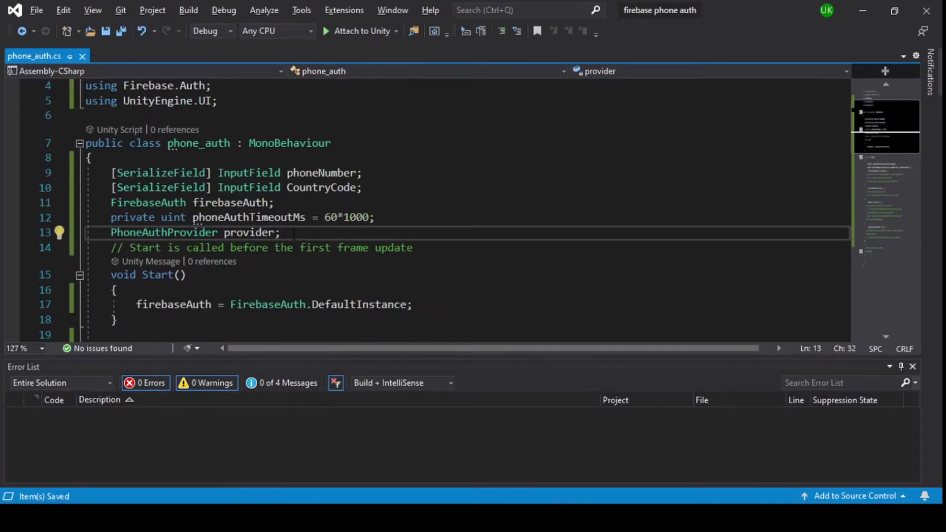
Declare a private string VerificationId field below provider.
{"action": "key", "text": "Return"}
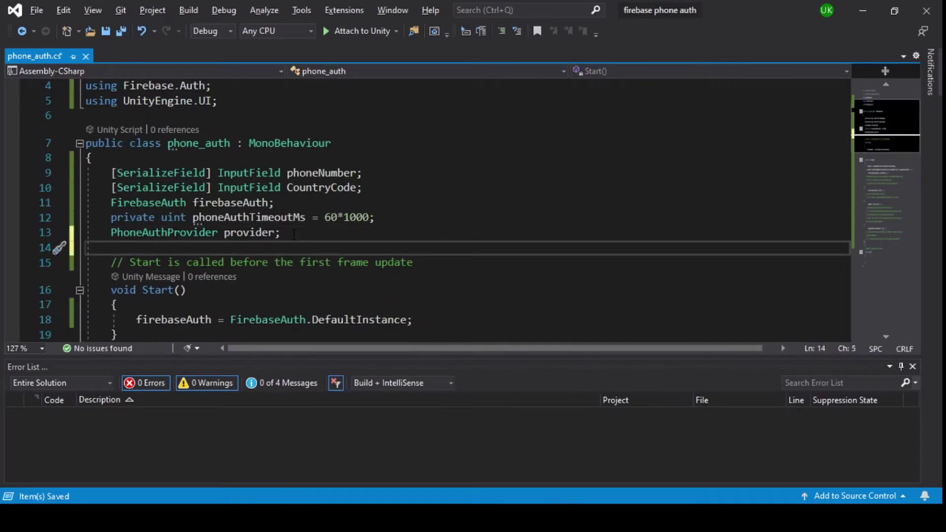
{"action": "type", "text": "pr"}
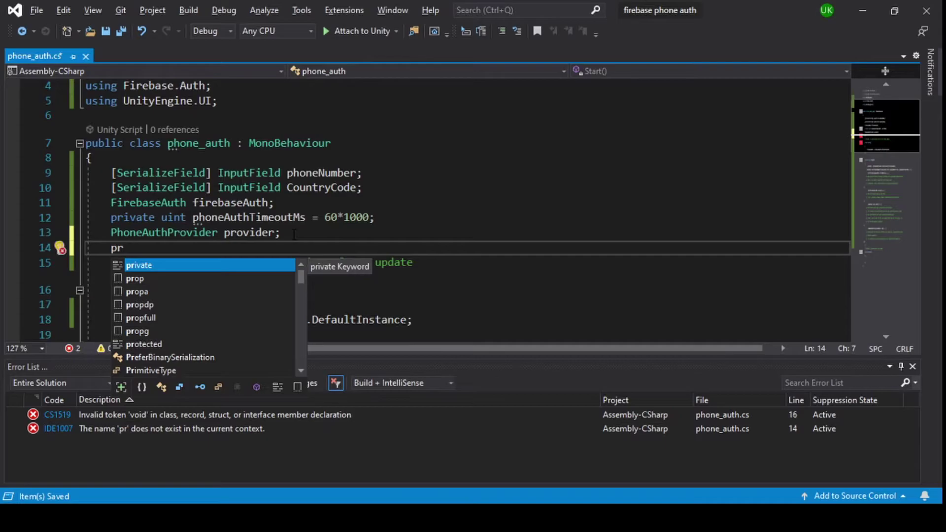
{"action": "type", "text": "ivate st"}
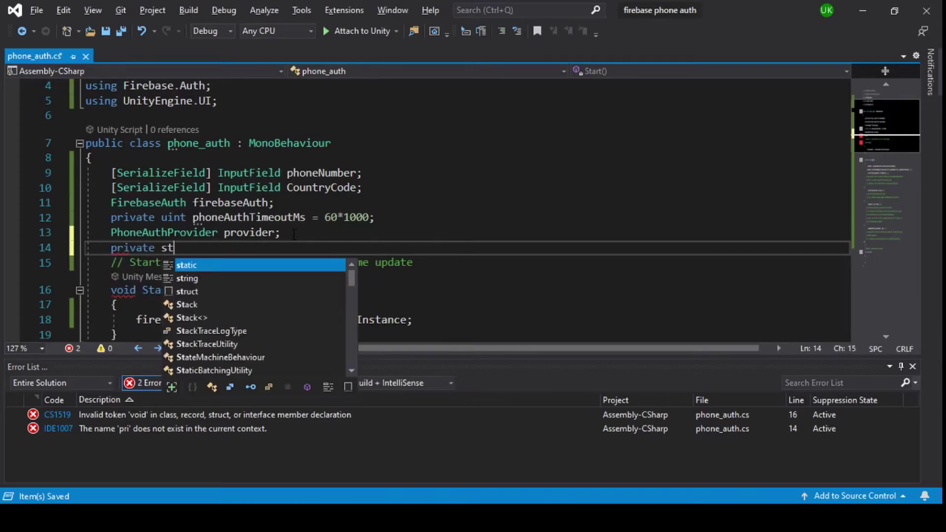
{"action": "type", "text": "ring "}
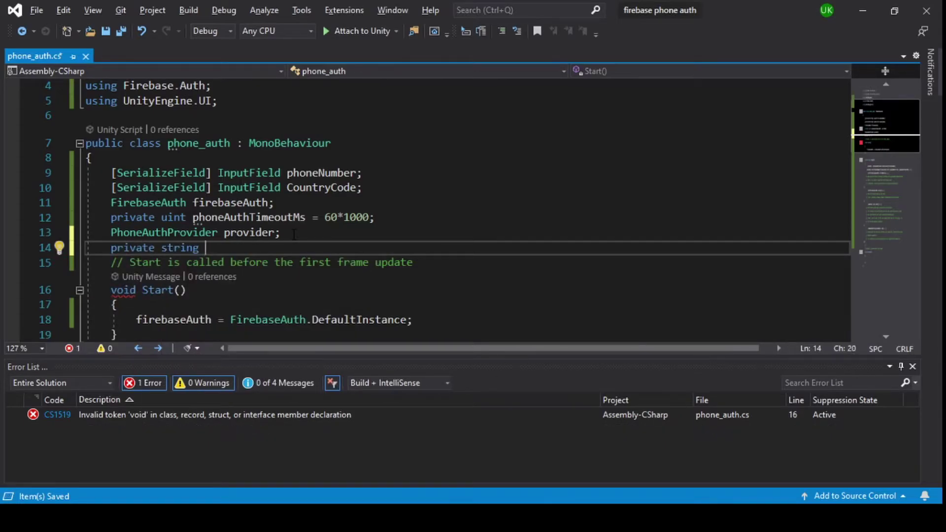
{"action": "type", "text": "Verifi"}
{"action": "type", "text": "cationId'"}
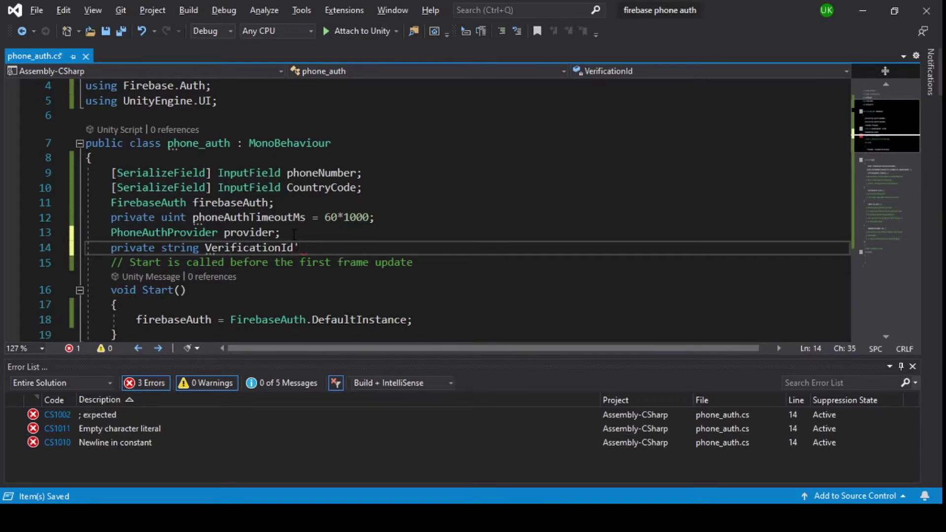
{"action": "key", "text": "BackSpace"}
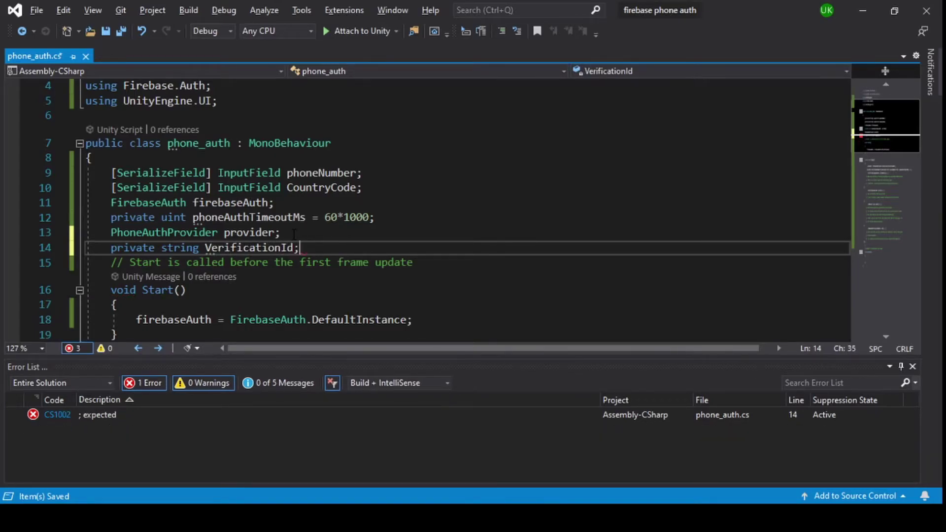
{"action": "scroll", "coordinate": [294, 234], "scroll_direction": "down", "scroll_amount": 2}
{"action": "scroll", "coordinate": [294, 234], "scroll_direction": "down", "scroll_amount": 3}
{"action": "scroll", "coordinate": [213, 264], "scroll_direction": "down", "scroll_amount": 2}
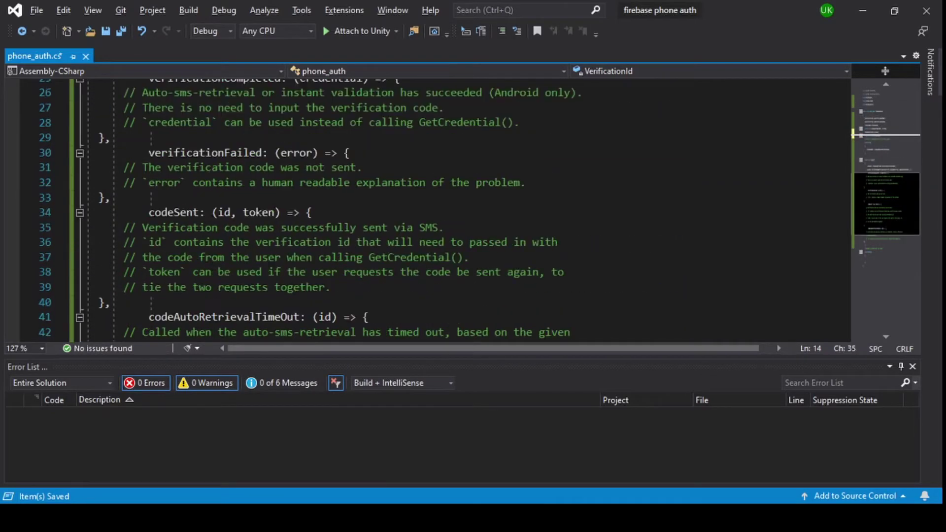
Add 'VerificationId = id;' inside the codeSent callback.
{"action": "left_click", "coordinate": [331, 214]}
{"action": "key", "text": "Return"}
{"action": "type", "text": "ver"}
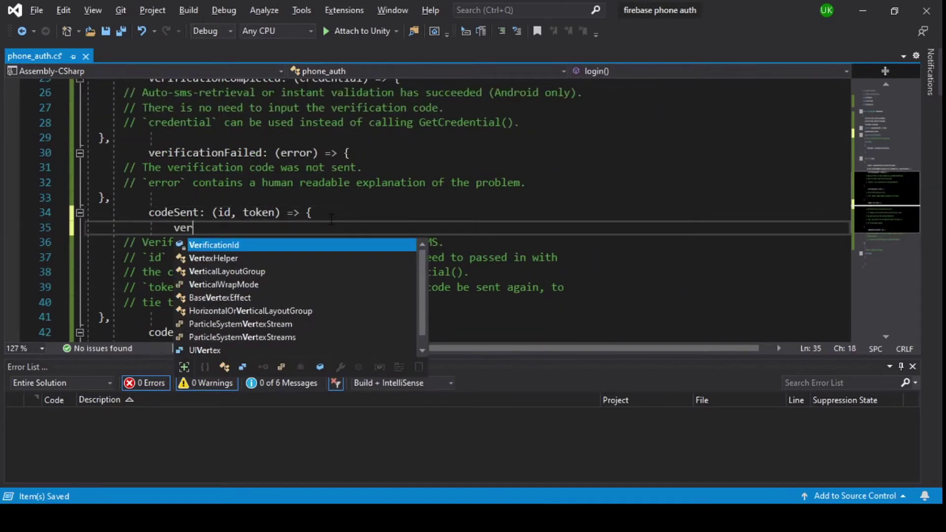
{"action": "type", "text": "ification"}
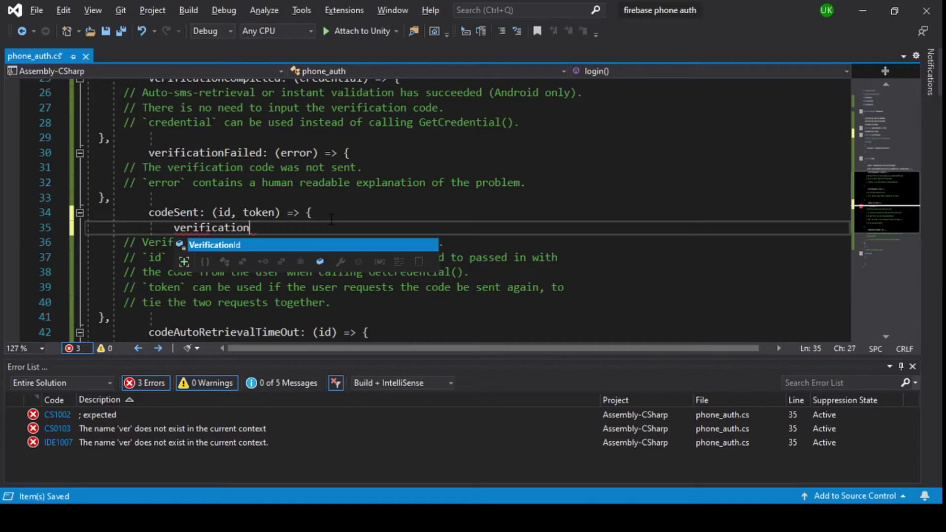
{"action": "key", "text": "Tab"}
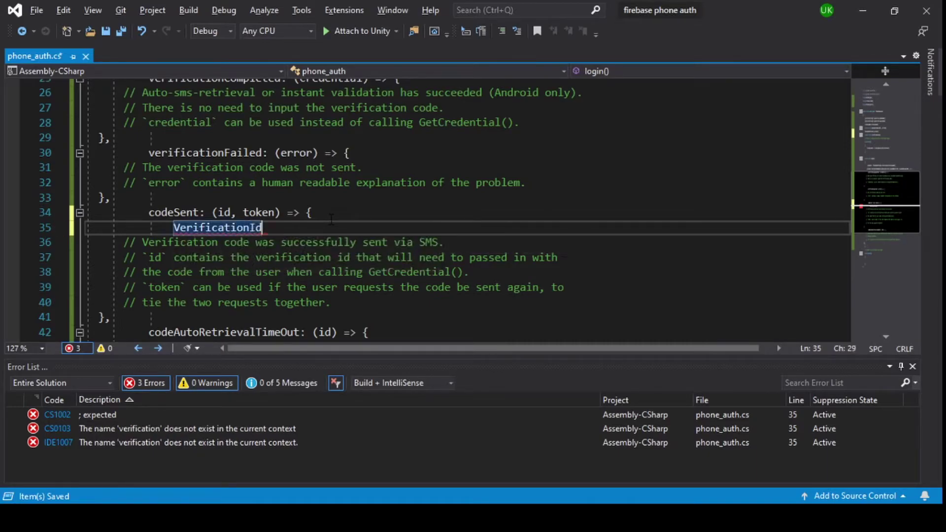
{"action": "type", "text": "= idl"}
{"action": "key", "text": "BackSpace"}
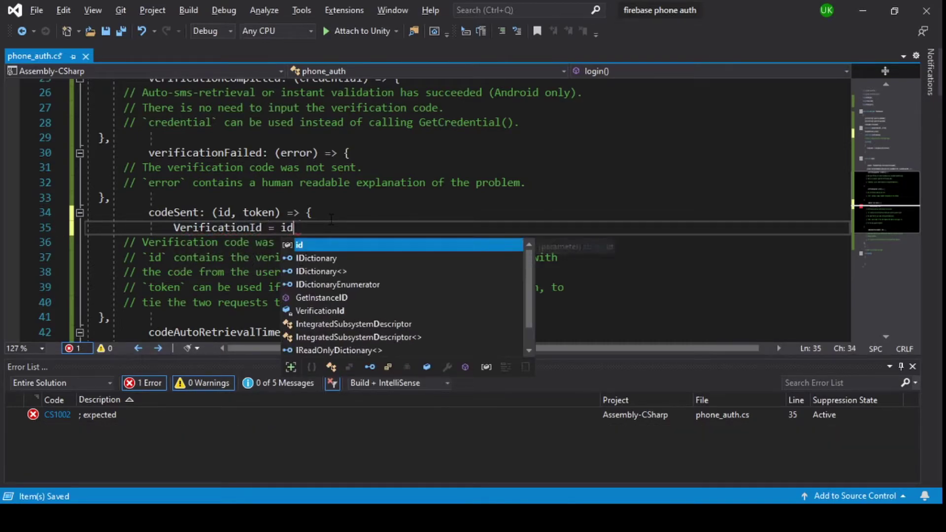
{"action": "type", "text": ";"}
{"action": "scroll", "coordinate": [331, 219], "scroll_direction": "up", "scroll_amount": 6}
{"action": "scroll", "coordinate": [331, 220], "scroll_direction": "up", "scroll_amount": 2}
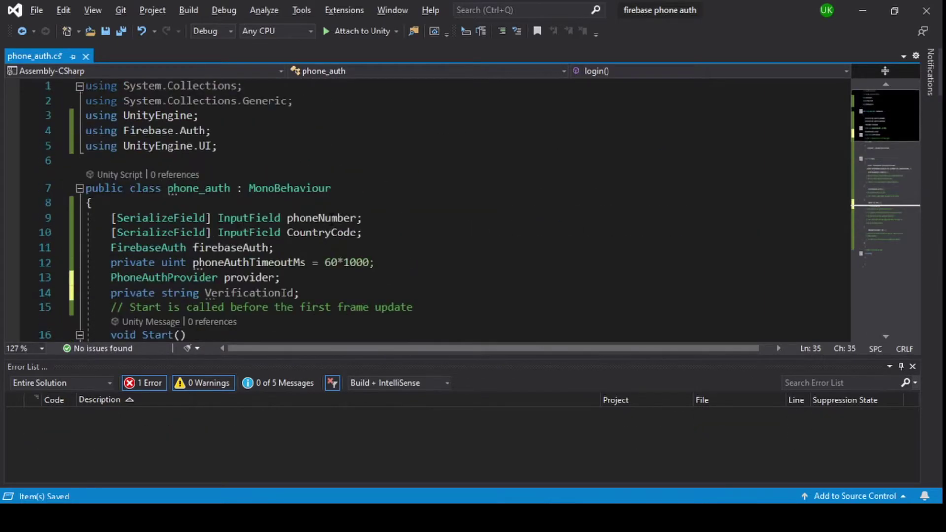
{"action": "scroll", "coordinate": [331, 220], "scroll_direction": "down", "scroll_amount": 2}
{"action": "left_click", "coordinate": [316, 204]}
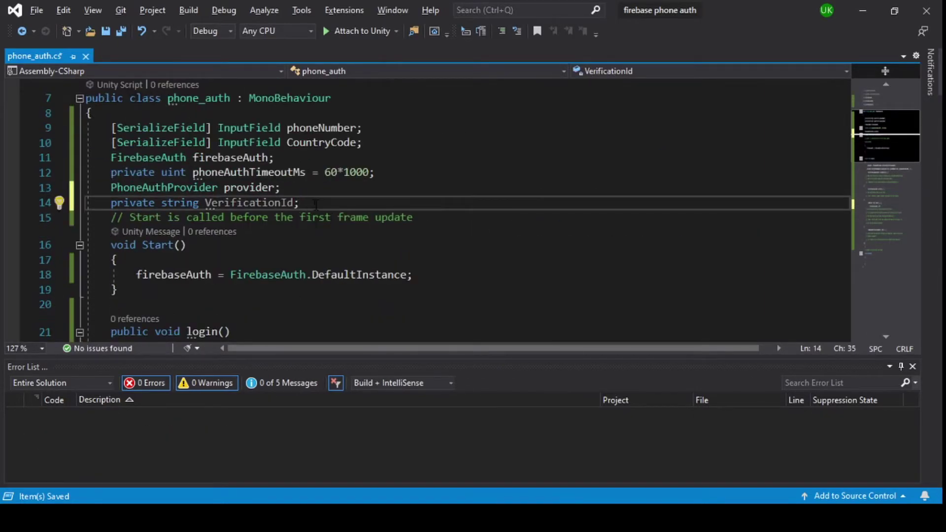
Add a serialized Text debug field and set debug.text to "code sent" in codeSent.
{"action": "type", "text": "[ser"}
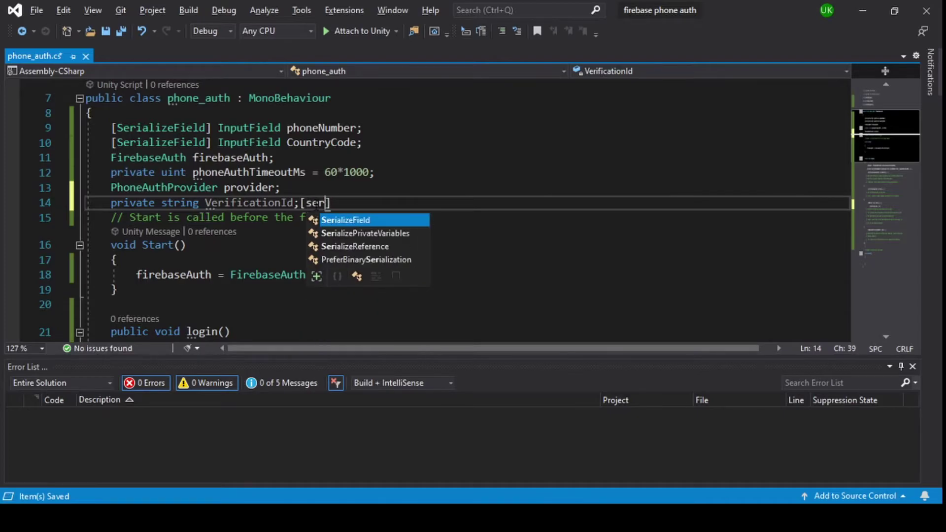
{"action": "type", "text": "ial"}
{"action": "type", "text": "]"}
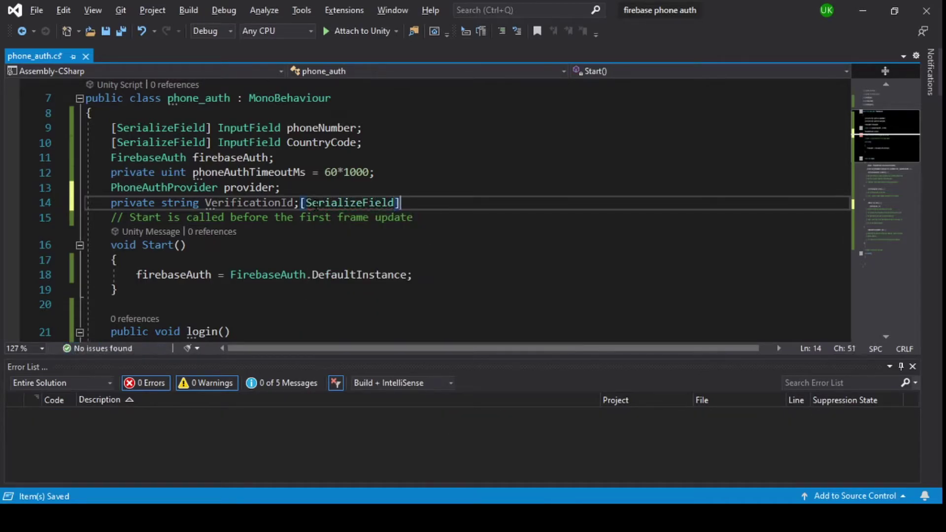
{"action": "type", "text": "text"}
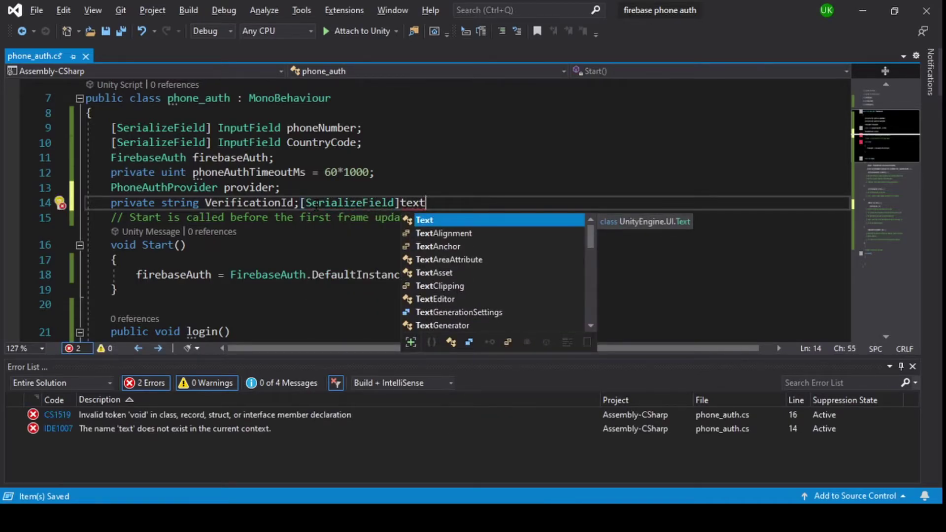
{"action": "type", "text": " deb"}
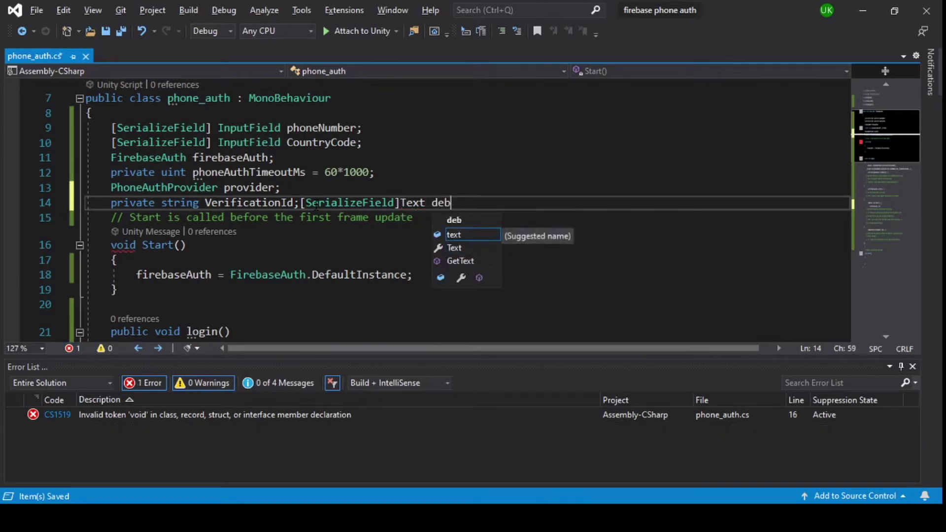
{"action": "type", "text": "ug;"}
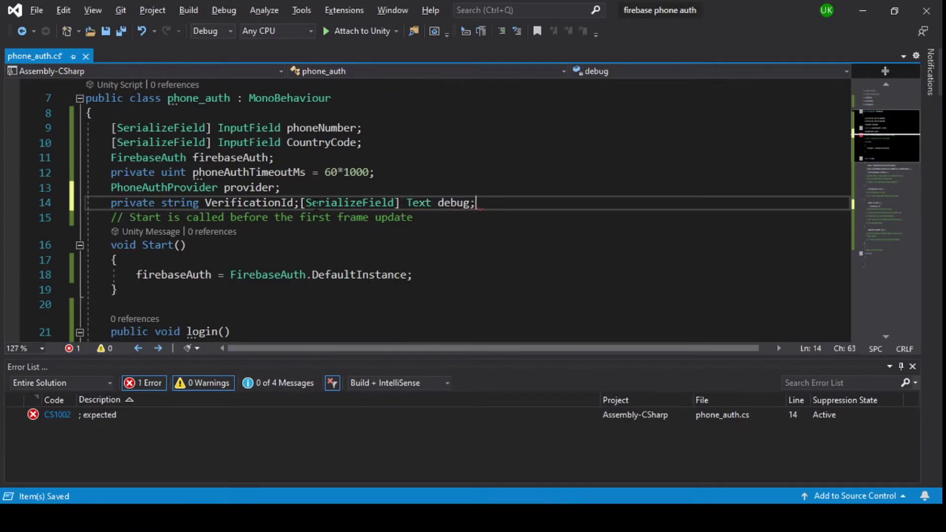
{"action": "scroll", "coordinate": [316, 206], "scroll_direction": "down", "scroll_amount": 6}
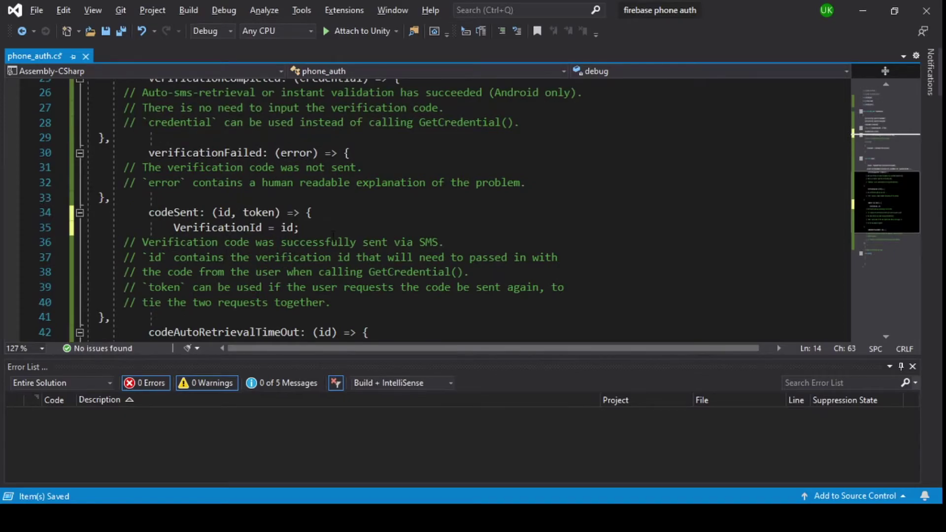
{"action": "left_click", "coordinate": [333, 230]}
{"action": "key", "text": "Return"}
{"action": "type", "text": "deb"}
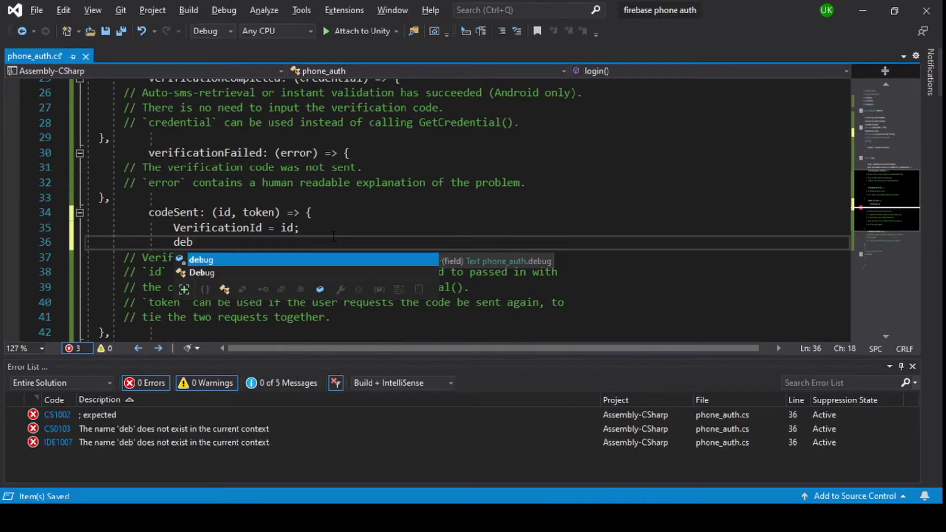
{"action": "key", "text": "Tab"}
{"action": "type", "text": ".lo"}
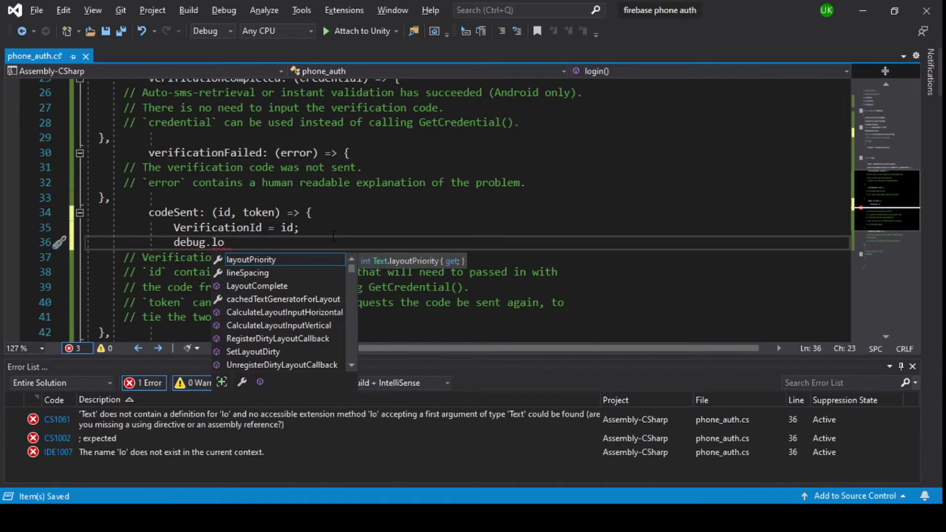
{"action": "key", "text": "BackSpace"}
{"action": "key", "text": "BackSpace"}
{"action": "key", "text": "BackSpace"}
{"action": "type", "text": "."}
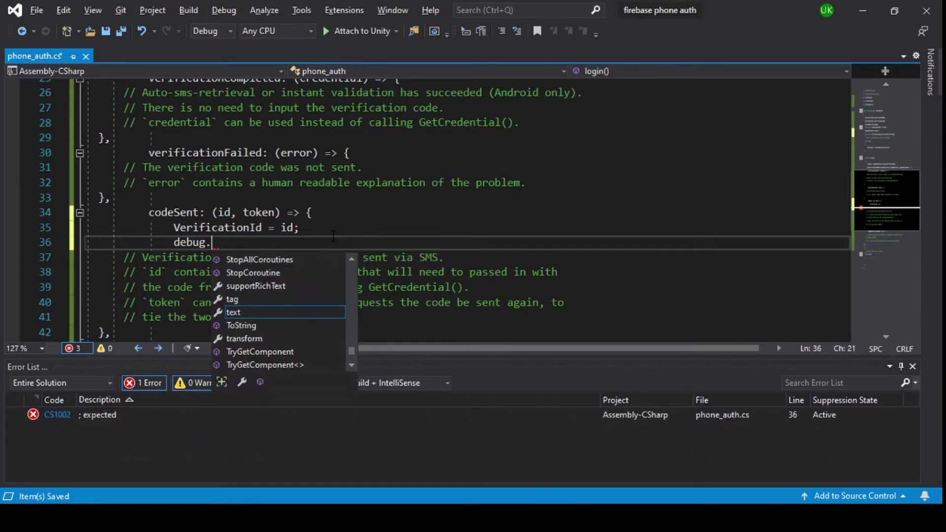
{"action": "type", "text": "text ="}
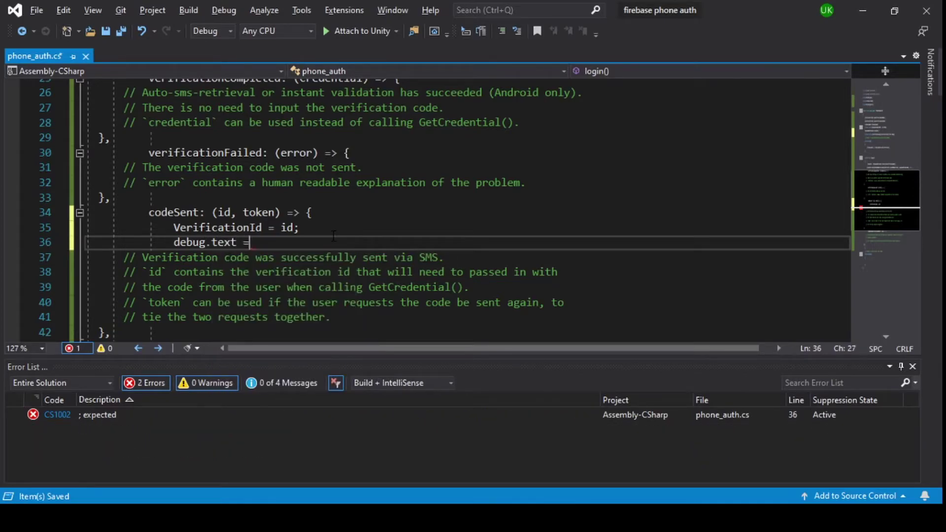
{"action": "type", "text": "\"code se"}
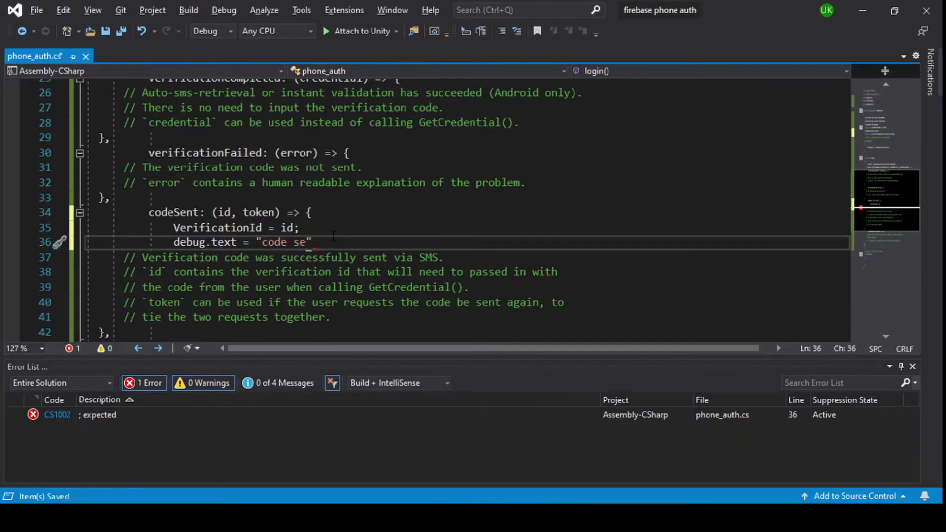
{"action": "type", "text": " \";"}
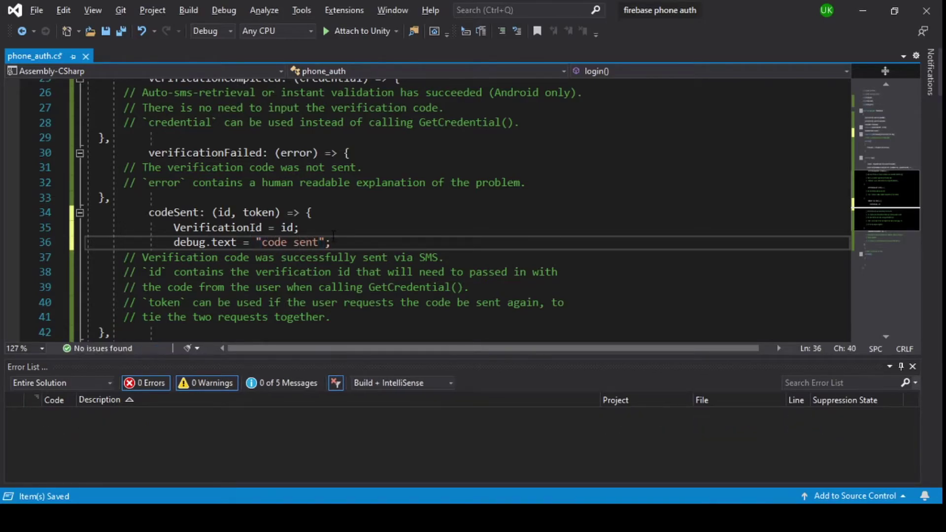
{"action": "scroll", "coordinate": [334, 231], "scroll_direction": "down", "scroll_amount": 3}
Add an empty public void verify_otp() method below login.
{"action": "scroll", "coordinate": [334, 223], "scroll_direction": "down", "scroll_amount": 1}
{"action": "left_click", "coordinate": [160, 247]}
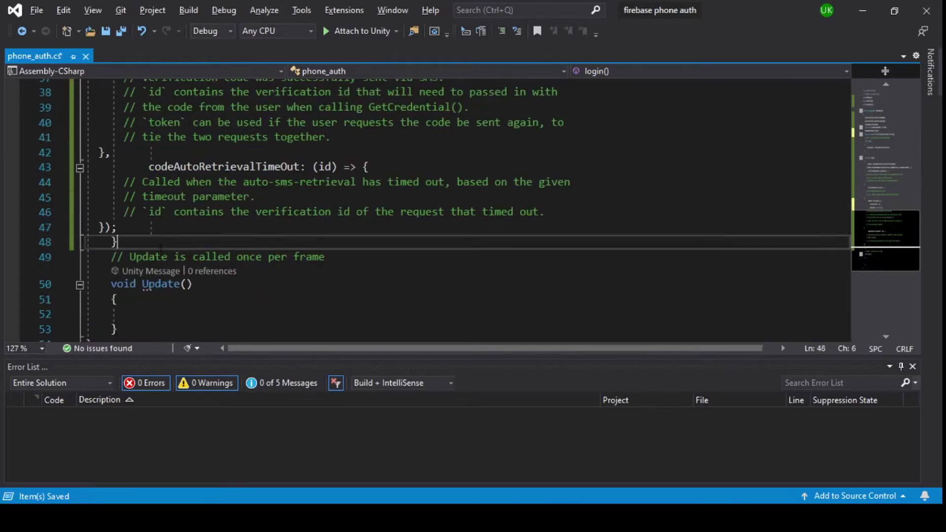
{"action": "key", "text": "Return"}
{"action": "type", "text": "publi"}
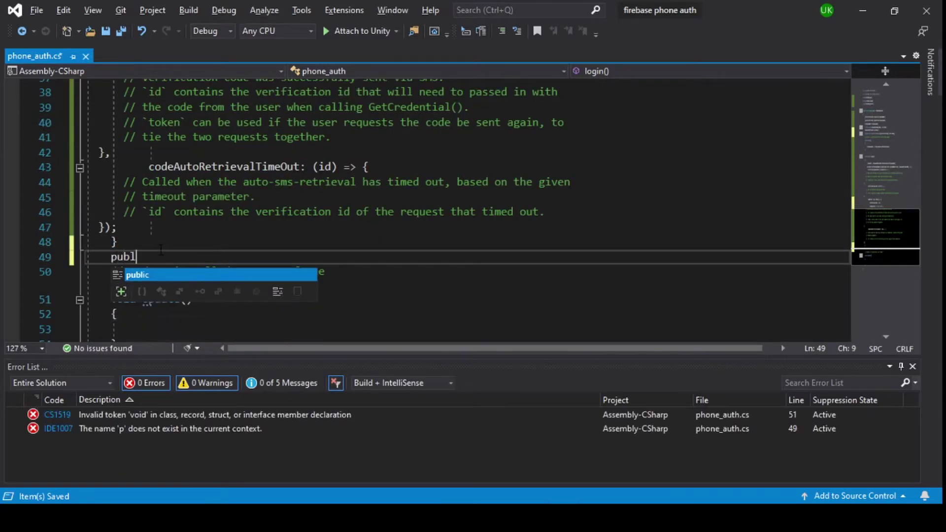
{"action": "type", "text": "c void "}
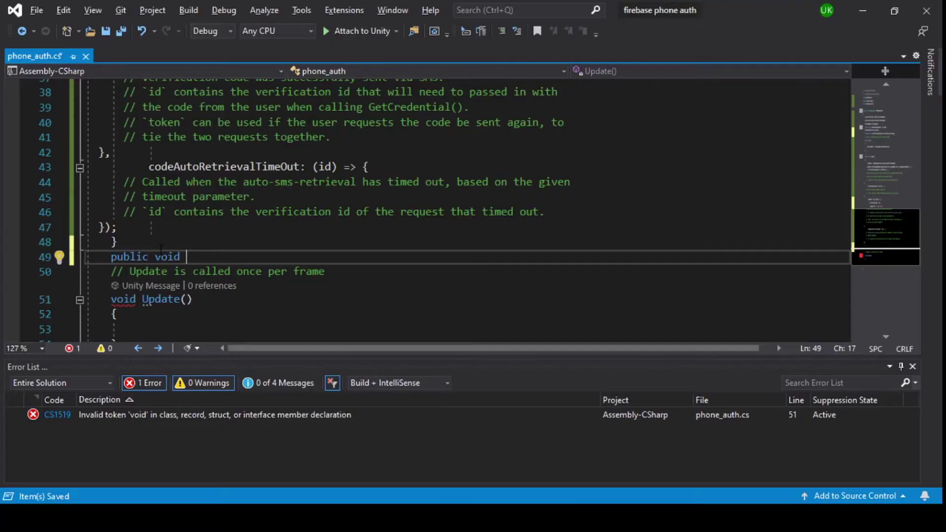
{"action": "type", "text": "verify"}
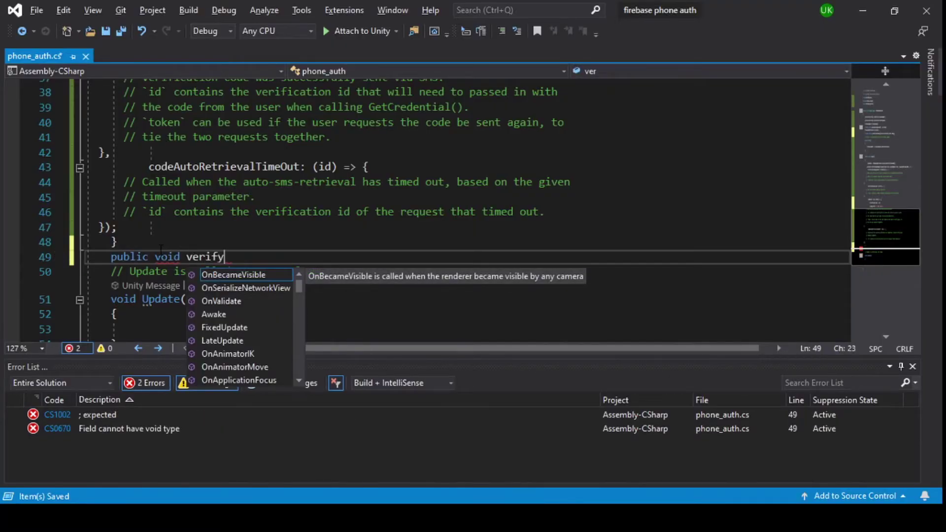
{"action": "type", "text": ")"}
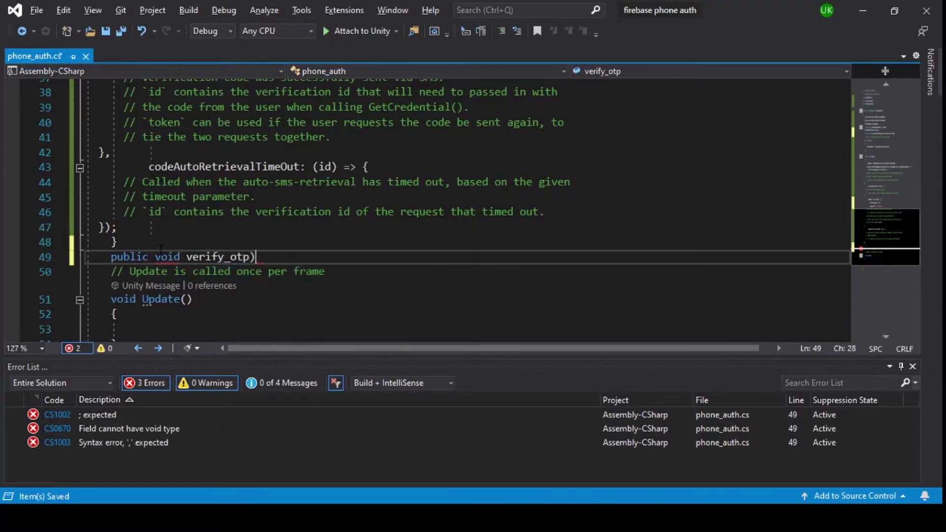
{"action": "type", "text": "()"}
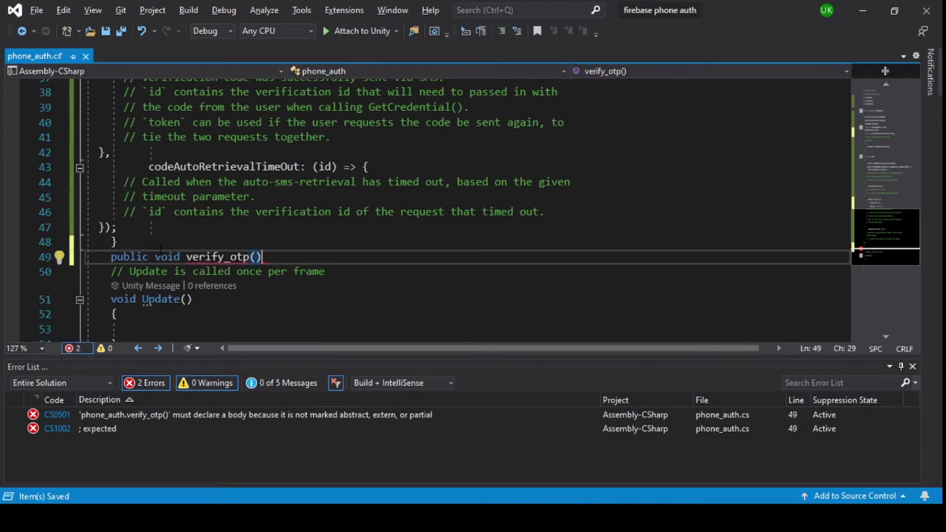
{"action": "key", "text": "Return"}
{"action": "type", "text": "{"}
{"action": "key", "text": "Return"}
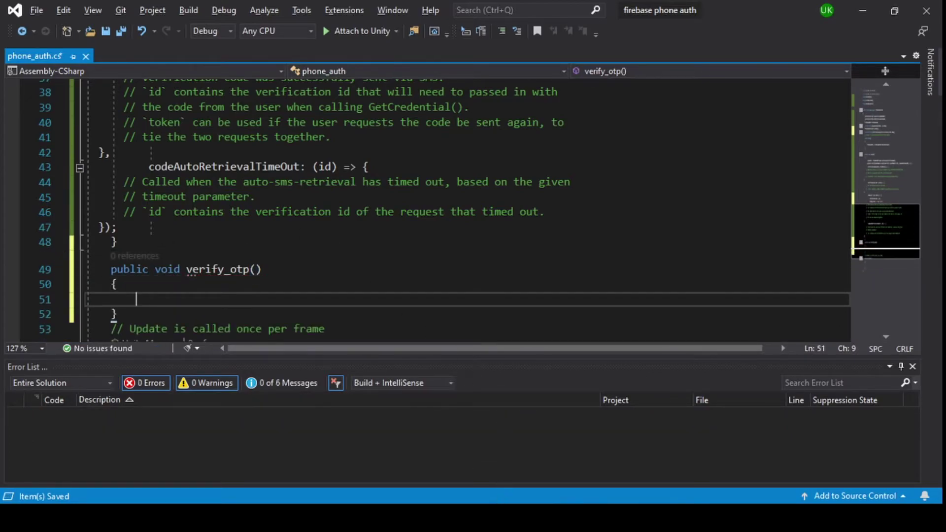
Select the GetCredential code block in the Firebase phone-auth docs.
{"action": "key", "text": "alt+Tab"}
{"action": "scroll", "coordinate": [474, 295], "scroll_direction": "down", "scroll_amount": 2}
{"action": "scroll", "coordinate": [474, 295], "scroll_direction": "down", "scroll_amount": 3}
{"action": "scroll", "coordinate": [473, 294], "scroll_direction": "down", "scroll_amount": 4}
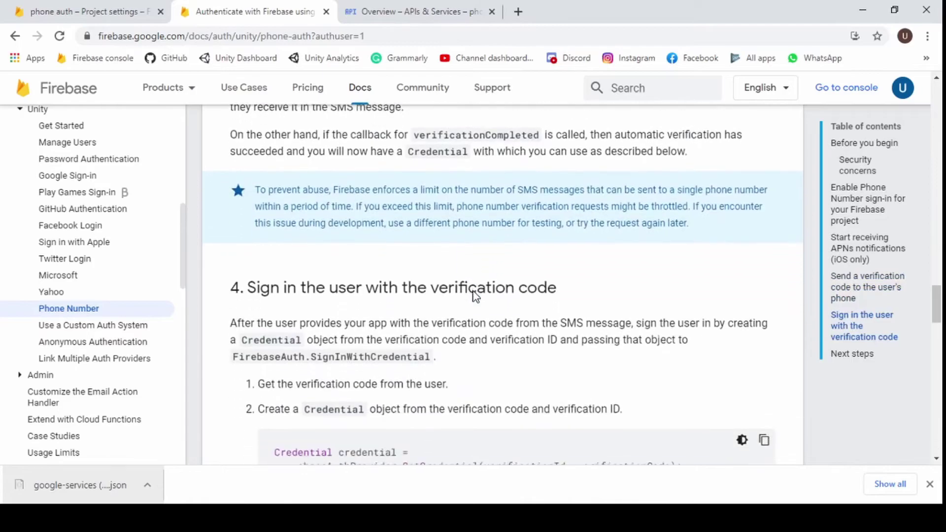
{"action": "scroll", "coordinate": [473, 295], "scroll_direction": "down", "scroll_amount": 3}
{"action": "left_click_drag", "start_coordinate": [272, 314], "coordinate": [690, 336]}
{"action": "key", "text": "ctrl+c"}
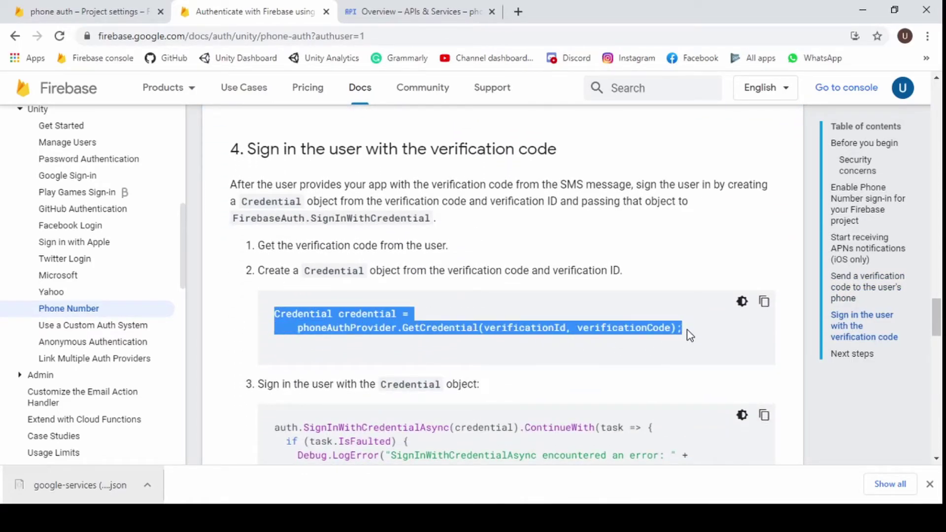
Paste the credential code into verify_otp and pass VerificationId as the first argument.
{"action": "key", "text": "alt+Tab"}
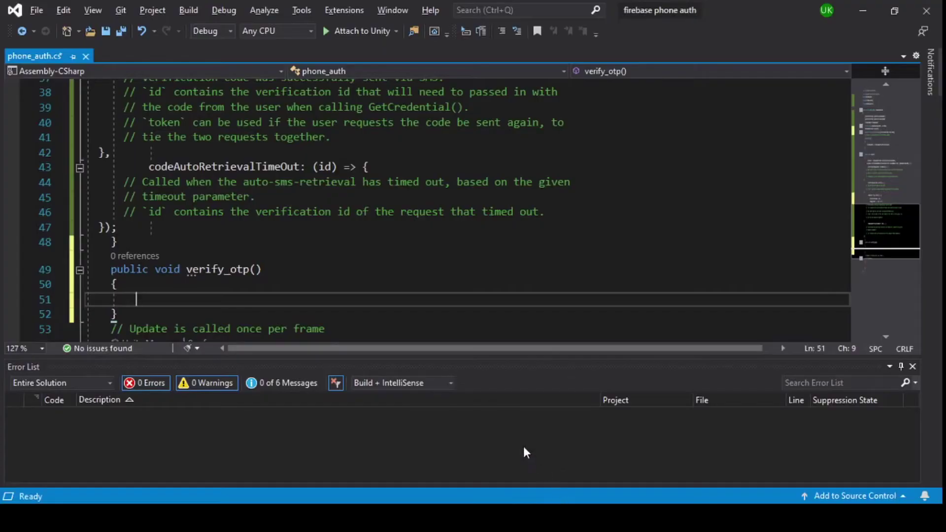
{"action": "key", "text": "ctrl+v"}
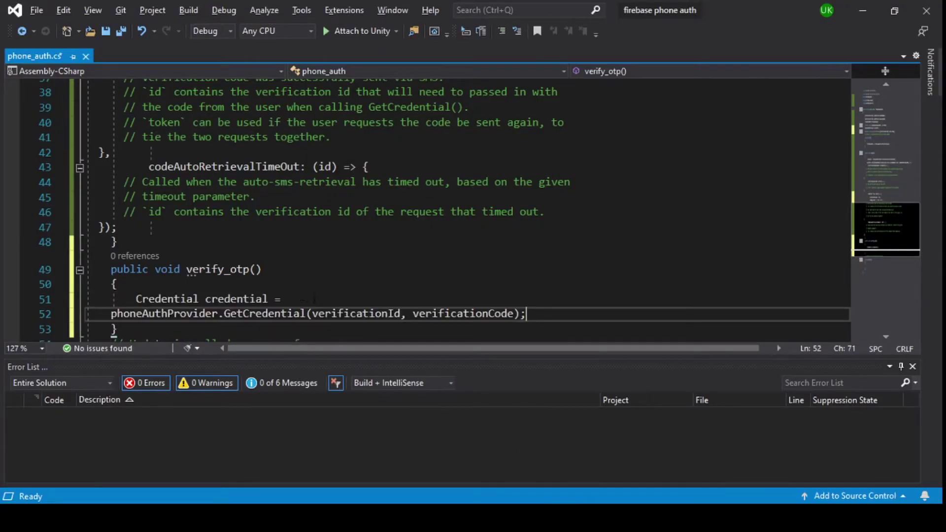
{"action": "left_click", "coordinate": [352, 314]}
{"action": "left_click", "coordinate": [387, 284]}
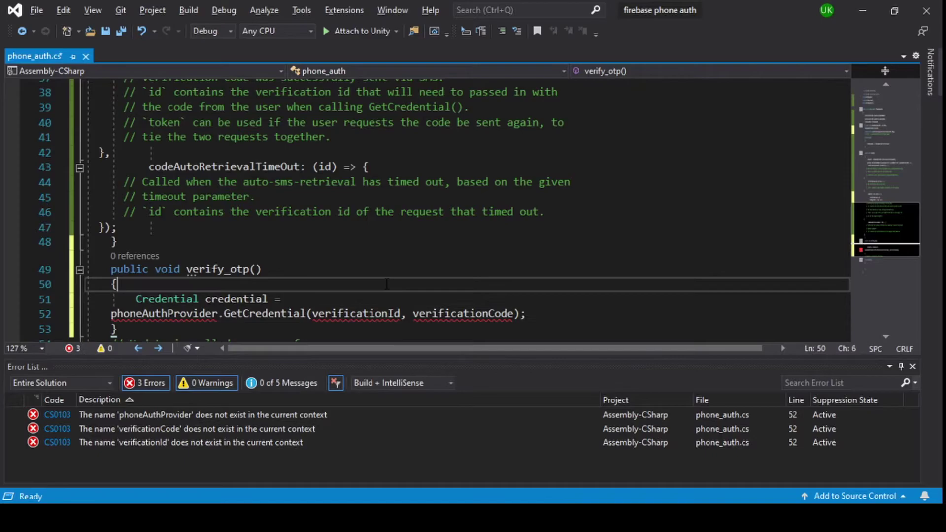
{"action": "double_click", "coordinate": [355, 316]}
{"action": "type", "text": "ver"}
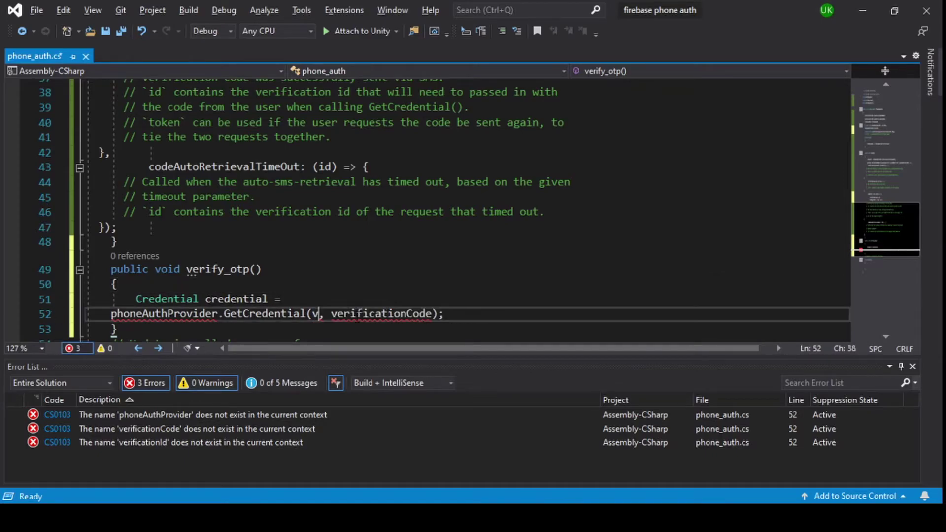
{"action": "type", "text": "if"}
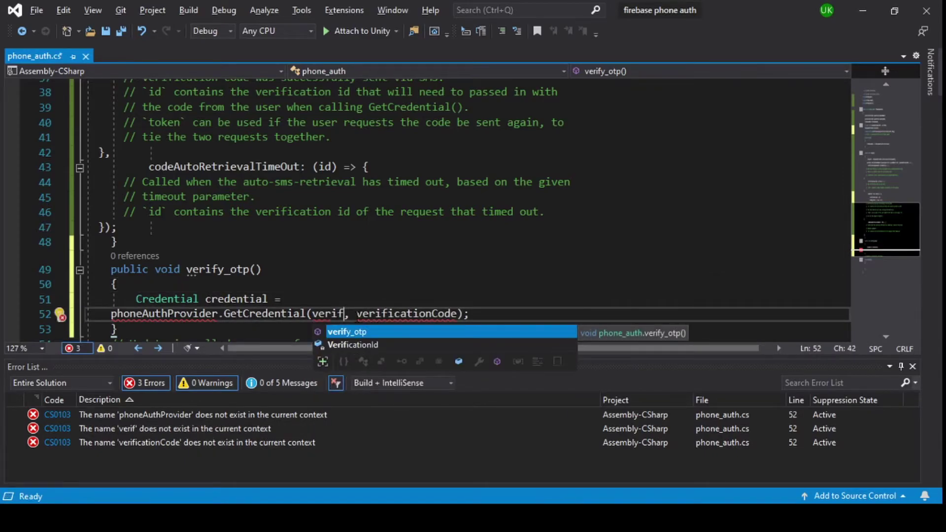
{"action": "key", "text": "Down"}
{"action": "key", "text": "Tab"}
{"action": "left_click", "coordinate": [451, 316]}
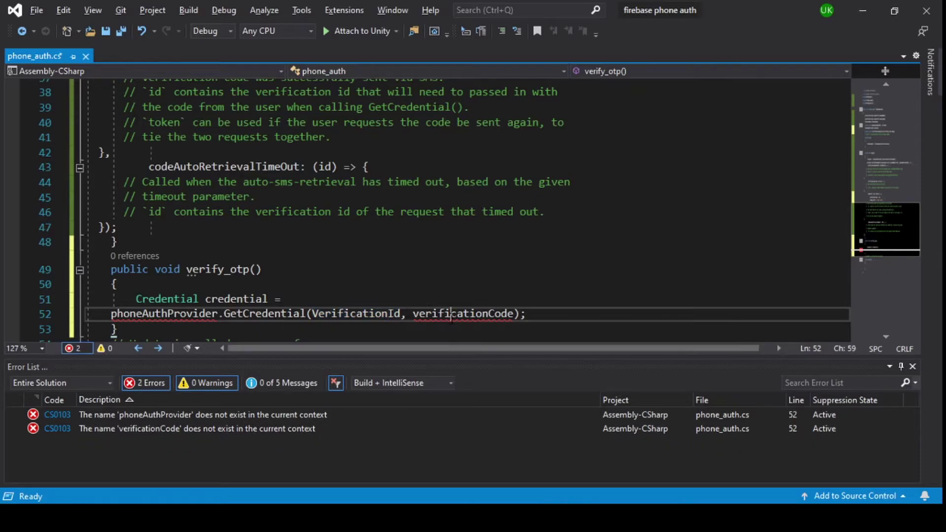
Declare a [SerializeField] InputField otp field among the class fields.
{"action": "scroll", "coordinate": [433, 300], "scroll_direction": "up", "scroll_amount": 4}
{"action": "scroll", "coordinate": [394, 276], "scroll_direction": "up", "scroll_amount": 3}
{"action": "scroll", "coordinate": [352, 255], "scroll_direction": "up", "scroll_amount": 3}
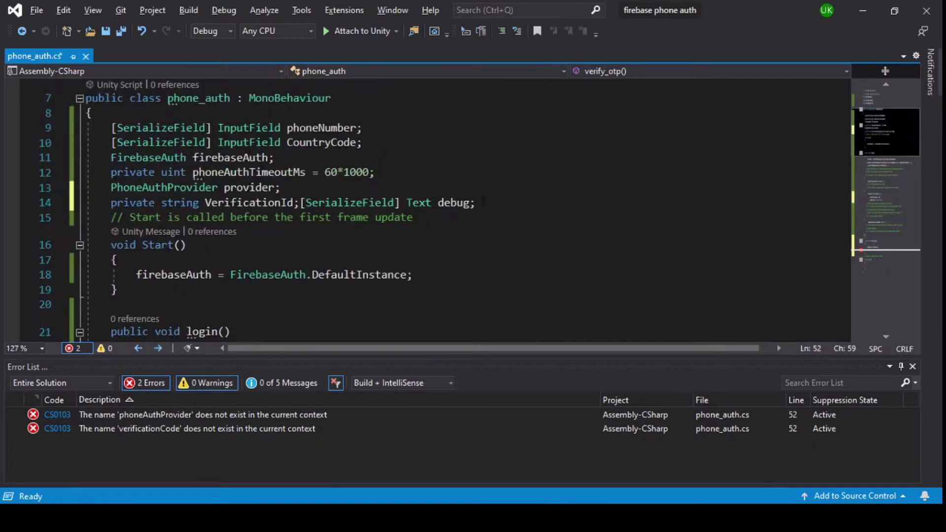
{"action": "left_click", "coordinate": [499, 199]}
{"action": "key", "text": "Return"}
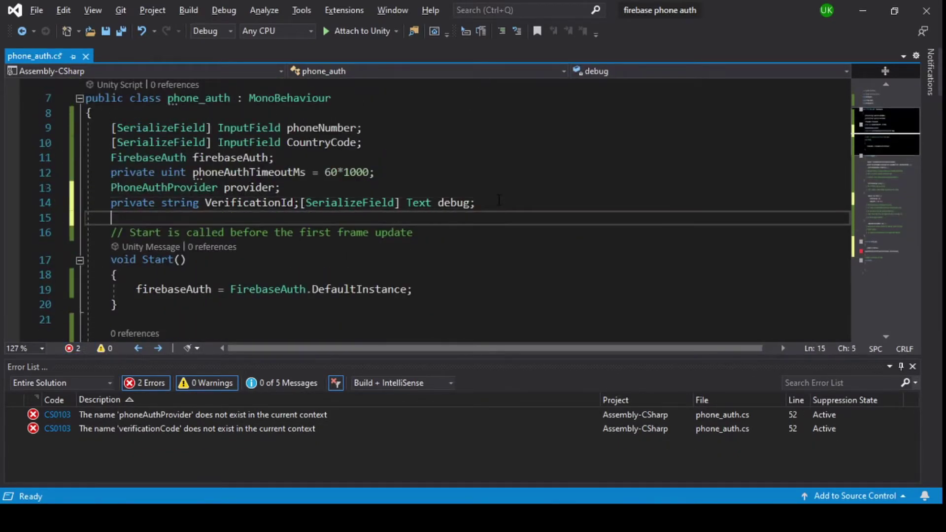
{"action": "type", "text": "[serial"}
{"action": "key", "text": "Tab"}
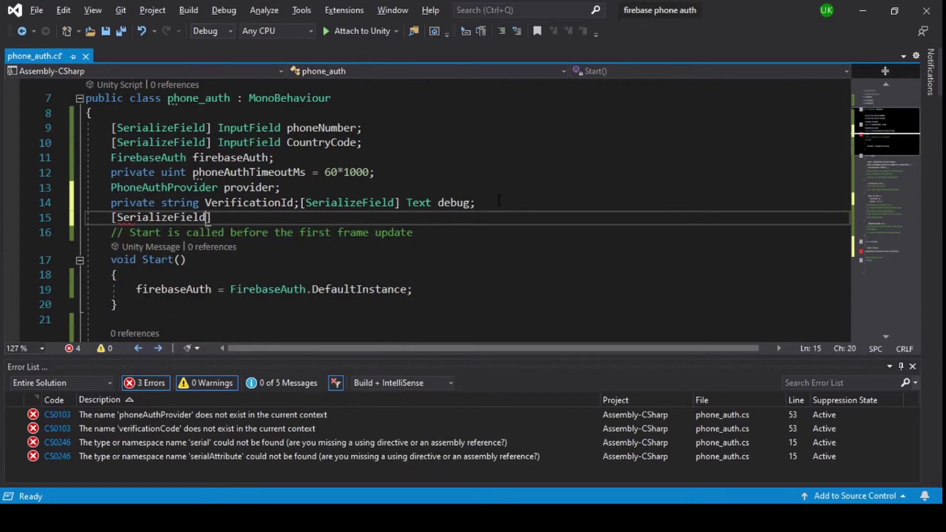
{"action": "key", "text": "End"}
{"action": "type", "text": "inpu"}
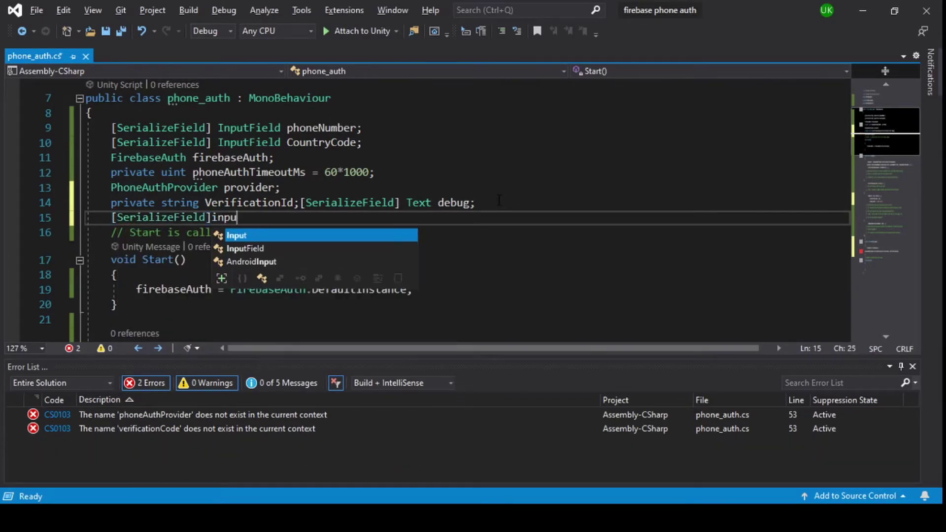
{"action": "key", "text": "Down"}
{"action": "key", "text": "Tab"}
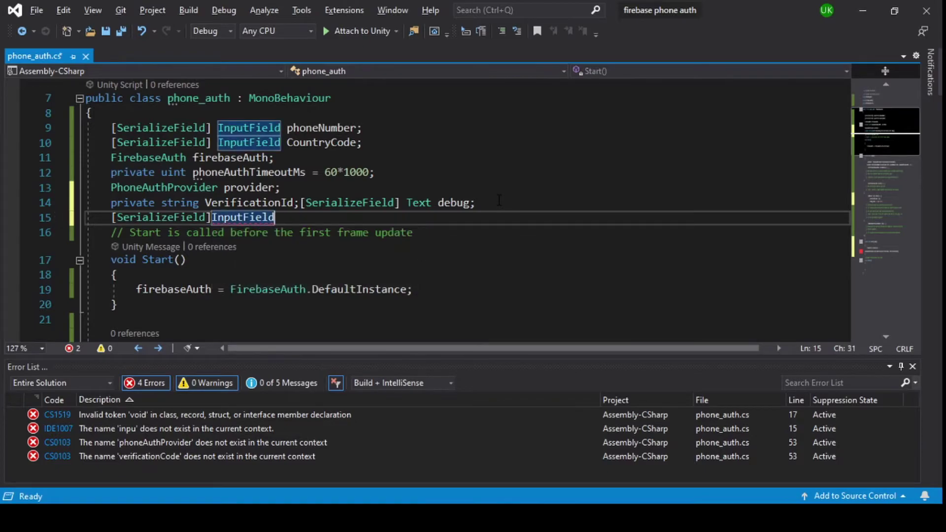
{"action": "type", "text": "ot"}
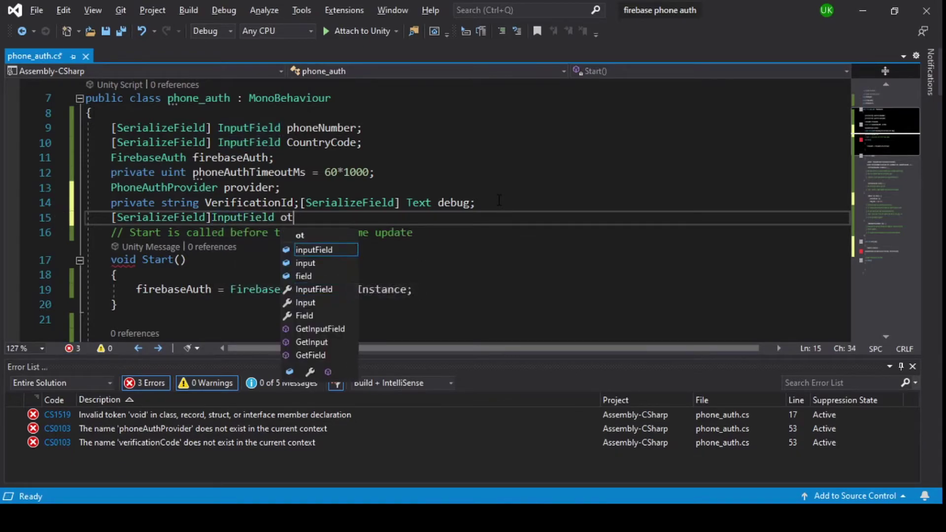
{"action": "type", "text": "p;"}
Pass otp.text as the verification code and call GetCredential on provider.
{"action": "scroll", "coordinate": [499, 200], "scroll_direction": "down", "scroll_amount": 2}
{"action": "scroll", "coordinate": [499, 200], "scroll_direction": "down", "scroll_amount": 4}
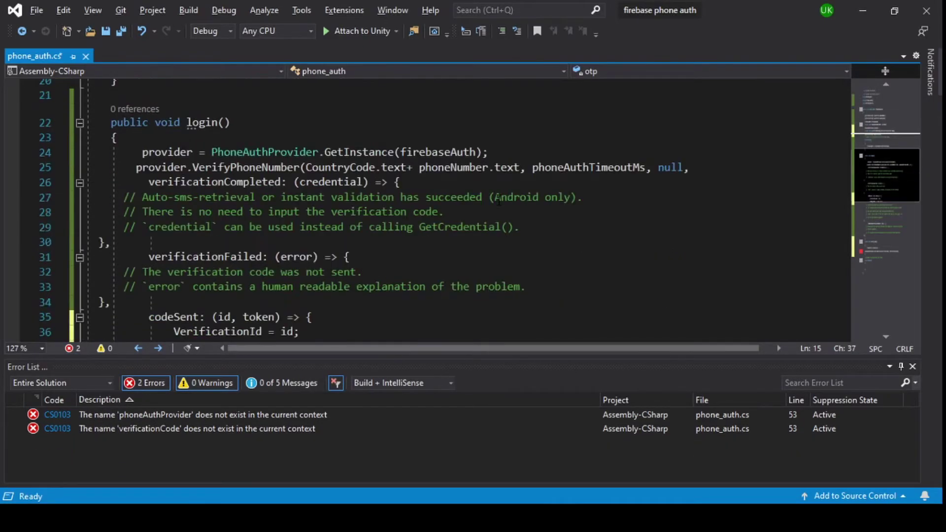
{"action": "scroll", "coordinate": [495, 200], "scroll_direction": "down", "scroll_amount": 7}
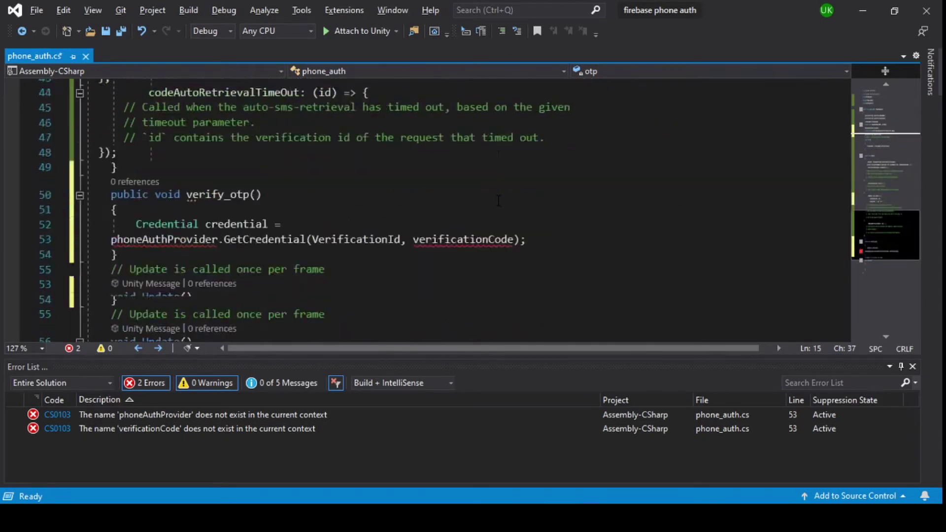
{"action": "double_click", "coordinate": [463, 240]}
{"action": "type", "text": "otp"}
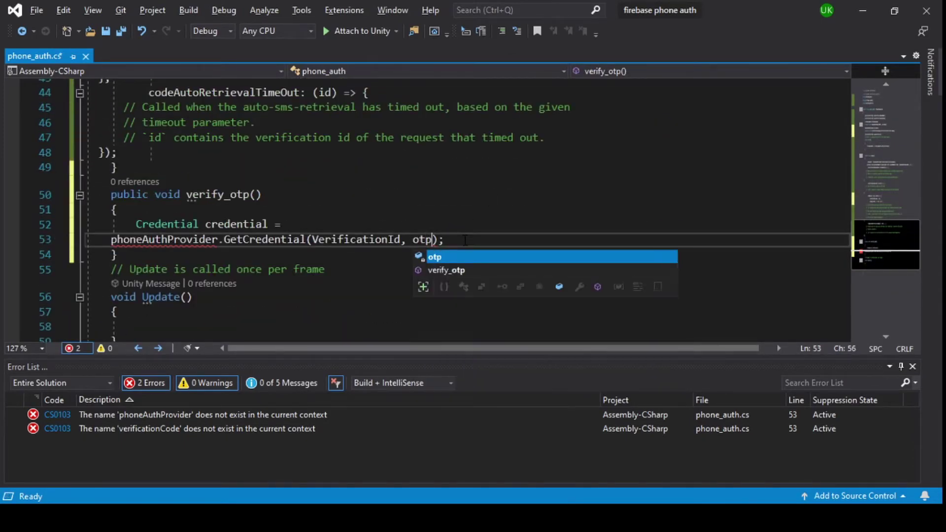
{"action": "type", "text": ".text"}
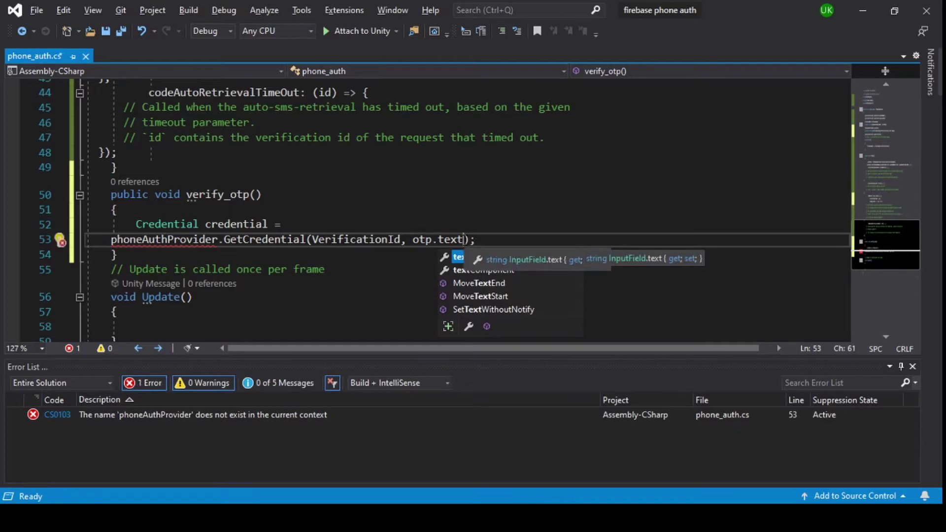
{"action": "key", "text": "Escape"}
{"action": "left_click", "coordinate": [239, 212]}
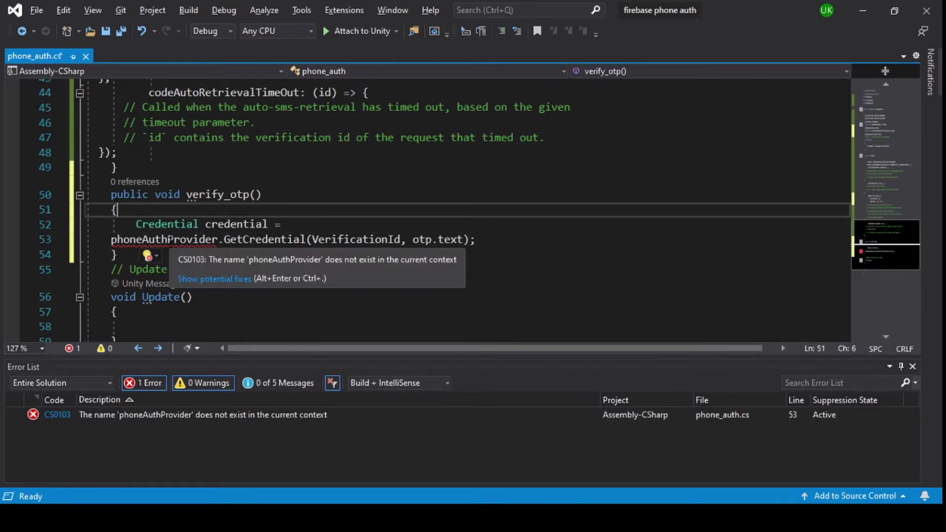
{"action": "double_click", "coordinate": [170, 246]}
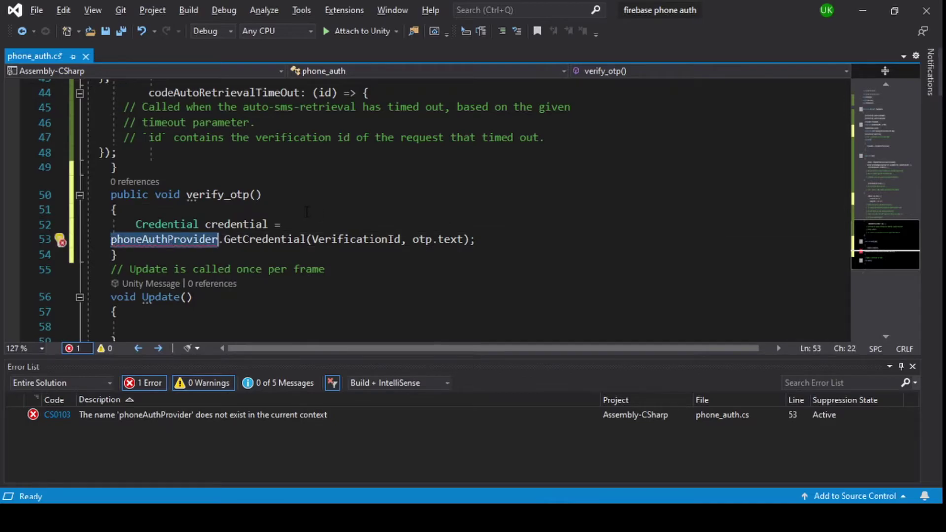
{"action": "type", "text": "provide"}
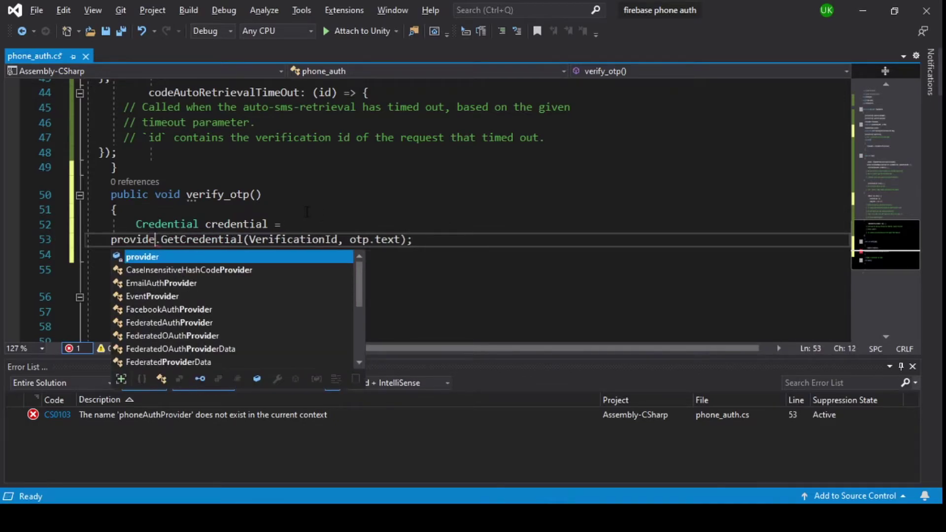
{"action": "key", "text": "Tab"}
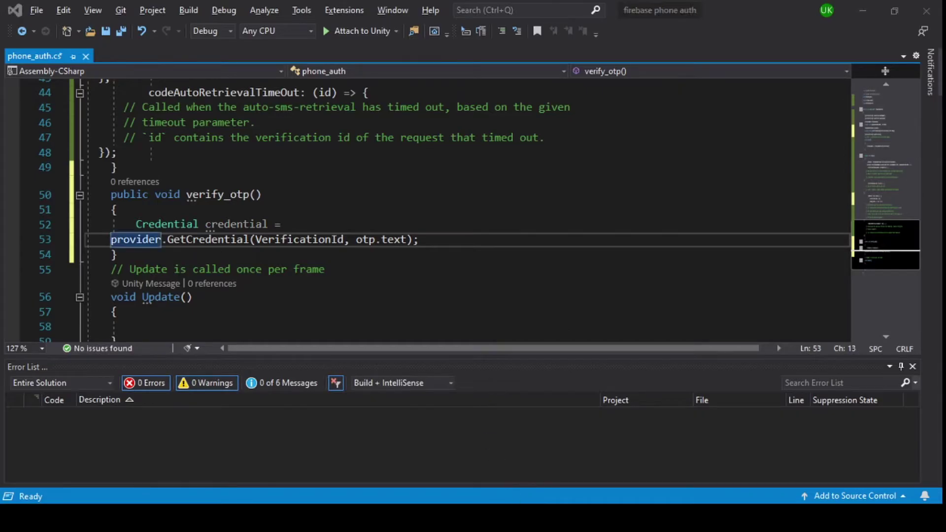
Copy the SignInWithCredentialAsync code sample from the Firebase docs.
{"action": "key", "text": "alt+Tab"}
{"action": "scroll", "coordinate": [325, 268], "scroll_direction": "down", "scroll_amount": 3}
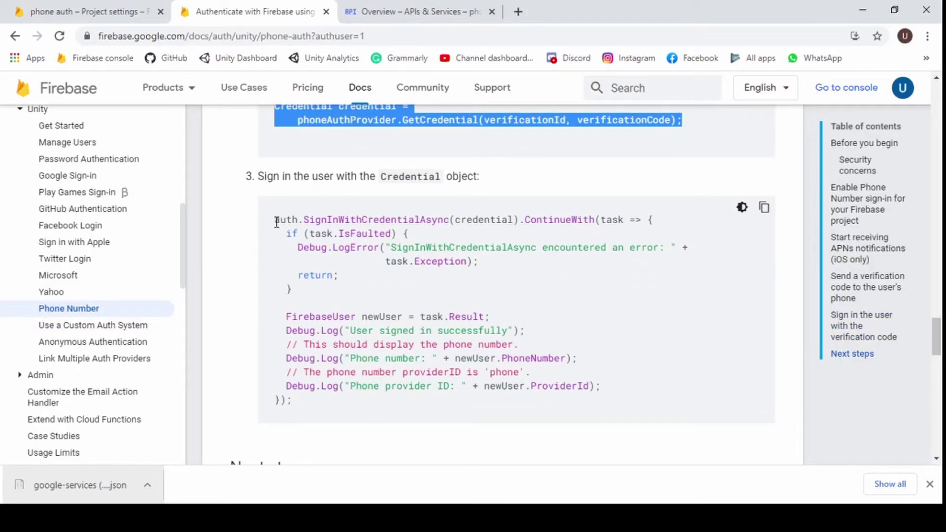
{"action": "left_click_drag", "start_coordinate": [275, 219], "coordinate": [376, 407]}
{"action": "key", "text": "ctrl+c"}
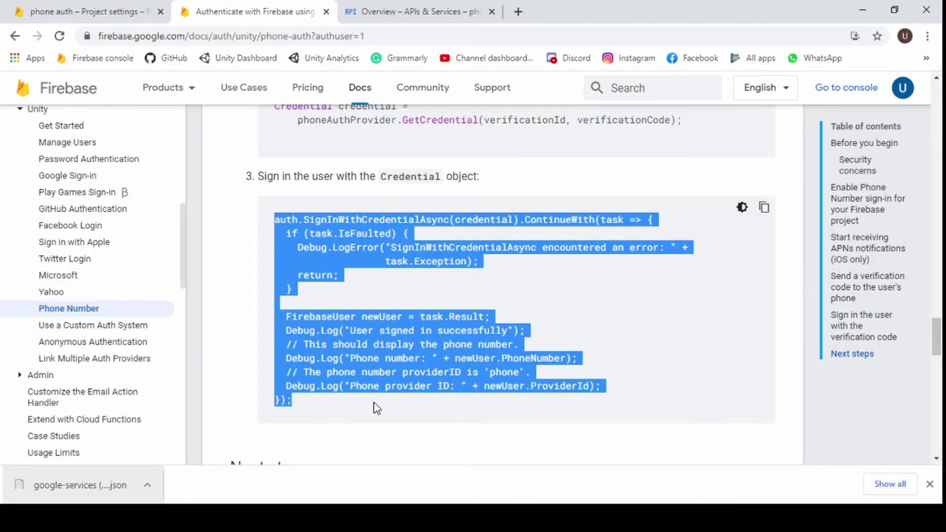
{"action": "key", "text": "alt+Tab"}
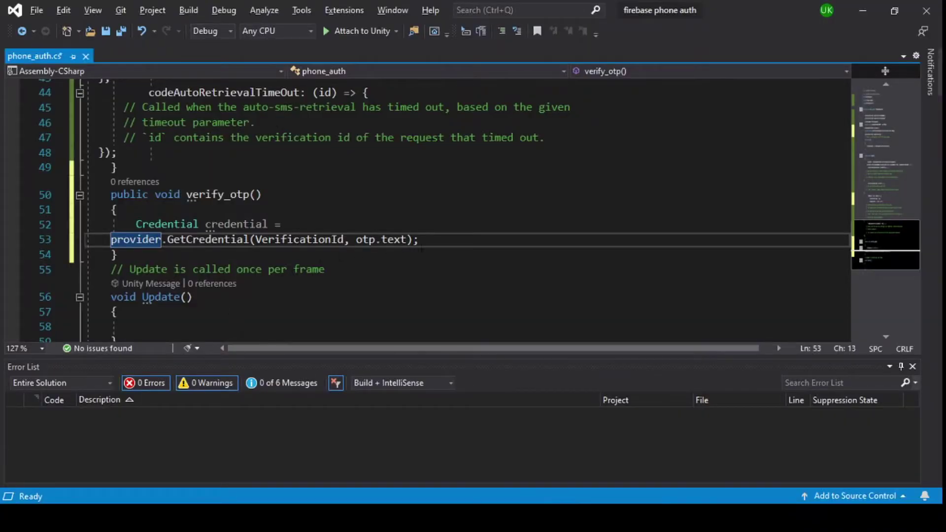
Paste the SignInWithCredentialAsync sign-in code below line 53 and send its error message to debug.text.
{"action": "left_click", "coordinate": [420, 246]}
{"action": "key", "text": "Return"}
{"action": "key", "text": "ctrl+v"}
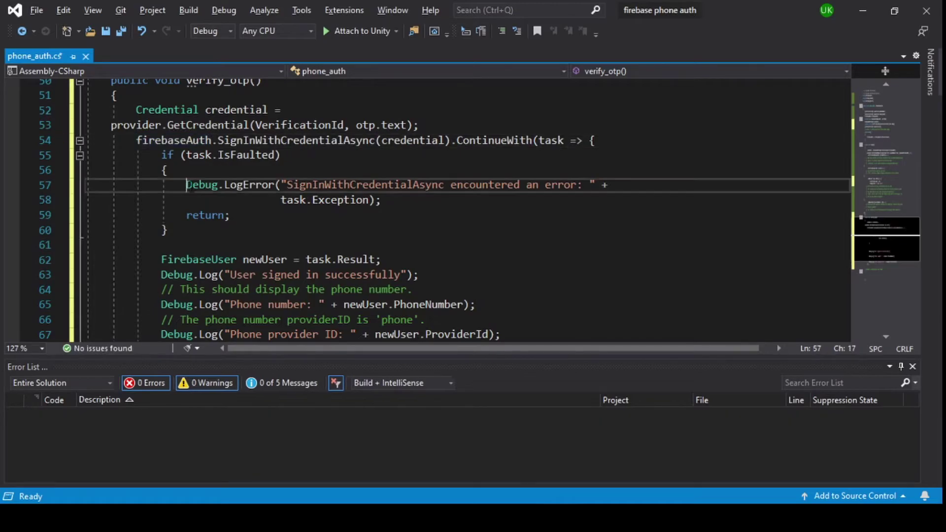
{"action": "double_click", "coordinate": [266, 186]}
{"action": "type", "text": "de"}
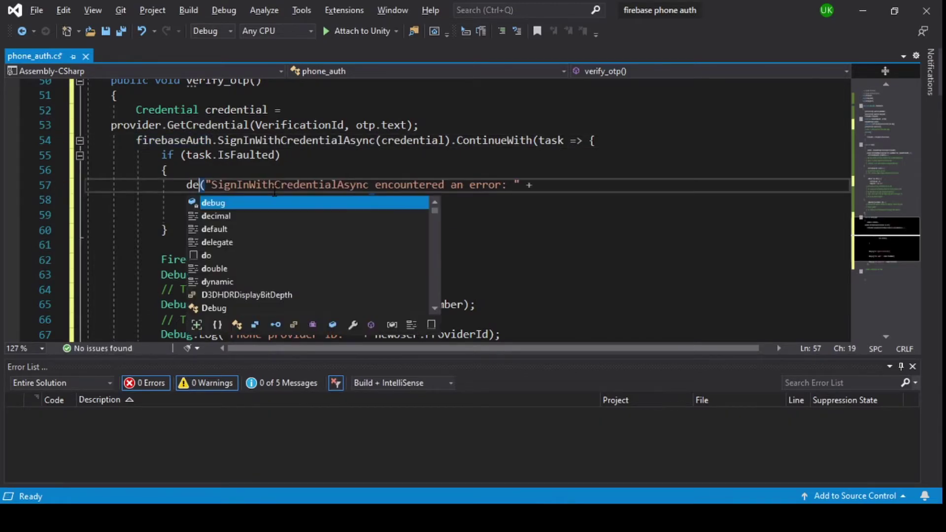
{"action": "type", "text": "bug.text"}
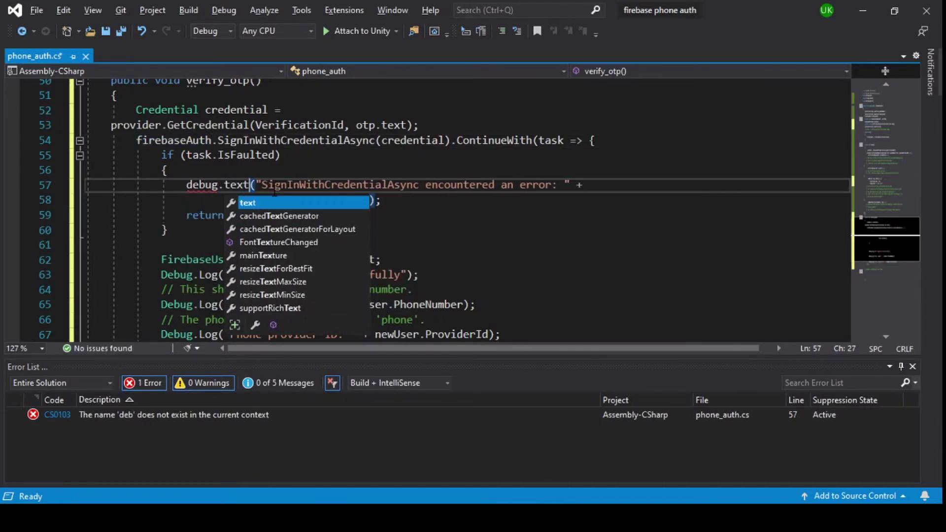
{"action": "type", "text": " ="}
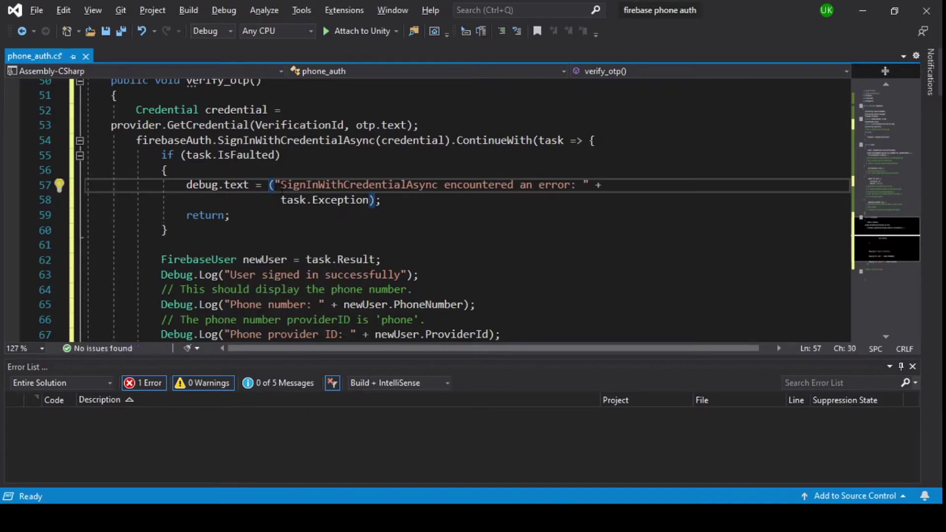
Replace the Debug.Log calls on lines 63, 65 and 67 with debug.text assignments.
{"action": "scroll", "coordinate": [274, 193], "scroll_direction": "down", "scroll_amount": 1}
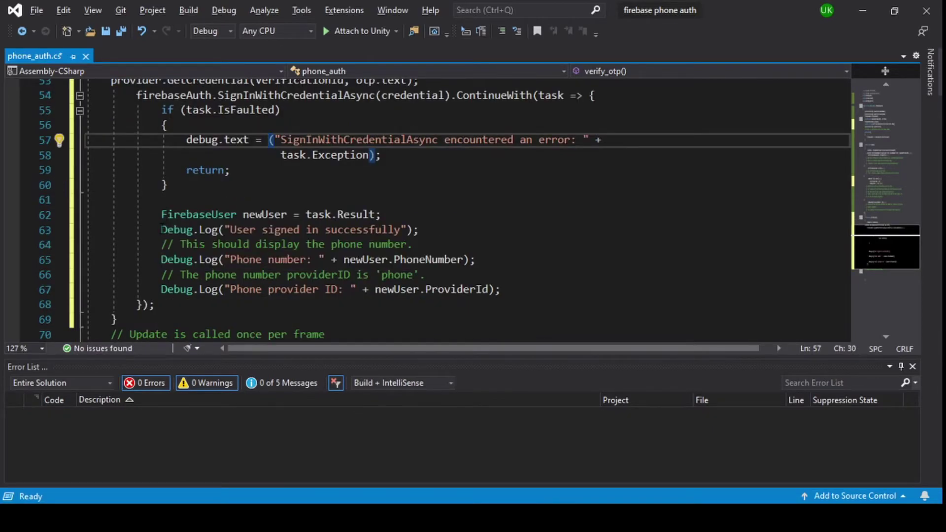
{"action": "left_click_drag", "start_coordinate": [162, 230], "coordinate": [220, 230]}
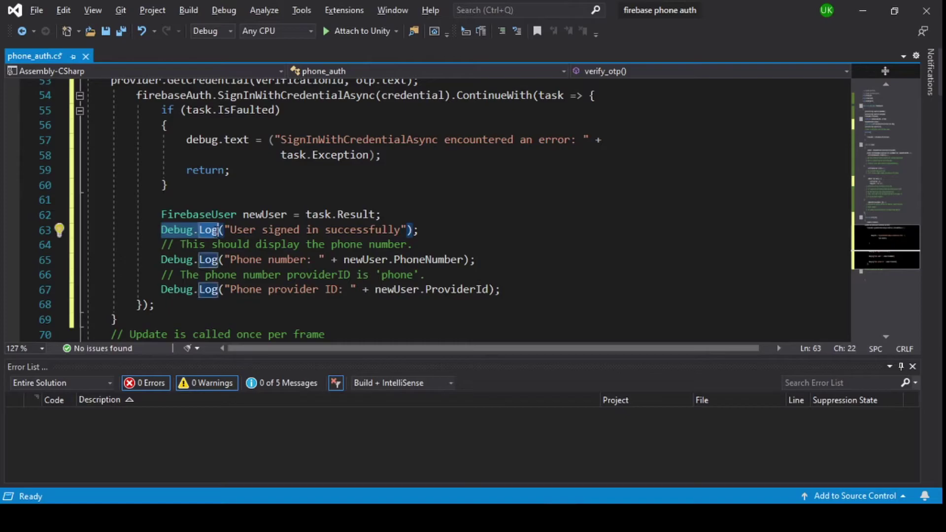
{"action": "type", "text": "deb"}
{"action": "key", "text": "Tab"}
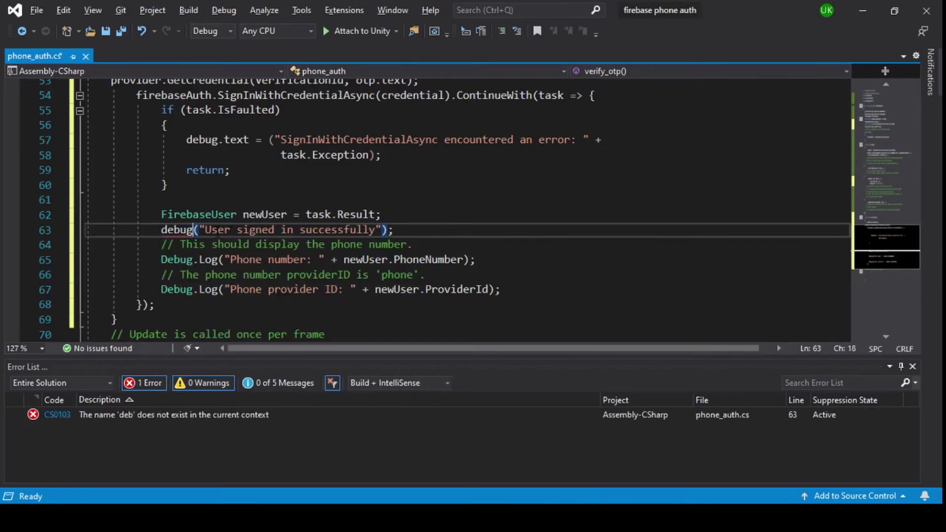
{"action": "type", "text": ".text="}
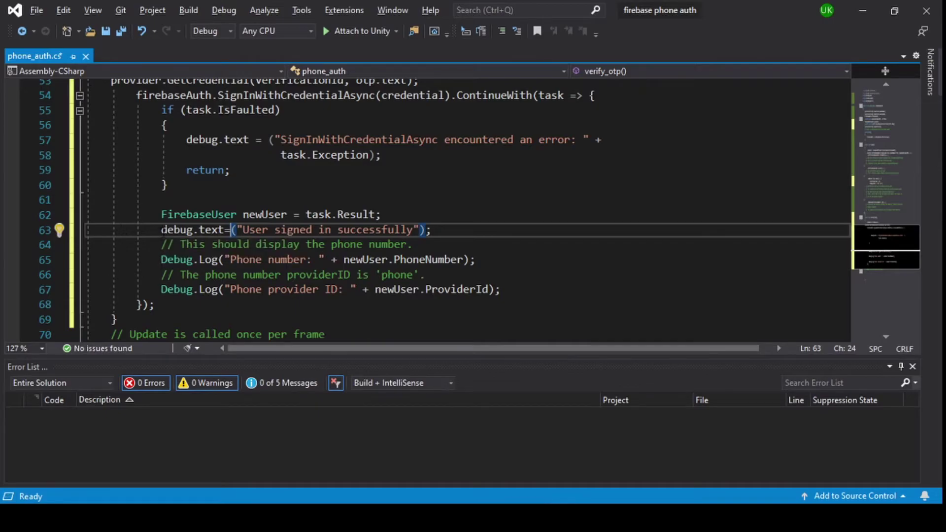
{"action": "left_click_drag", "start_coordinate": [161, 230], "coordinate": [230, 229]}
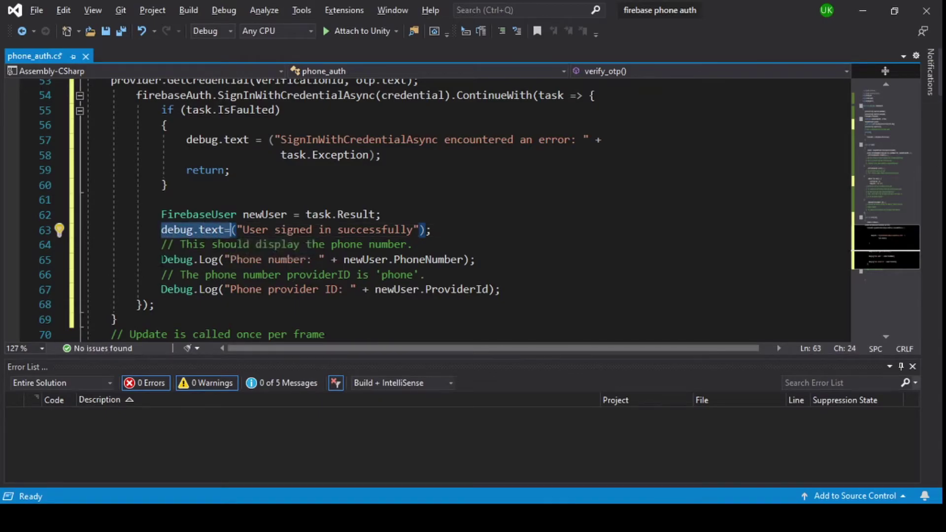
{"action": "key", "text": "ctrl+c"}
{"action": "left_click_drag", "start_coordinate": [161, 260], "coordinate": [225, 260]}
{"action": "key", "text": "ctrl+v"}
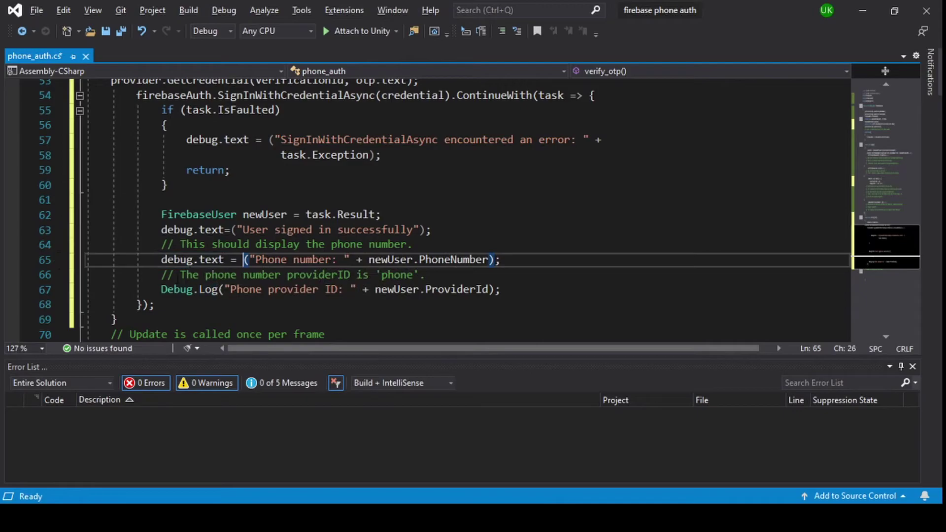
{"action": "left_click_drag", "start_coordinate": [161, 290], "coordinate": [219, 289]}
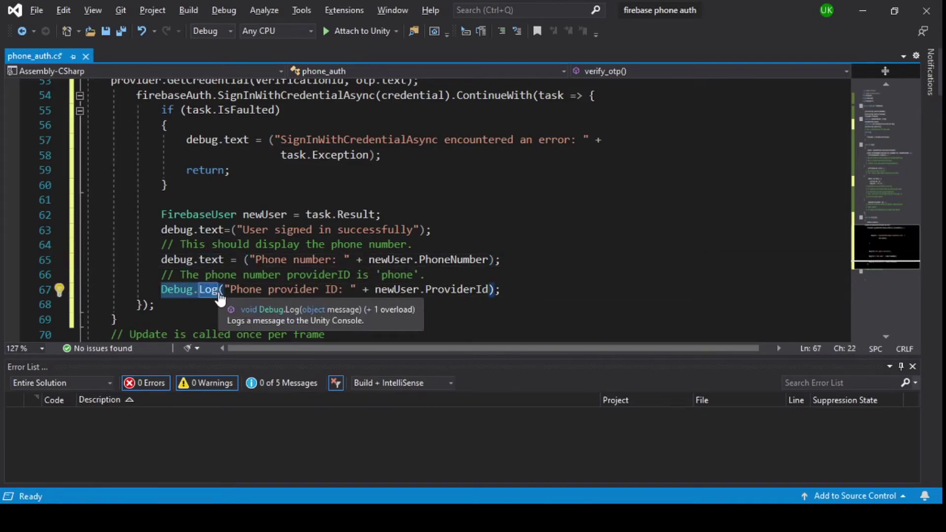
{"action": "key", "text": "ctrl+v"}
Save the script with Ctrl+S and scroll back up through verify_otp.
{"action": "key", "text": "ctrl+s"}
{"action": "scroll", "coordinate": [221, 291], "scroll_direction": "up", "scroll_amount": 4}
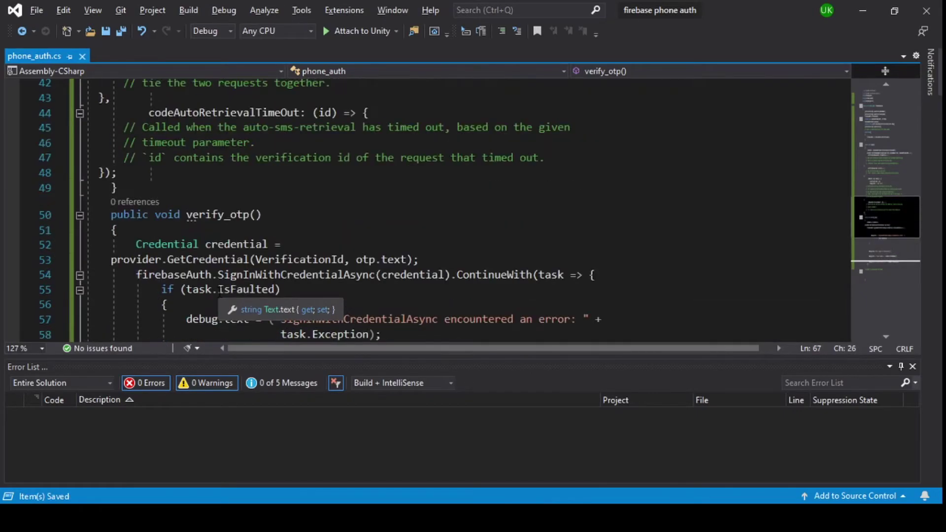
{"action": "scroll", "coordinate": [221, 291], "scroll_direction": "up", "scroll_amount": 4}
{"action": "scroll", "coordinate": [220, 292], "scroll_direction": "up", "scroll_amount": 4}
{"action": "scroll", "coordinate": [220, 291], "scroll_direction": "up", "scroll_amount": 3}
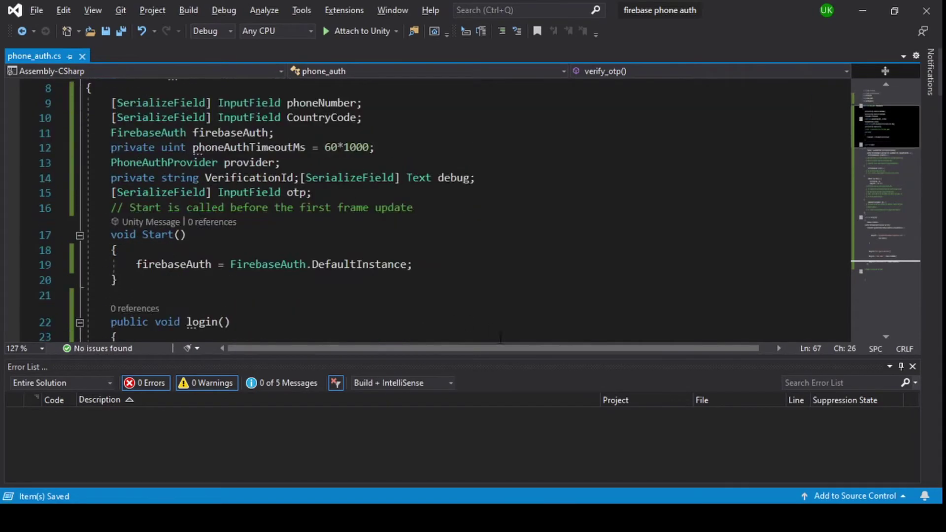
Back in Unity, add a UI Canvas to the scene from the Hierarchy.
{"action": "left_click", "coordinate": [507, 458]}
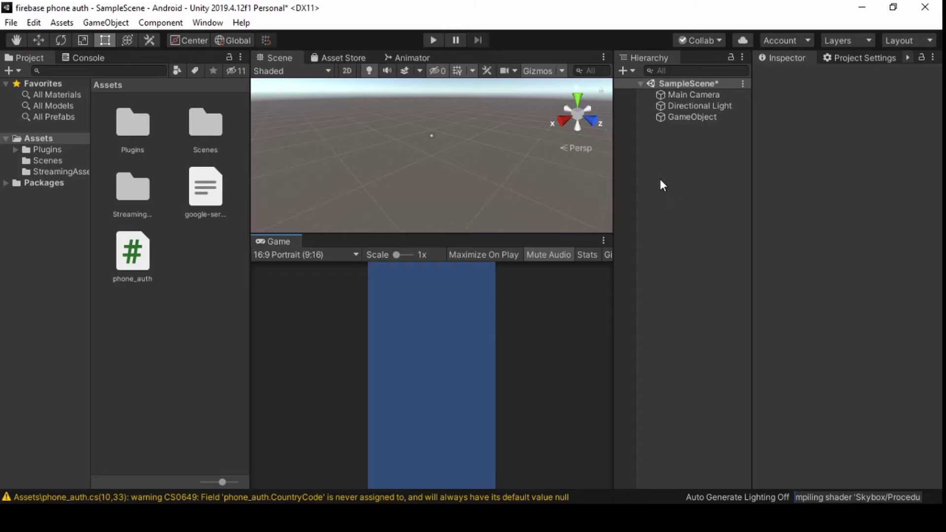
{"action": "right_click", "coordinate": [661, 137]}
{"action": "mouse_move", "coordinate": [741, 374]}
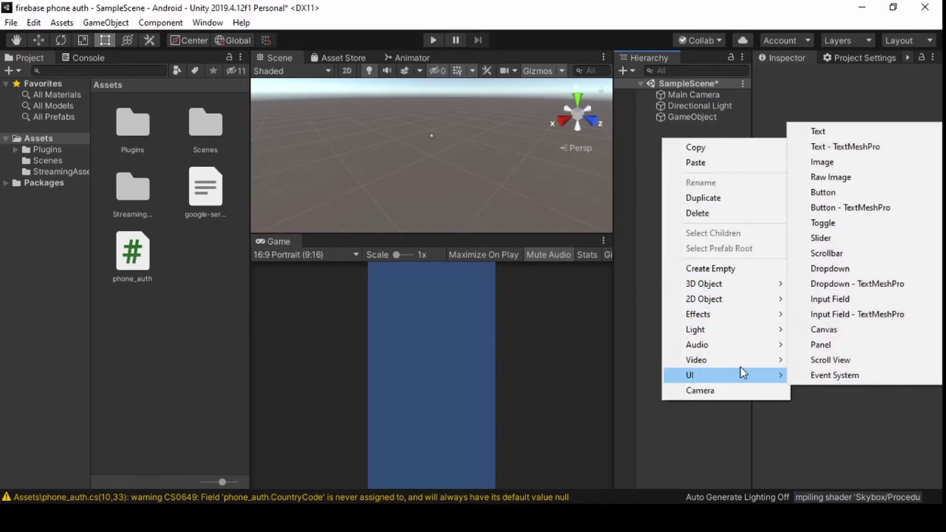
{"action": "left_click", "coordinate": [830, 329]}
Set the Canvas Scaler to Scale With Screen Size with reference width 1080.
{"action": "left_click", "coordinate": [870, 369]}
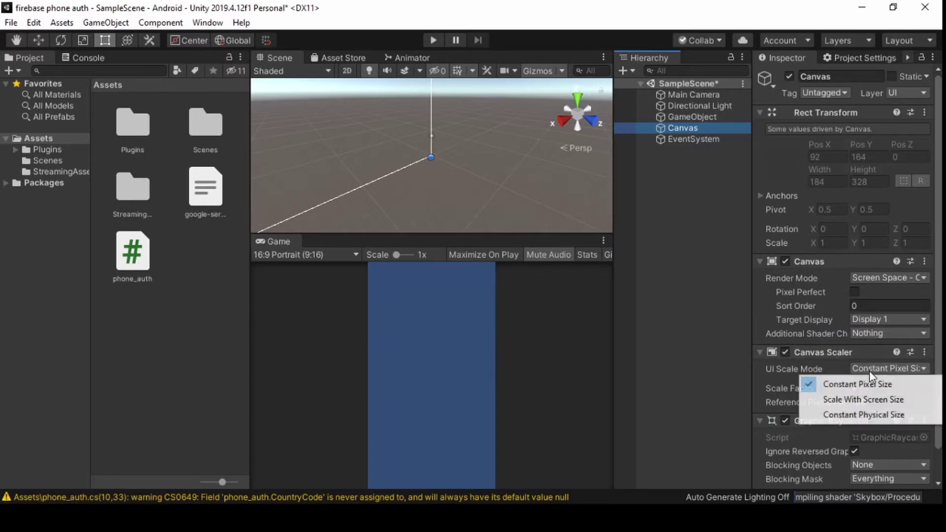
{"action": "left_click", "coordinate": [865, 399]}
{"action": "left_click", "coordinate": [810, 401]}
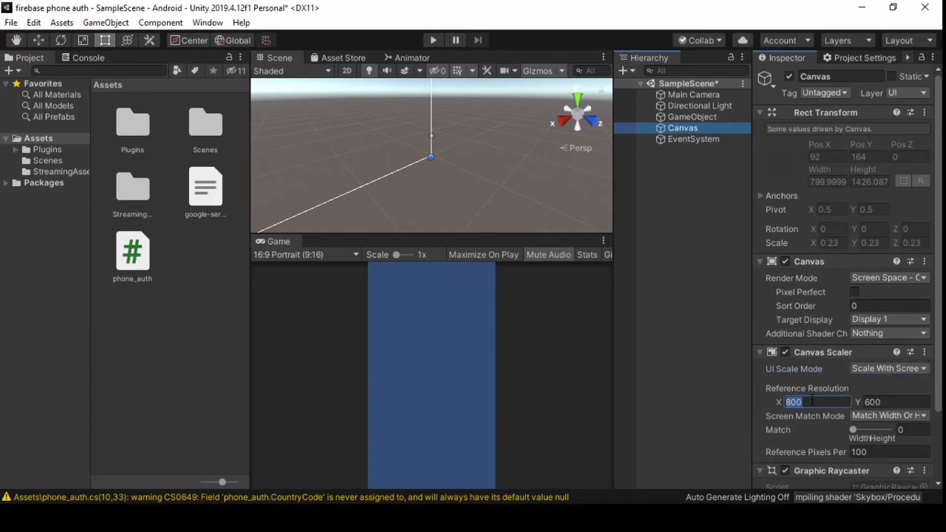
{"action": "type", "text": "1080"}
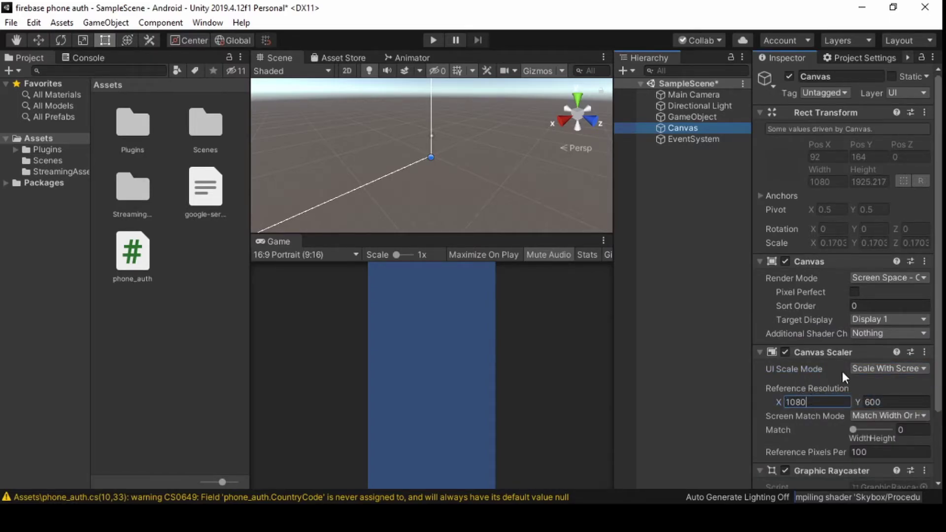
{"action": "left_click", "coordinate": [898, 401]}
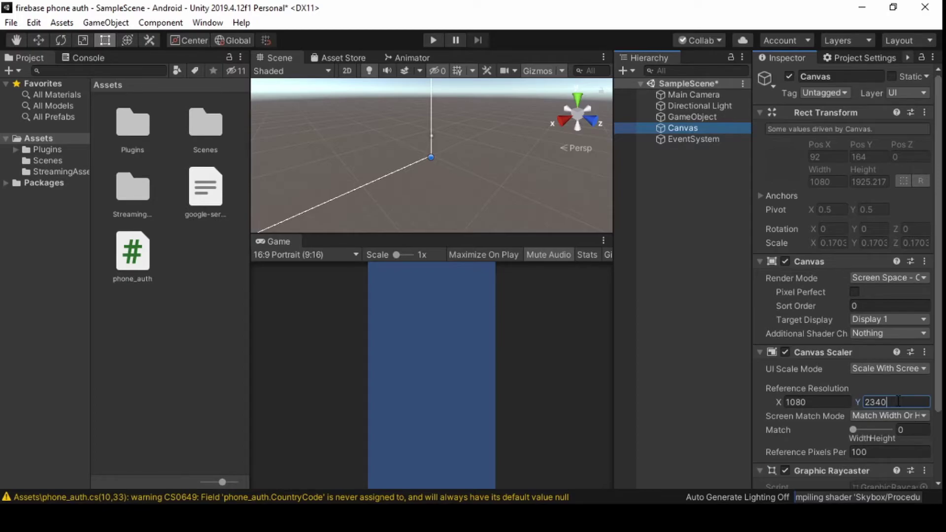
Add an Input Field under the Canvas and frame it in the 2D Scene view.
{"action": "right_click", "coordinate": [689, 119]}
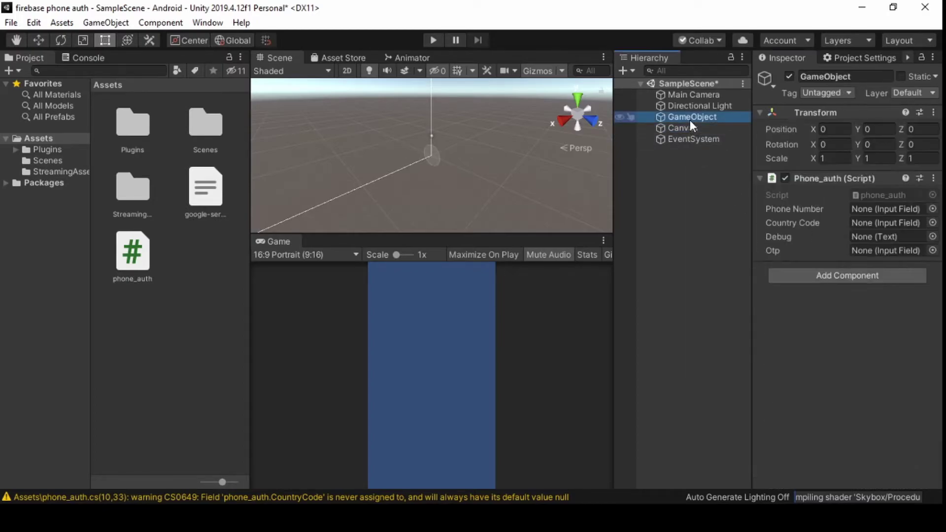
{"action": "right_click", "coordinate": [683, 128]}
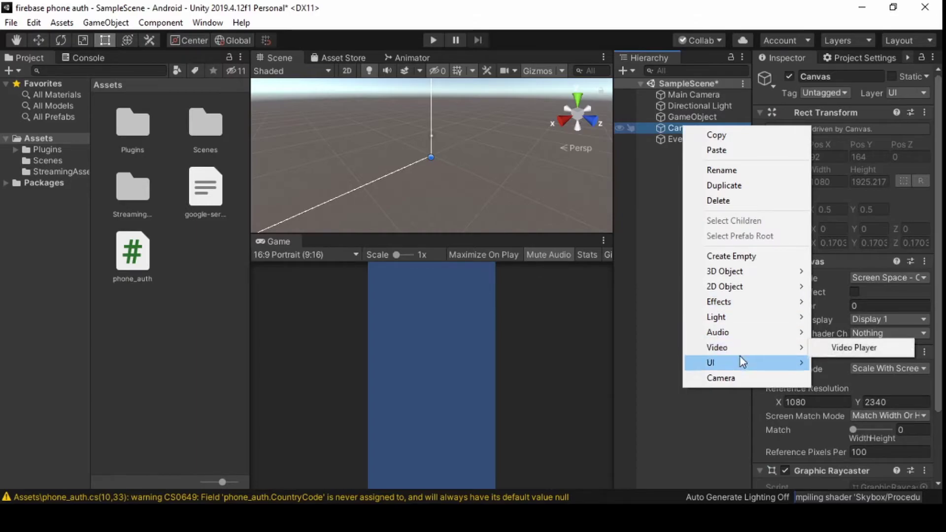
{"action": "mouse_move", "coordinate": [739, 363]}
{"action": "left_click", "coordinate": [586, 288]}
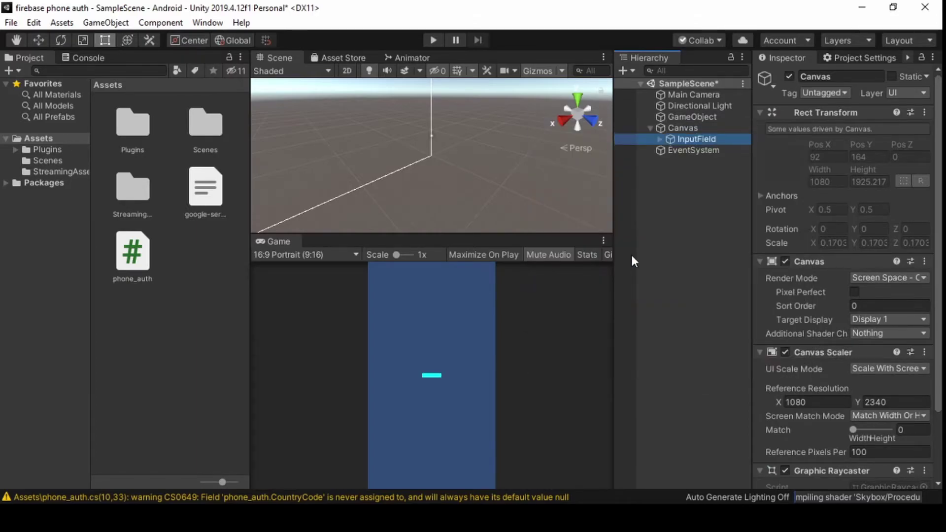
{"action": "double_click", "coordinate": [686, 138]}
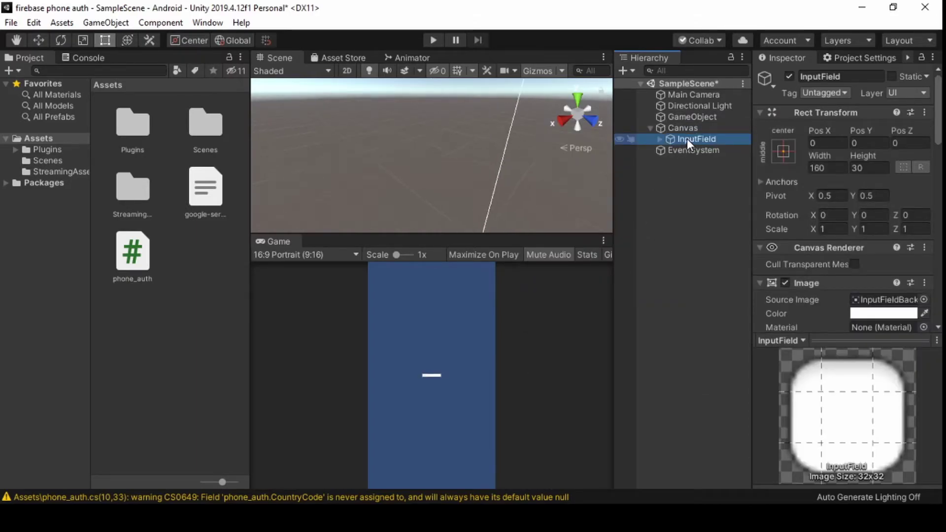
{"action": "left_click", "coordinate": [347, 71]}
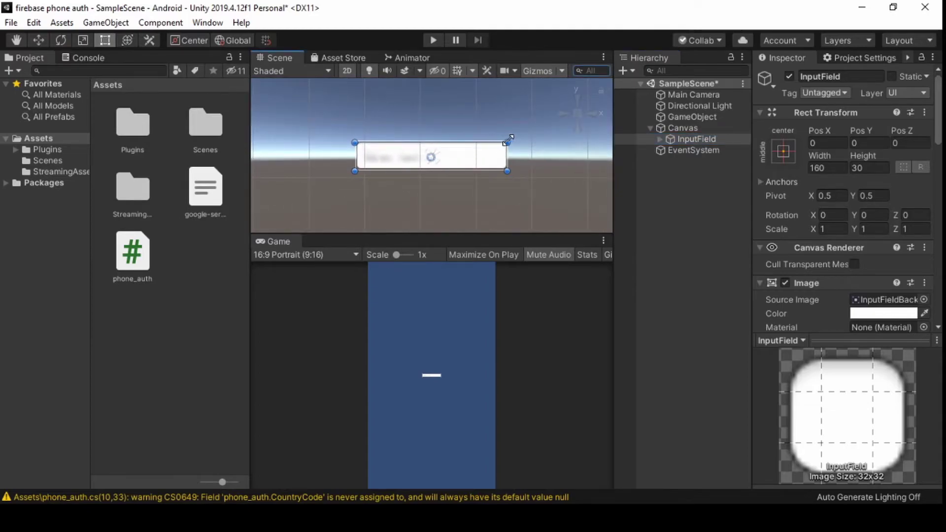
Resize the input field to about 621 × 192 and move it to roughly X -12, Y 129.
{"action": "left_click_drag", "start_coordinate": [507, 142], "coordinate": [590, 112], "text": "alt"}
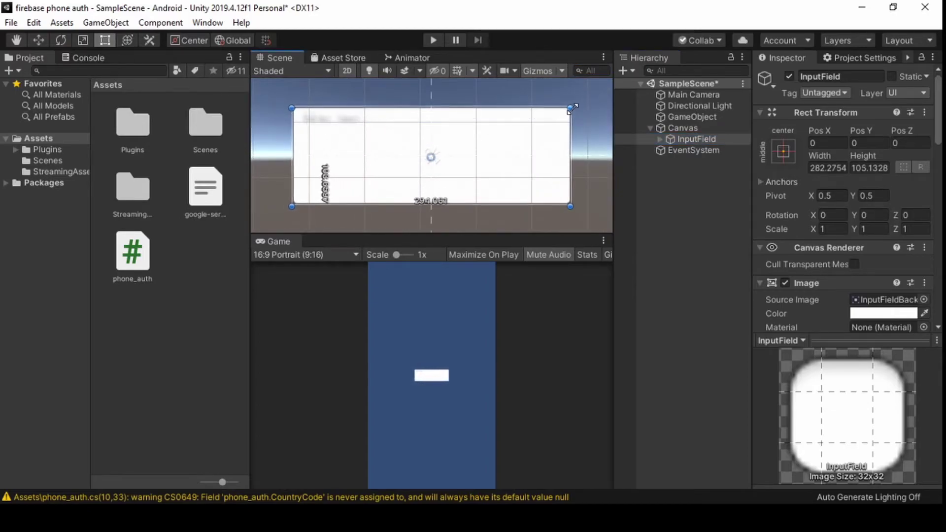
{"action": "scroll", "coordinate": [545, 145], "scroll_direction": "down", "scroll_amount": 2}
{"action": "mouse_move", "coordinate": [490, 133]}
{"action": "left_mouse_down"}
{"action": "mouse_move", "coordinate": [487, 155]}
{"action": "mouse_move", "coordinate": [535, 135]}
{"action": "left_mouse_up"}
{"action": "scroll", "coordinate": [506, 187], "scroll_direction": "down", "scroll_amount": 2}
{"action": "scroll", "coordinate": [506, 186], "scroll_direction": "down", "scroll_amount": 1}
{"action": "scroll", "coordinate": [523, 137], "scroll_direction": "down", "scroll_amount": 1}
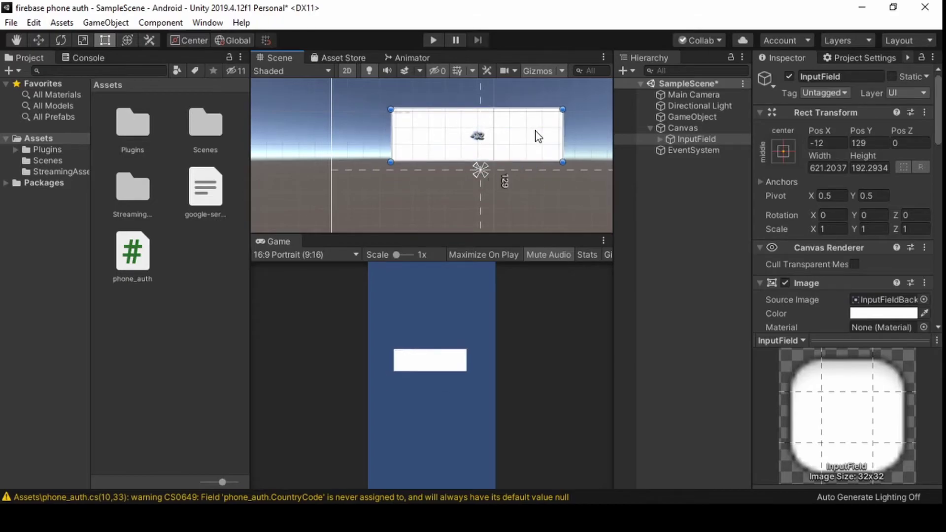
Change the InputField's Placeholder text to 'enter numb' at font size 105.
{"action": "left_click", "coordinate": [660, 139]}
{"action": "left_click", "coordinate": [688, 161]}
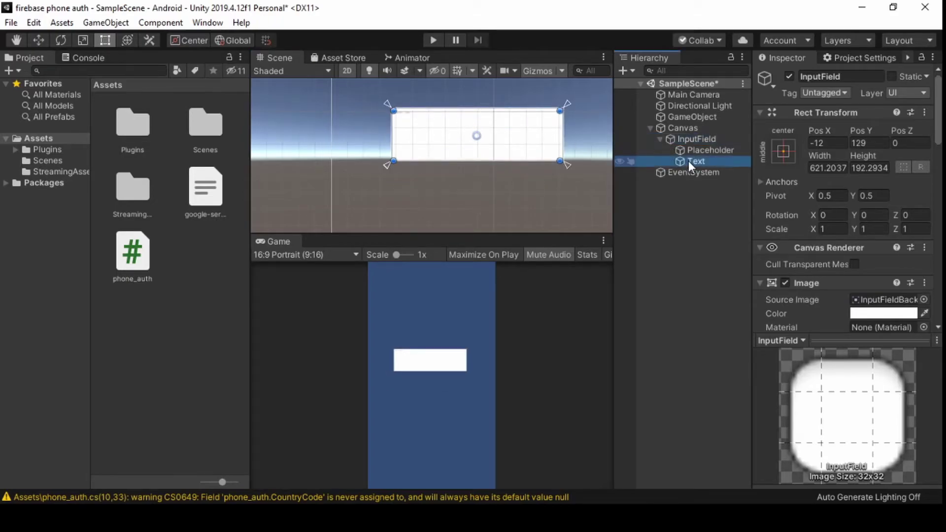
{"action": "left_click", "coordinate": [783, 320]}
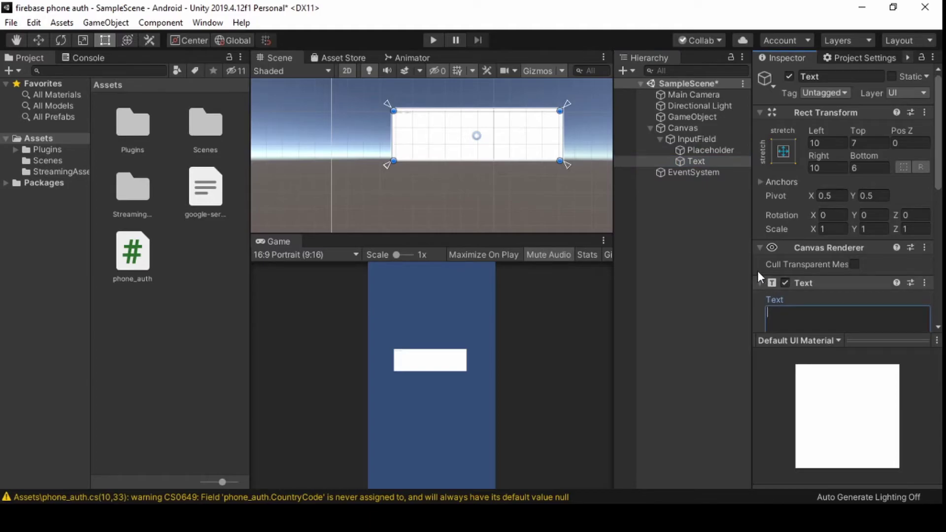
{"action": "left_click", "coordinate": [695, 149]}
{"action": "scroll", "coordinate": [790, 244], "scroll_direction": "down", "scroll_amount": 5}
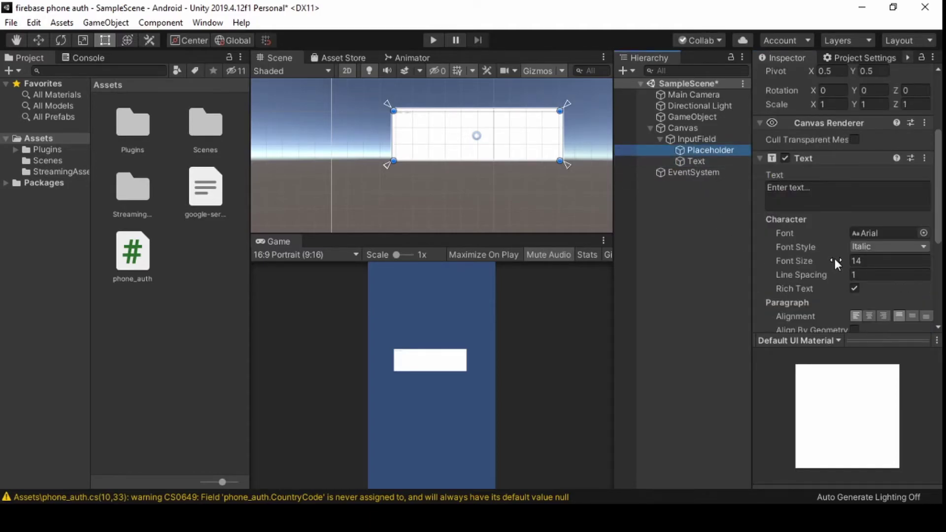
{"action": "left_click_drag", "start_coordinate": [835, 259], "coordinate": [903, 255]}
{"action": "left_click", "coordinate": [844, 196]}
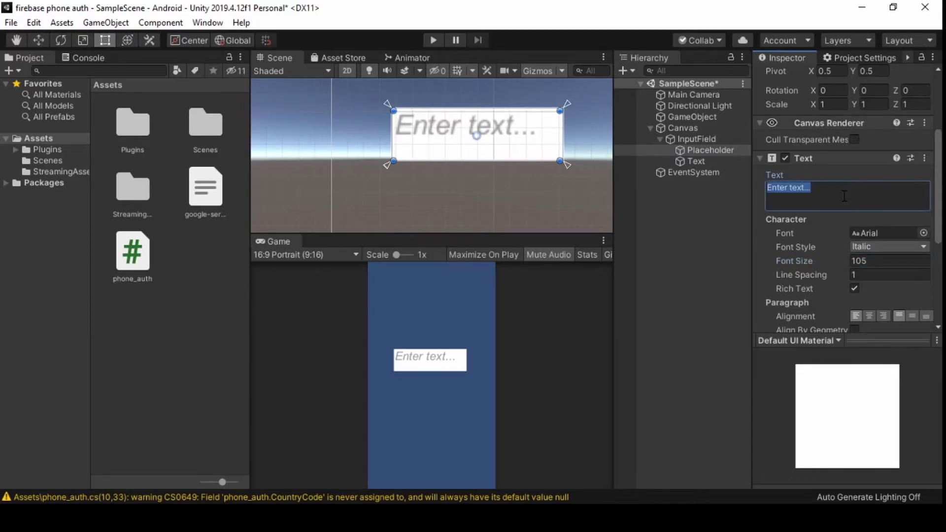
{"action": "type", "text": "enter n"}
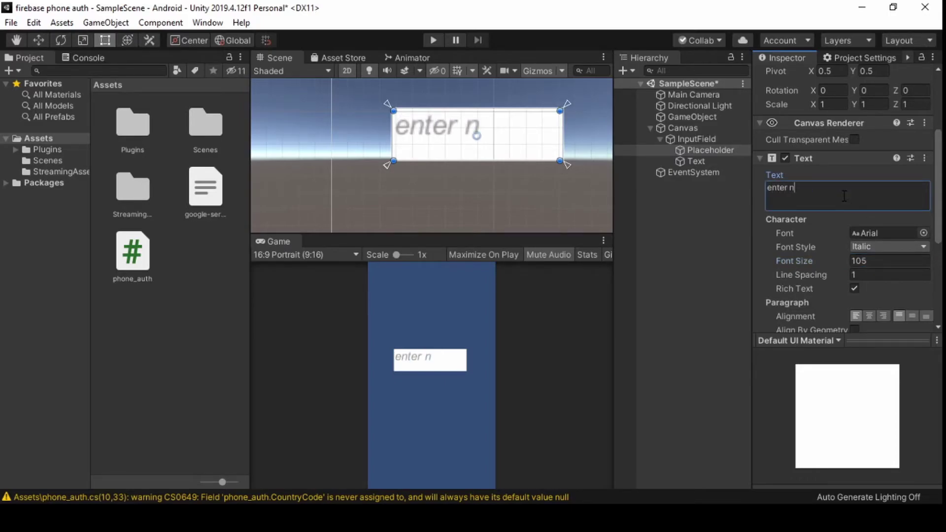
{"action": "type", "text": "umb"}
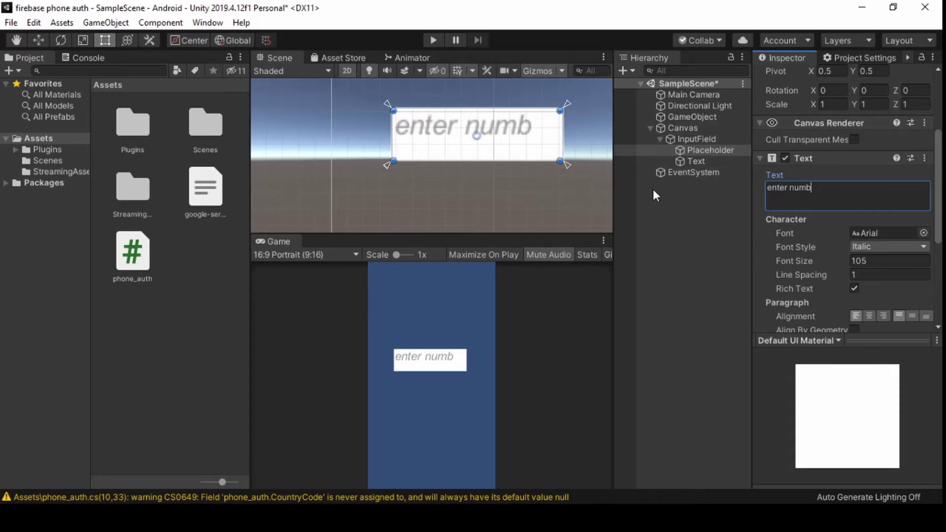
{"action": "left_click", "coordinate": [658, 136]}
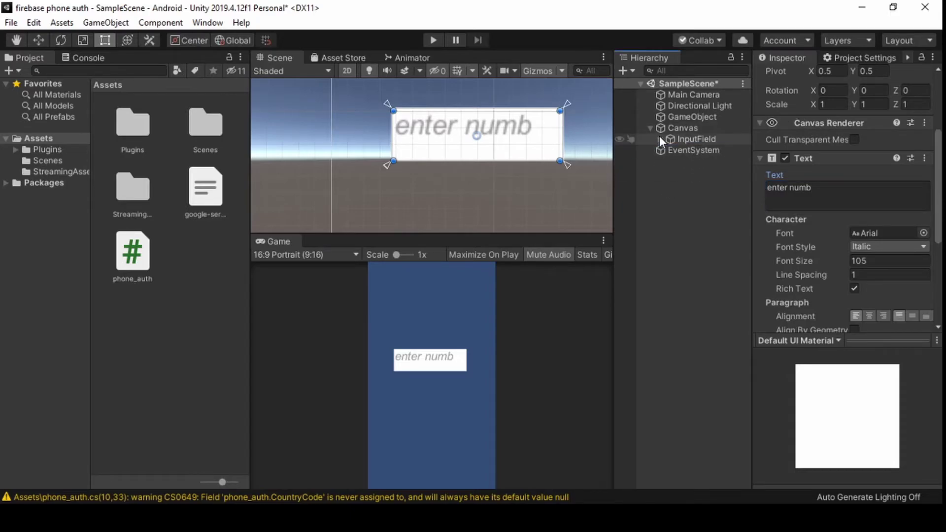
{"action": "left_click", "coordinate": [683, 128]}
{"action": "left_click", "coordinate": [689, 138]}
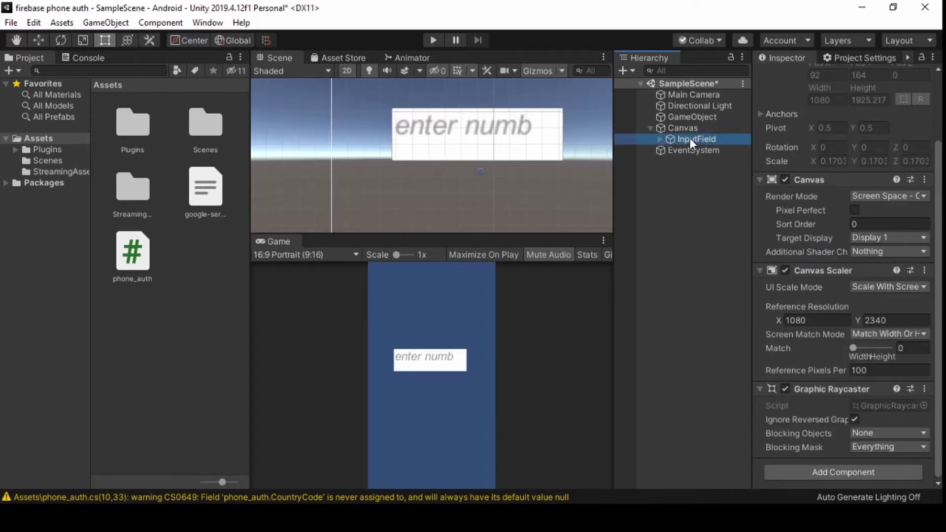
Duplicate the input field, place the copy left of the original, and narrow it to about 242 wide.
{"action": "key", "text": "ctrl+d"}
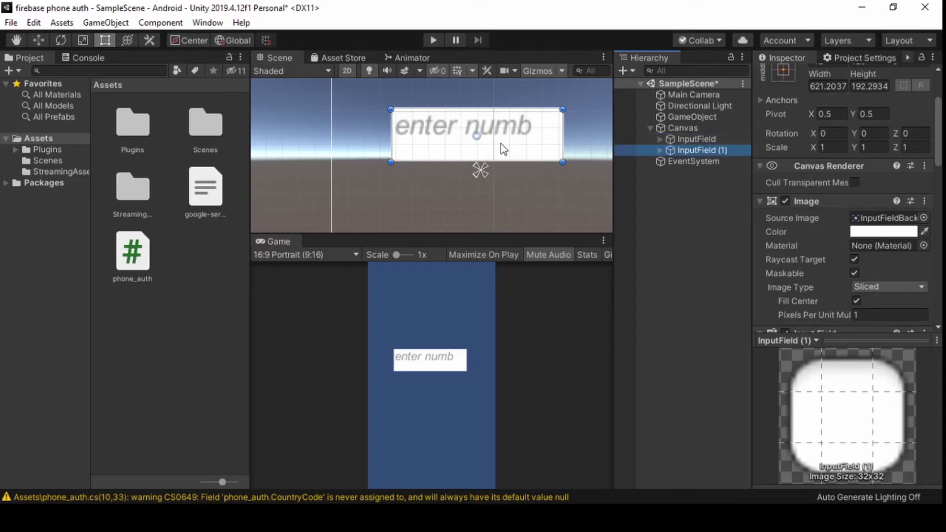
{"action": "mouse_move", "coordinate": [480, 170]}
{"action": "left_mouse_down"}
{"action": "mouse_move", "coordinate": [419, 168]}
{"action": "mouse_move", "coordinate": [484, 203]}
{"action": "left_mouse_up"}
{"action": "left_click", "coordinate": [567, 135]}
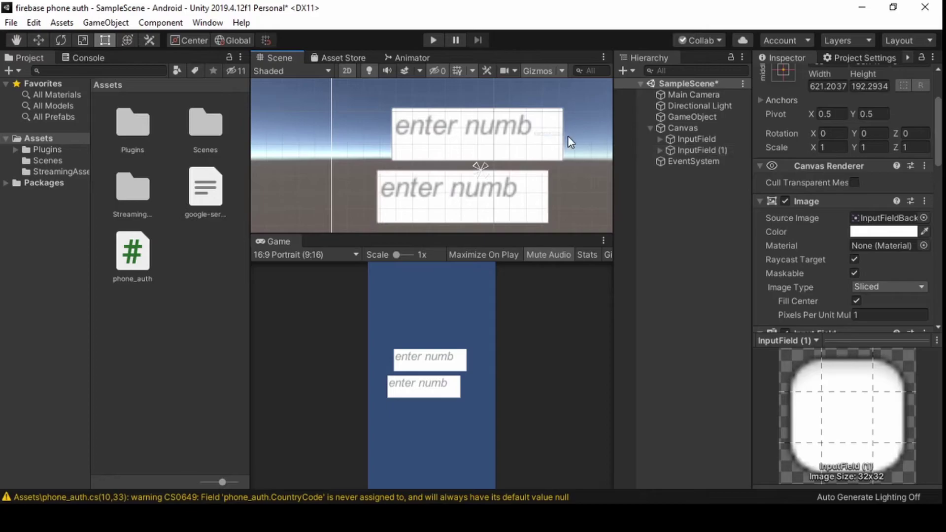
{"action": "left_click", "coordinate": [507, 141]}
{"action": "left_click_drag", "start_coordinate": [506, 141], "coordinate": [558, 139]}
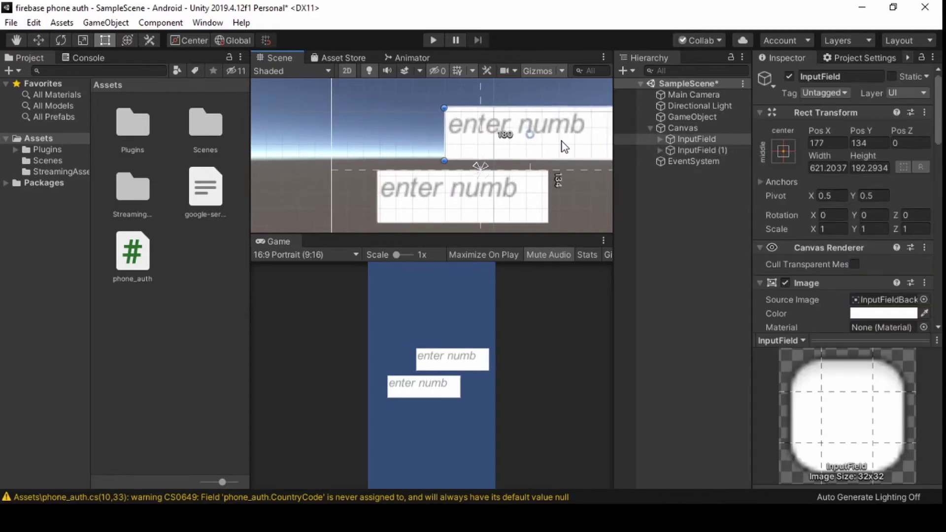
{"action": "left_click", "coordinate": [544, 204]}
{"action": "mouse_move", "coordinate": [543, 199]}
{"action": "left_mouse_down"}
{"action": "mouse_move", "coordinate": [442, 200]}
{"action": "mouse_move", "coordinate": [398, 146]}
{"action": "left_mouse_up"}
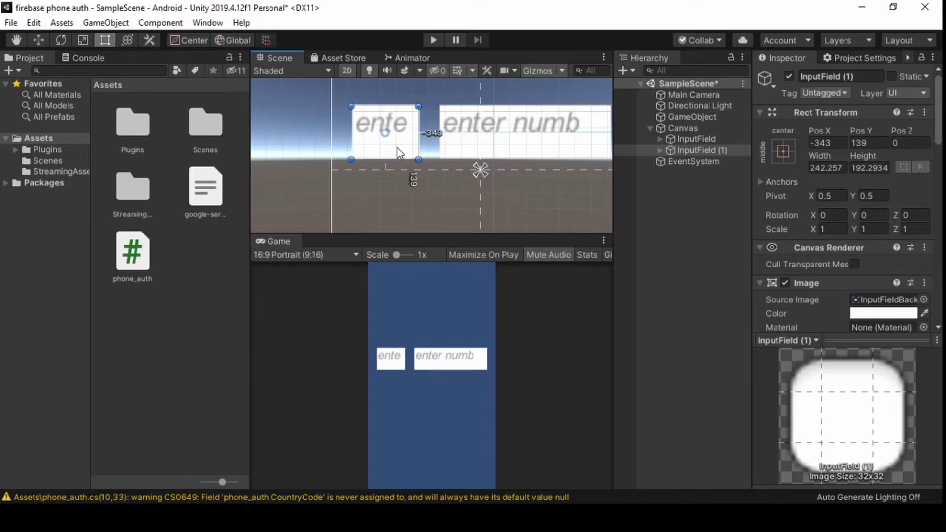
Change the copy's placeholder text to 'code'.
{"action": "left_click", "coordinate": [660, 150]}
{"action": "left_click", "coordinate": [687, 163]}
{"action": "scroll", "coordinate": [826, 296], "scroll_direction": "down", "scroll_amount": 4}
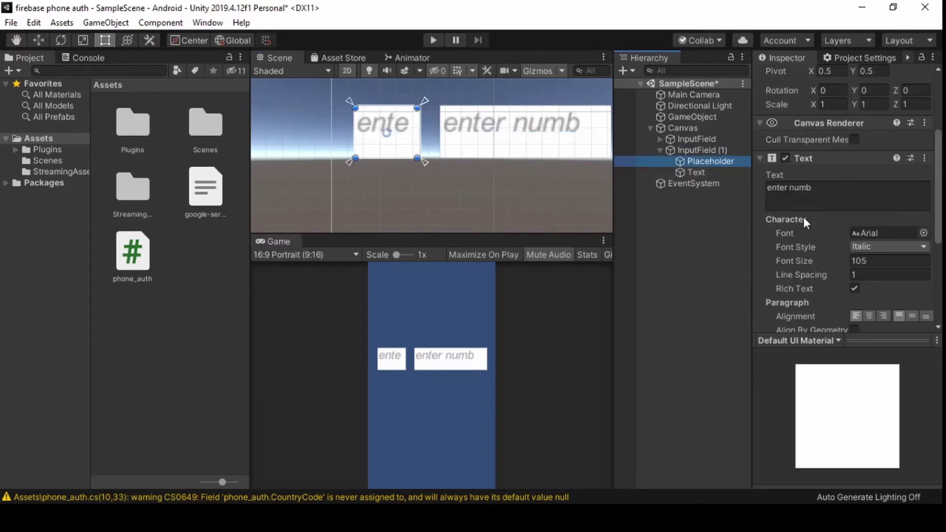
{"action": "left_click", "coordinate": [802, 195]}
{"action": "type", "text": "cod"}
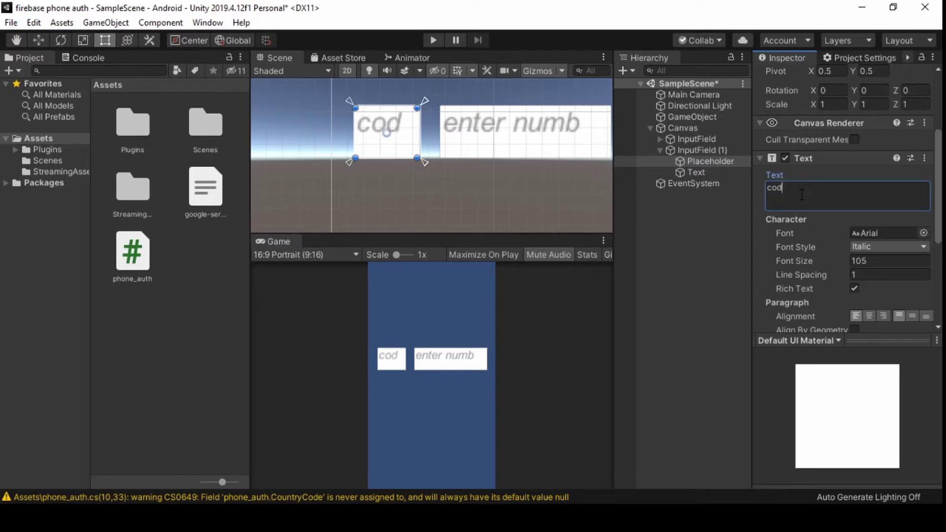
{"action": "type", "text": "e"}
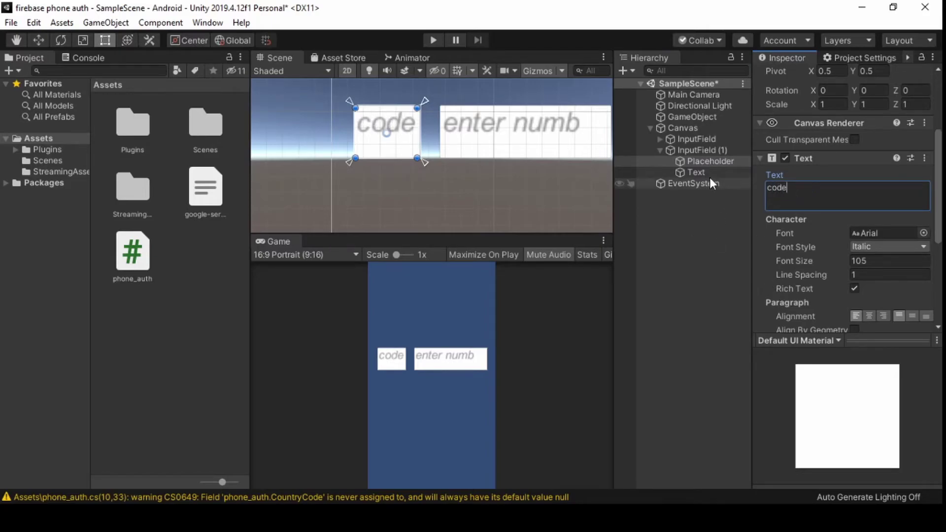
Set the code field's typed Text font size to 98.
{"action": "right_click", "coordinate": [684, 128]}
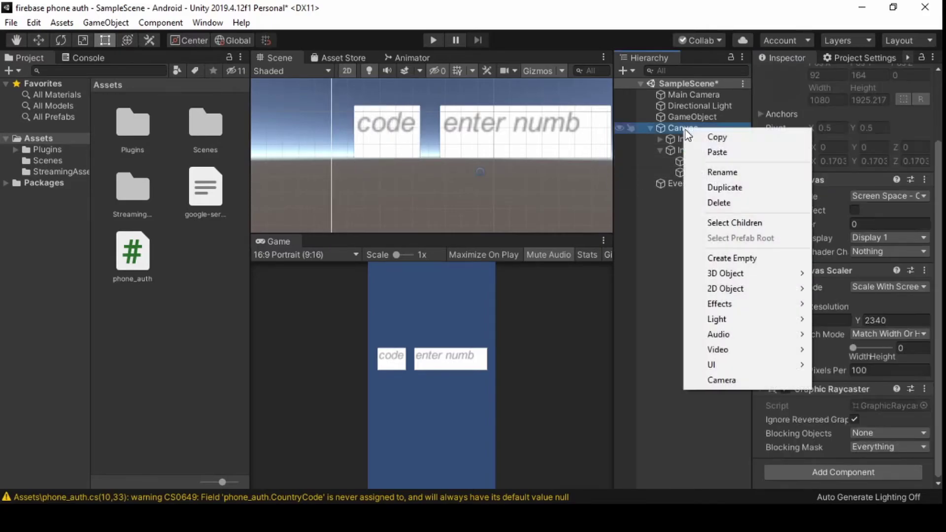
{"action": "mouse_move", "coordinate": [720, 365]}
{"action": "key", "text": "Escape"}
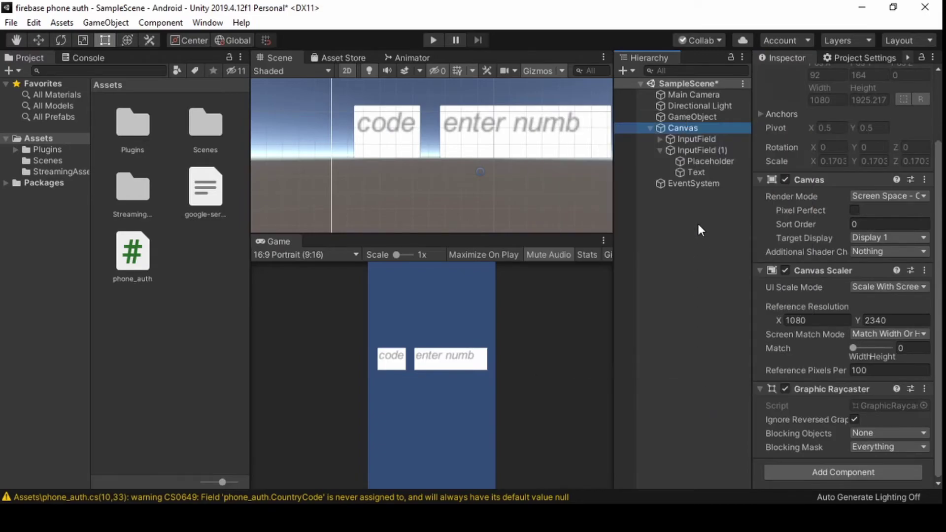
{"action": "left_click", "coordinate": [693, 172]}
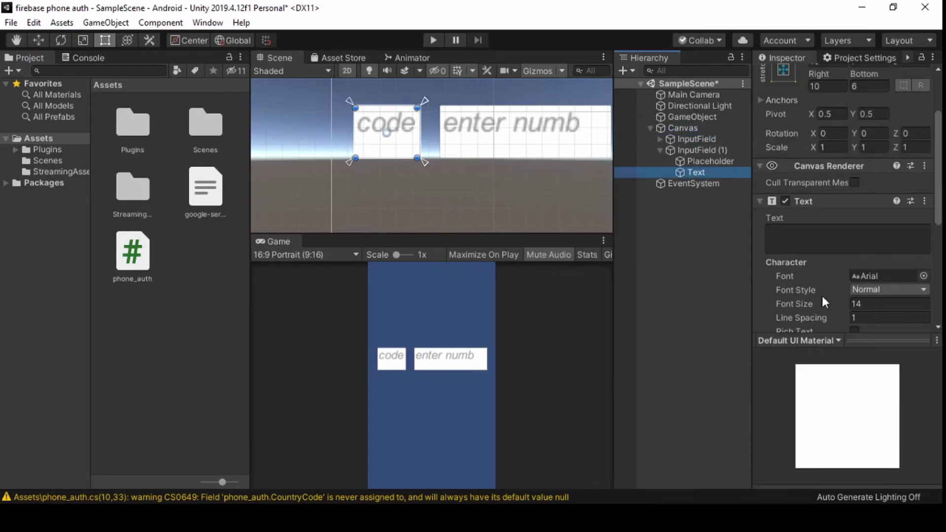
{"action": "left_click", "coordinate": [713, 156]}
{"action": "left_click", "coordinate": [707, 173]}
{"action": "left_click", "coordinate": [829, 303]}
{"action": "type", "text": "94"}
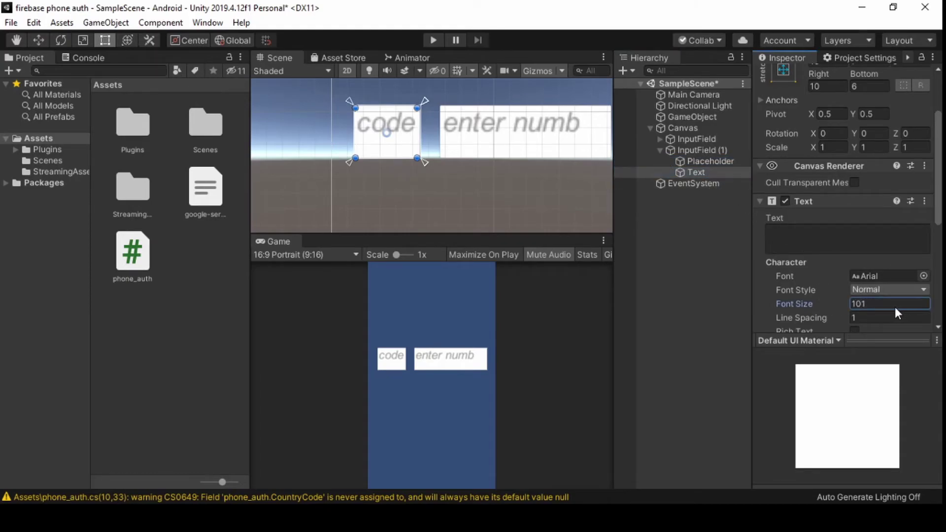
{"action": "key", "text": "BackSpace"}
{"action": "type", "text": "8"}
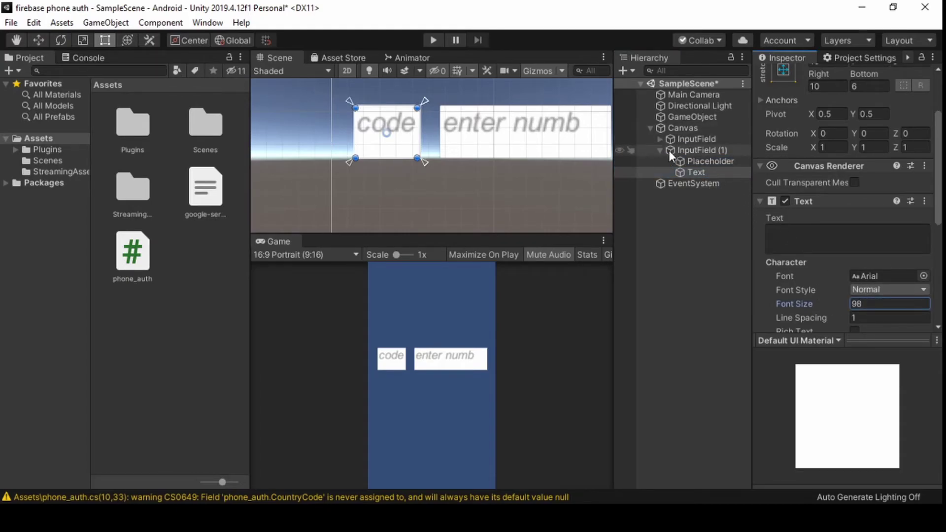
Select the phone-number field's Text child and begin editing its font size.
{"action": "left_click", "coordinate": [659, 138]}
{"action": "left_click", "coordinate": [659, 138]}
{"action": "left_click", "coordinate": [696, 161]}
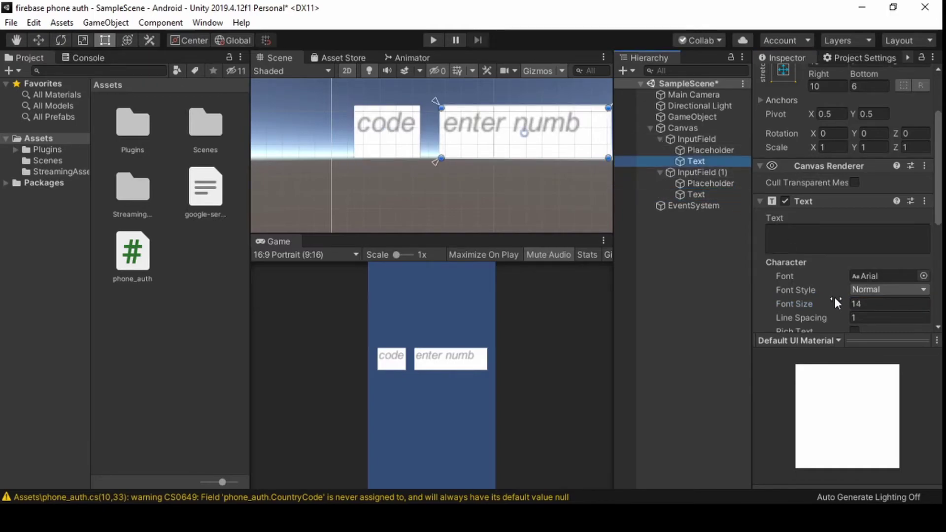
{"action": "left_click", "coordinate": [873, 303]}
{"action": "type", "text": "98"}
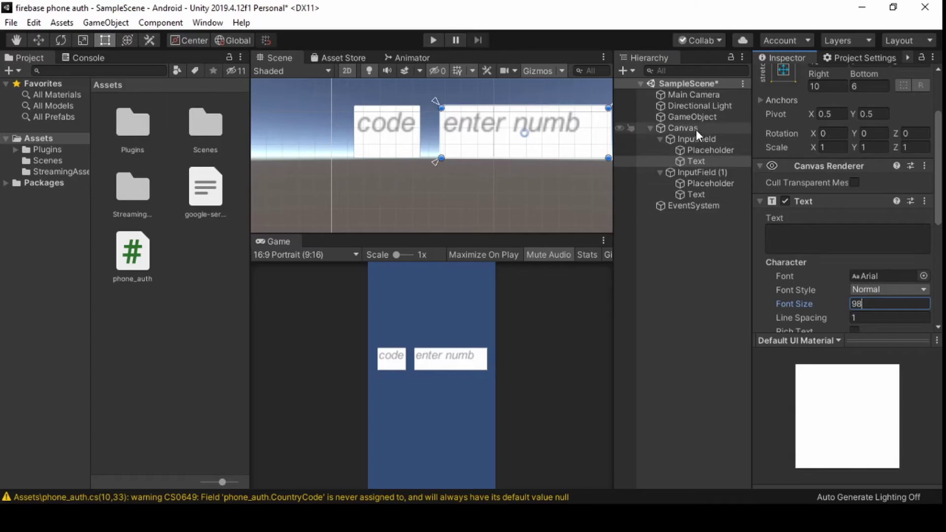
Add a Button under the Canvas and enlarge it below the input fields.
{"action": "right_click", "coordinate": [696, 129]}
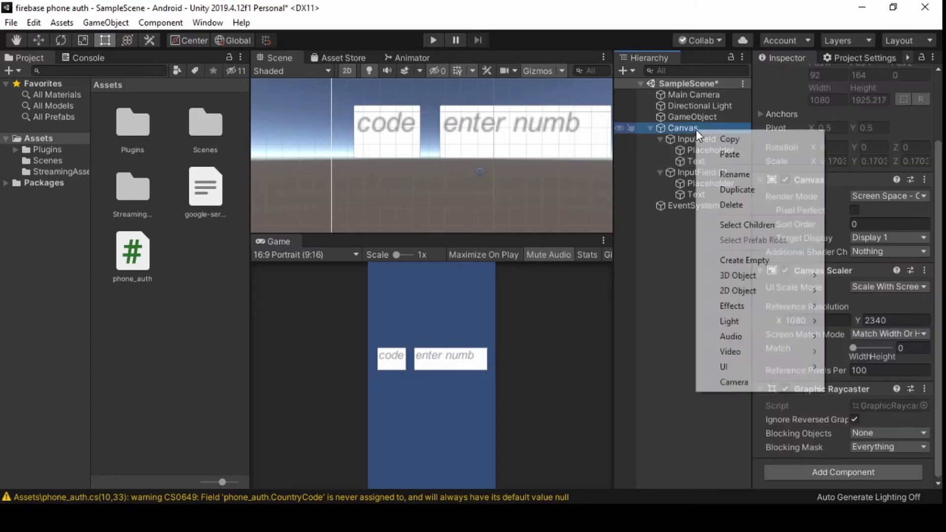
{"action": "mouse_move", "coordinate": [730, 370]}
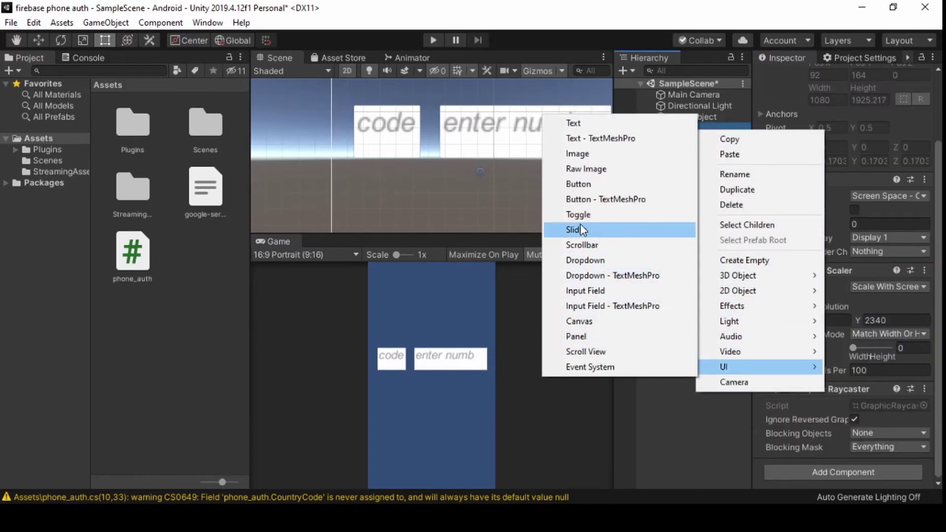
{"action": "left_click", "coordinate": [637, 183]}
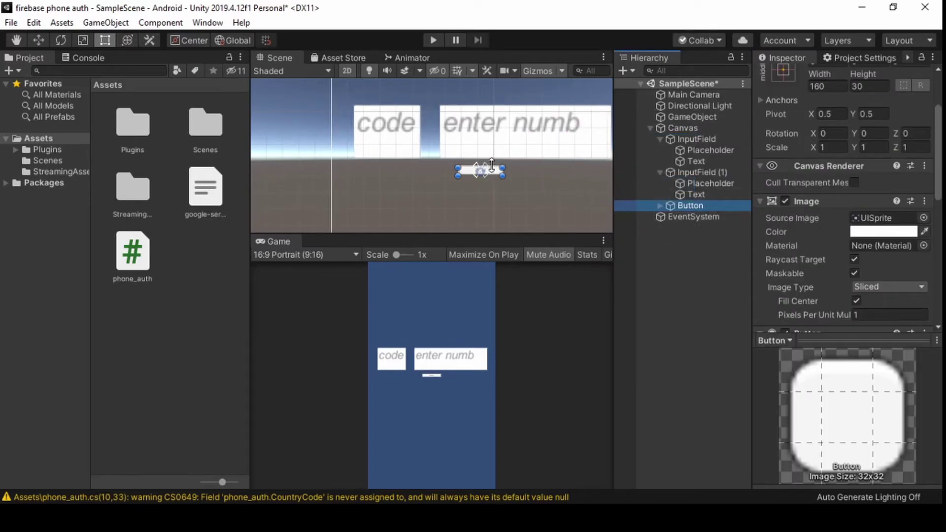
{"action": "mouse_move", "coordinate": [502, 167]}
{"action": "left_mouse_down", "text": "alt"}
{"action": "mouse_move", "coordinate": [540, 151]}
{"action": "mouse_move", "coordinate": [530, 209]}
{"action": "mouse_move", "coordinate": [553, 209]}
{"action": "mouse_move", "coordinate": [572, 175]}
{"action": "left_mouse_up", "text": "alt"}
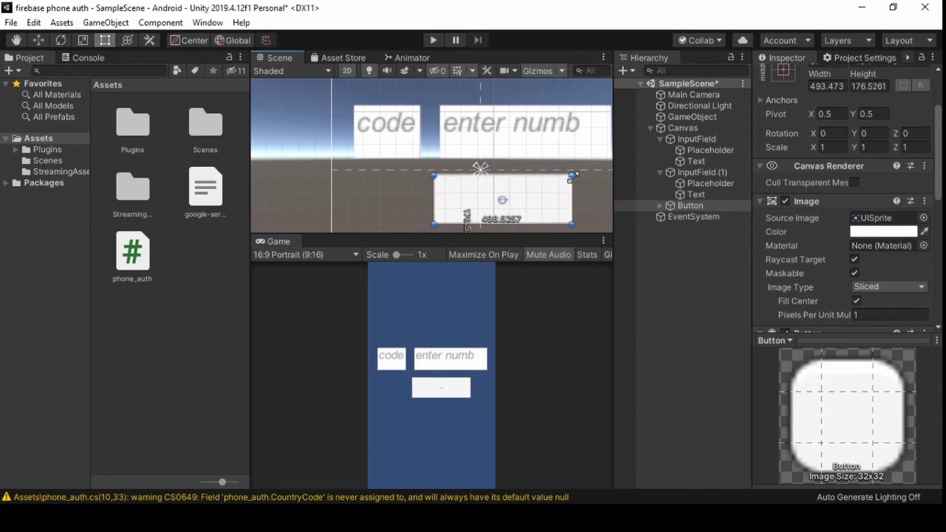
Label the button 'send otp' with font size 94.
{"action": "left_click", "coordinate": [660, 206]}
{"action": "left_click", "coordinate": [699, 224]}
{"action": "left_click", "coordinate": [699, 218]}
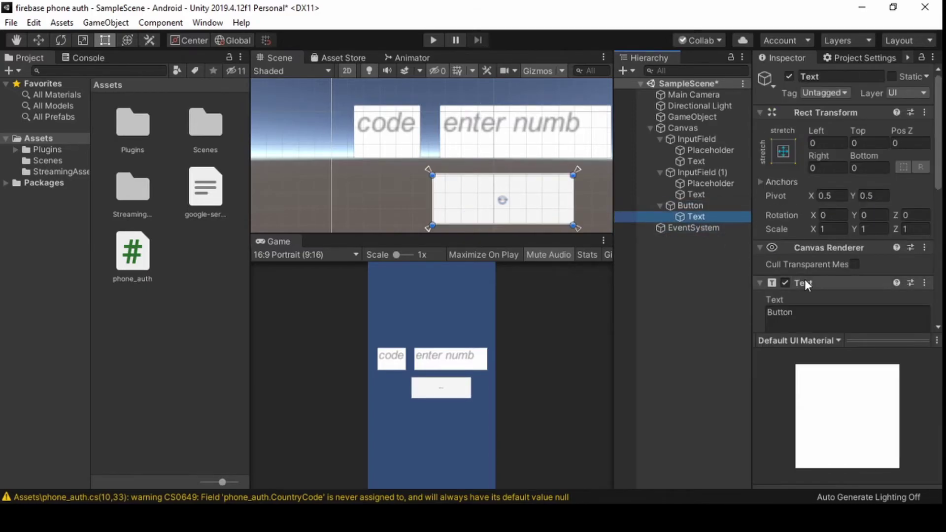
{"action": "left_click", "coordinate": [808, 323]}
{"action": "type", "text": "send otp"}
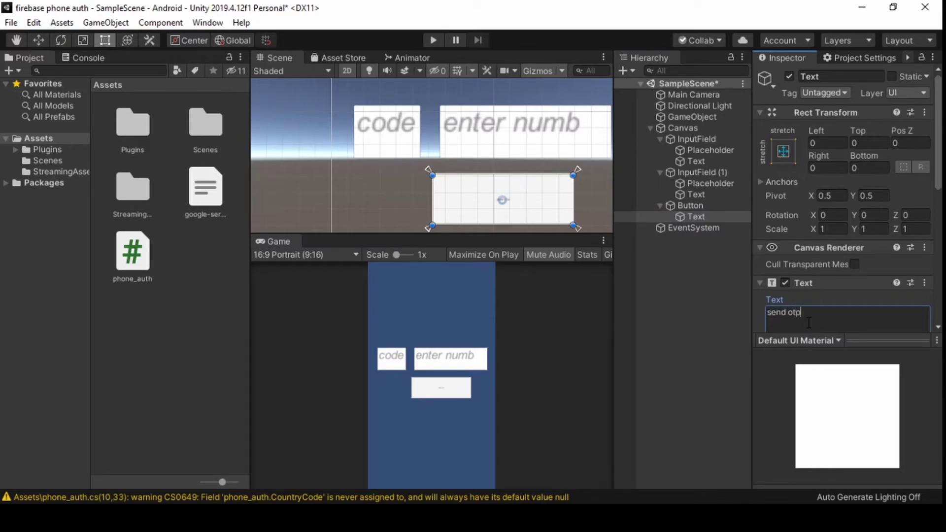
{"action": "scroll", "coordinate": [808, 323], "scroll_direction": "down", "scroll_amount": 5}
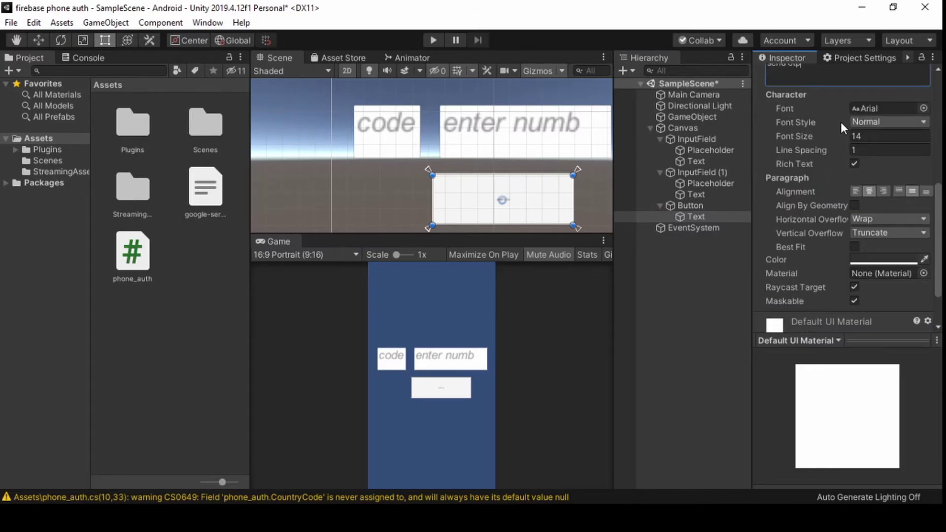
{"action": "left_click_drag", "start_coordinate": [837, 135], "coordinate": [897, 133]}
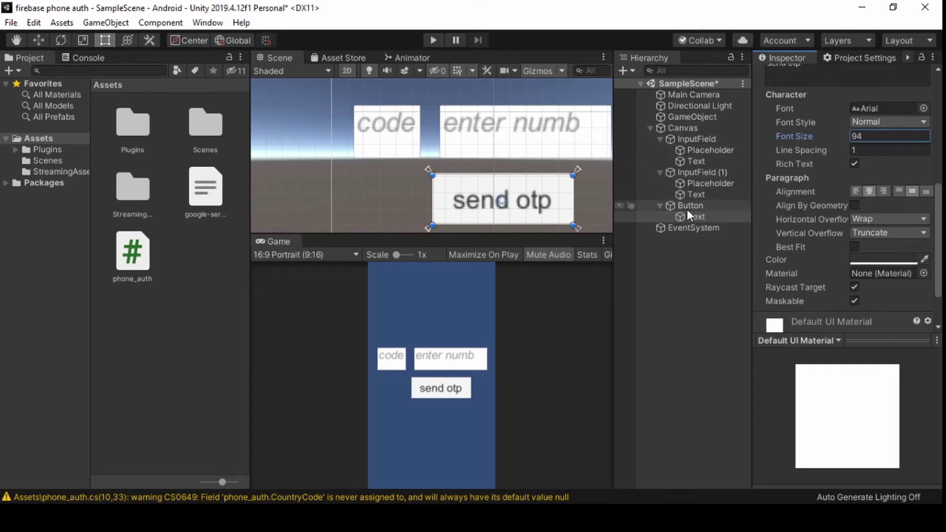
{"action": "left_click", "coordinate": [683, 271]}
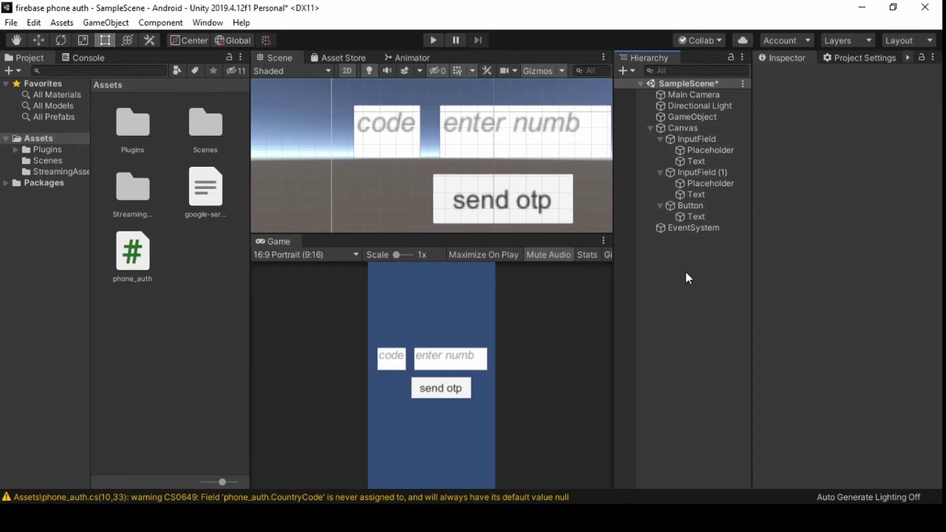
Duplicate the phone-number field below the send otp button with placeholder 'enter otp'.
{"action": "left_click", "coordinate": [680, 140]}
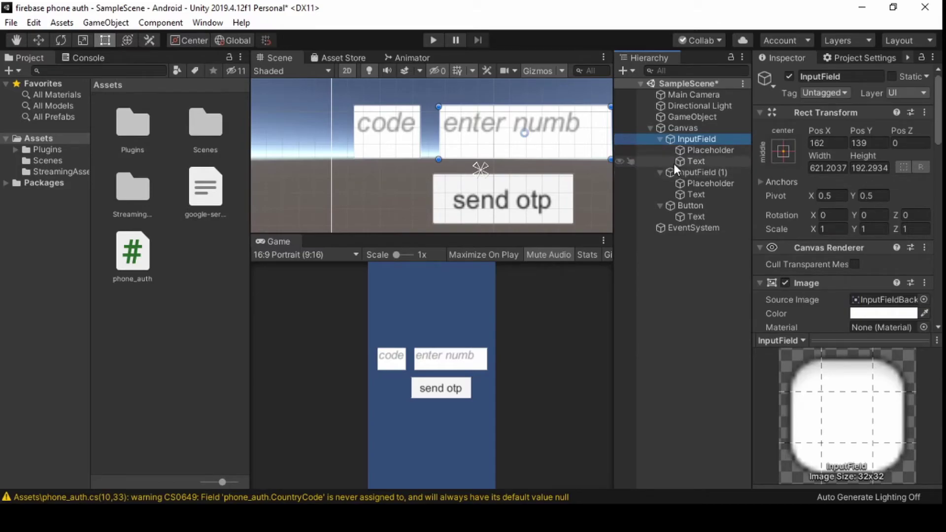
{"action": "scroll", "coordinate": [474, 173], "scroll_direction": "down", "scroll_amount": 3}
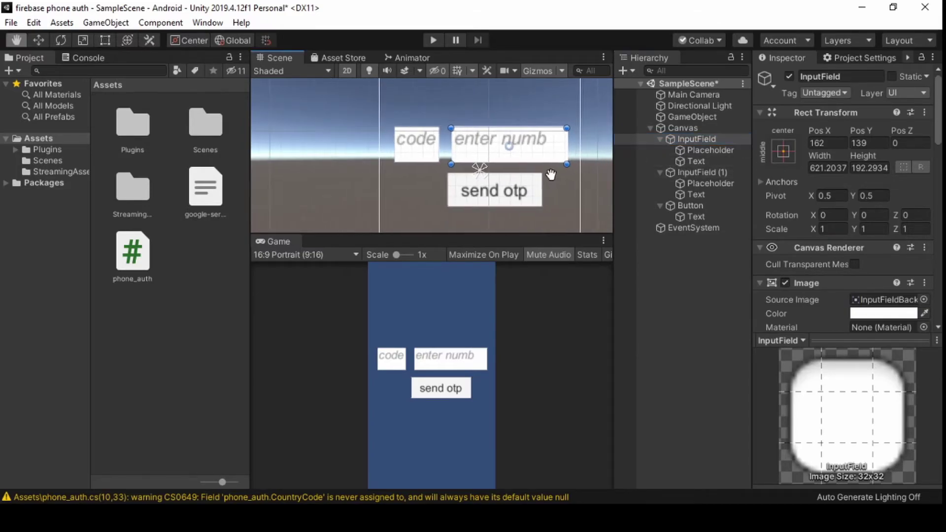
{"action": "middle_click_drag", "start_coordinate": [550, 174], "coordinate": [536, 156]}
{"action": "key", "text": "ctrl+d"}
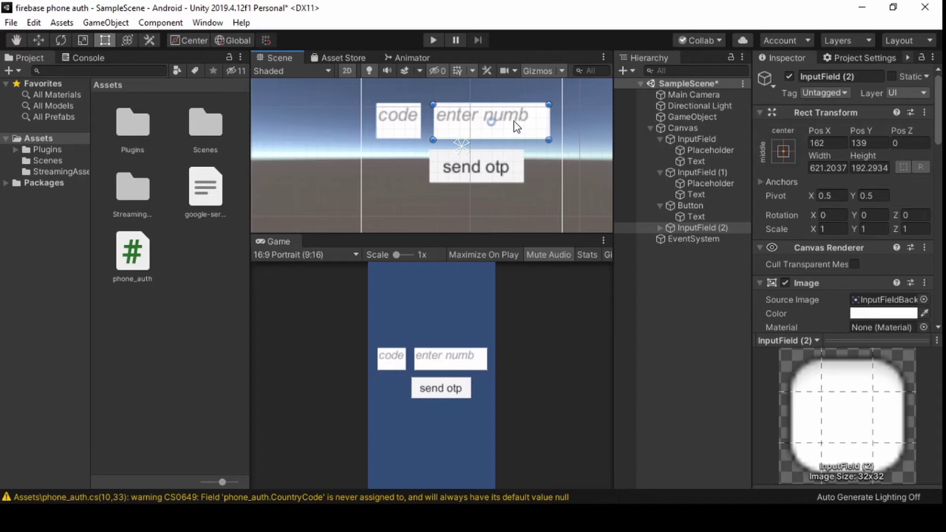
{"action": "left_click_drag", "start_coordinate": [513, 121], "coordinate": [499, 220]}
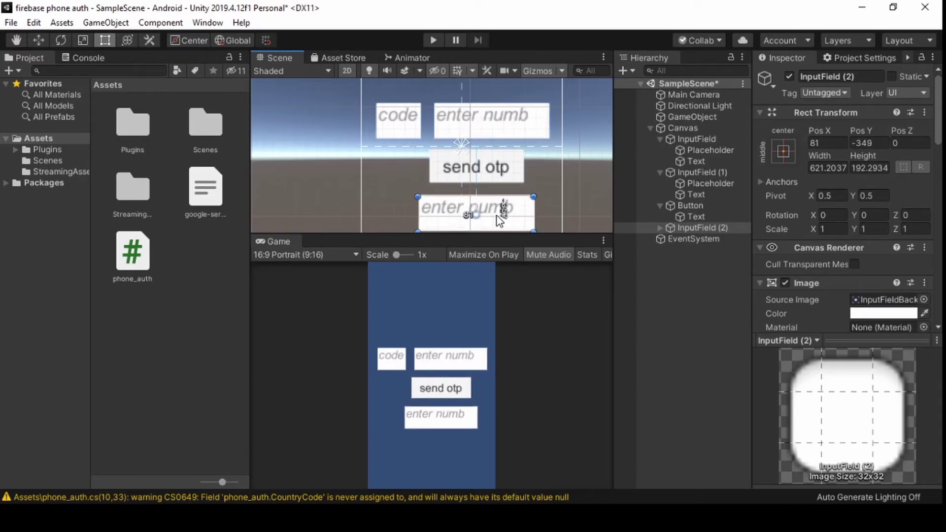
{"action": "left_click", "coordinate": [659, 228]}
{"action": "left_click", "coordinate": [709, 249]}
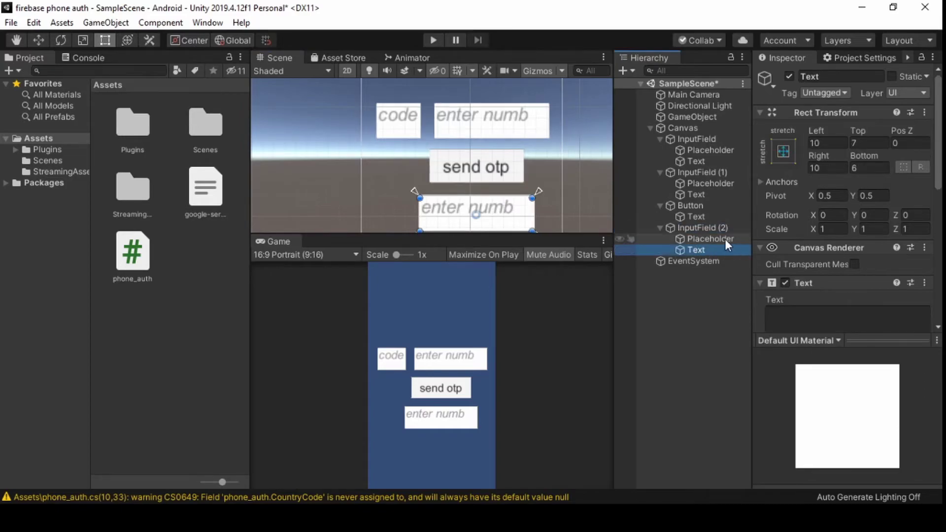
{"action": "left_click", "coordinate": [725, 239]}
{"action": "double_click", "coordinate": [802, 314]}
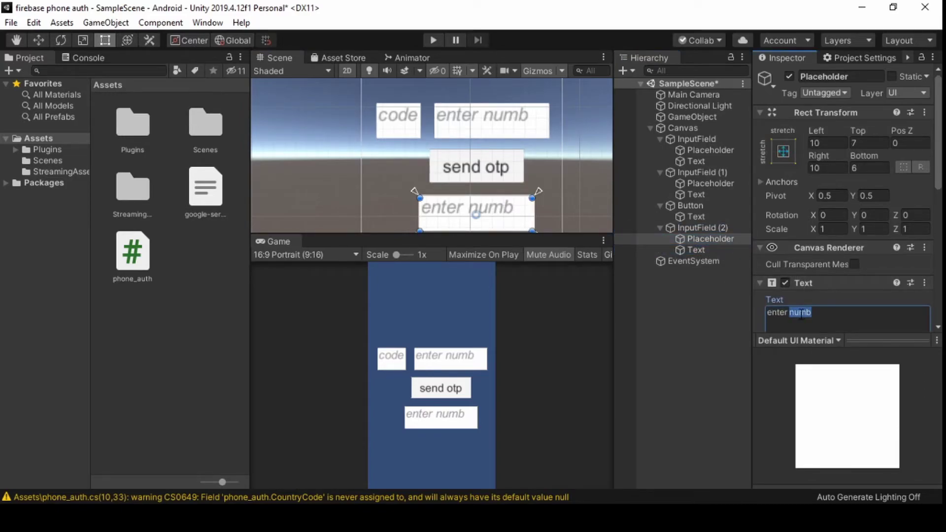
{"action": "type", "text": "otp"}
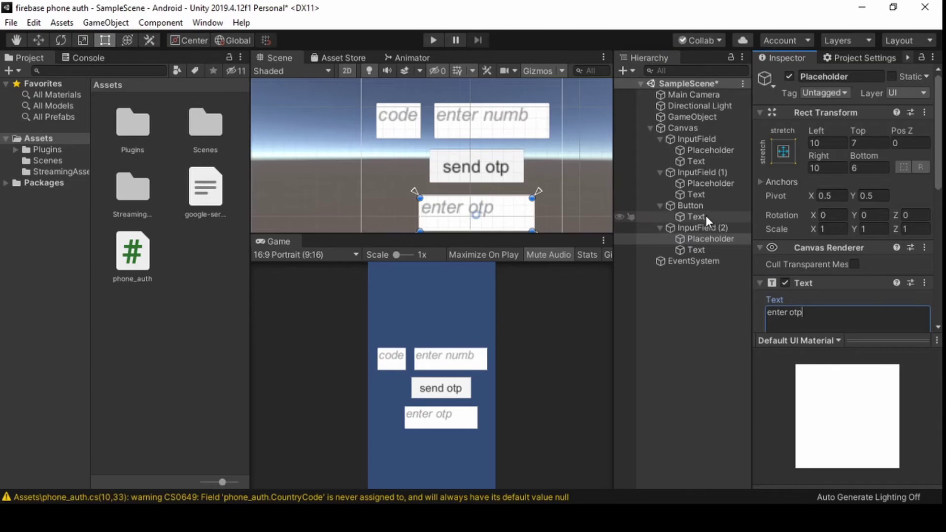
Duplicate the send otp button below the new field and relabel it 'verify otp'.
{"action": "left_click", "coordinate": [705, 210]}
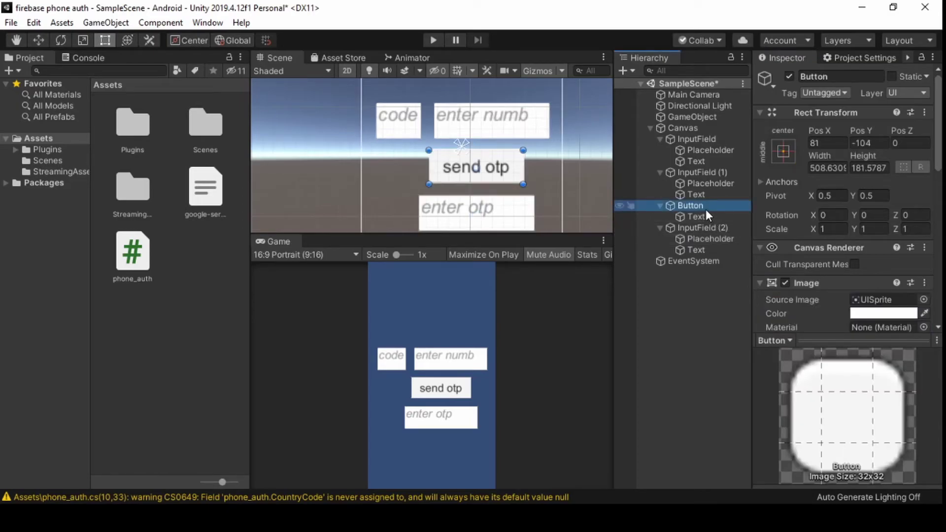
{"action": "key", "text": "ctrl+d"}
{"action": "left_click_drag", "start_coordinate": [511, 184], "coordinate": [511, 220]}
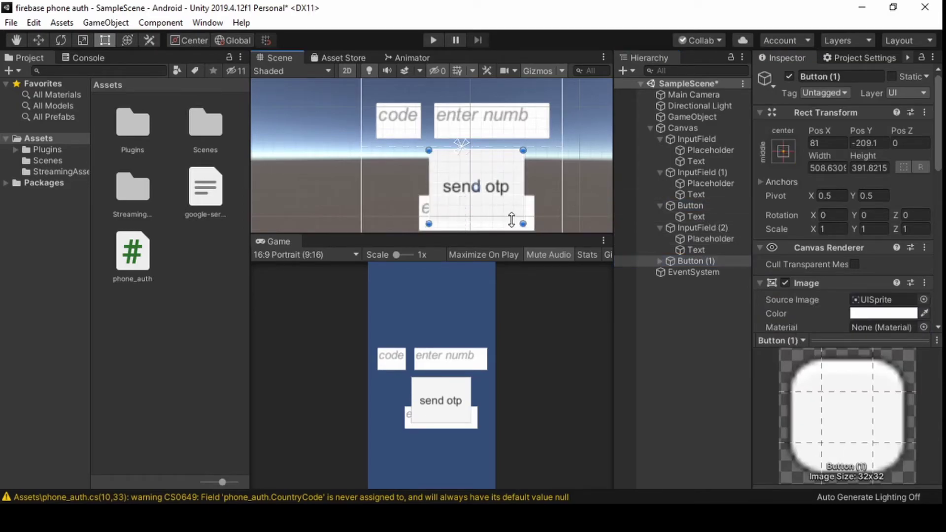
{"action": "key", "text": "ctrl+z"}
{"action": "left_click_drag", "start_coordinate": [504, 179], "coordinate": [506, 264]}
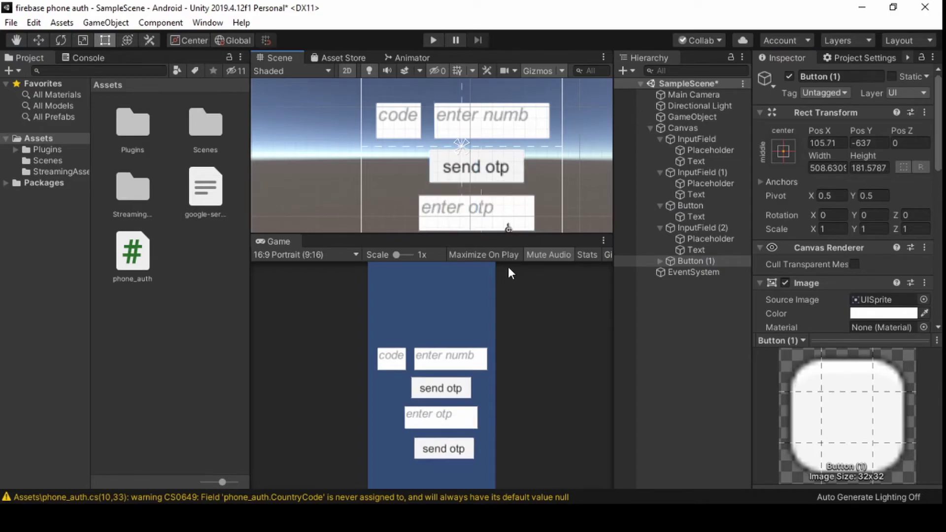
{"action": "left_click", "coordinate": [660, 260]}
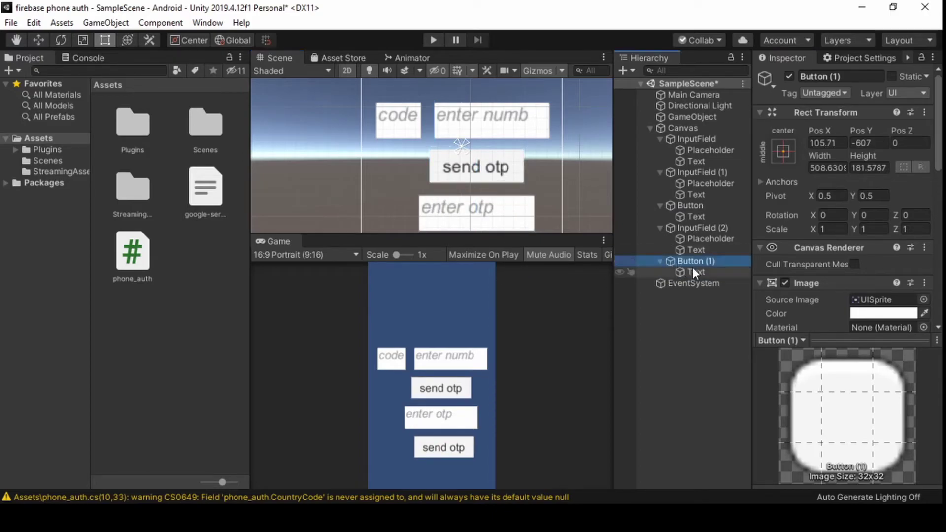
{"action": "left_click", "coordinate": [694, 272]}
{"action": "left_click", "coordinate": [825, 312]}
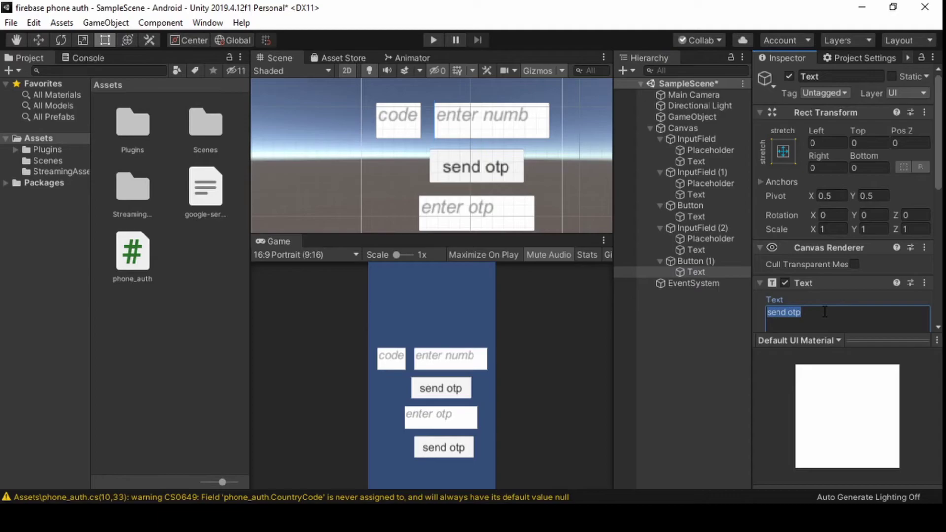
{"action": "type", "text": "verify "}
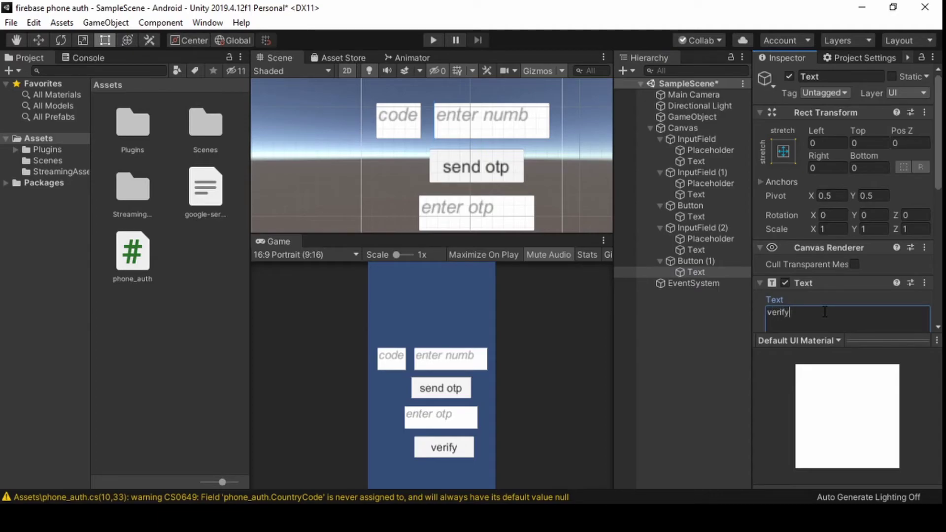
{"action": "type", "text": "otp"}
Add a Text object under the Canvas and enlarge its box to about 338 × 187.
{"action": "right_click", "coordinate": [678, 129]}
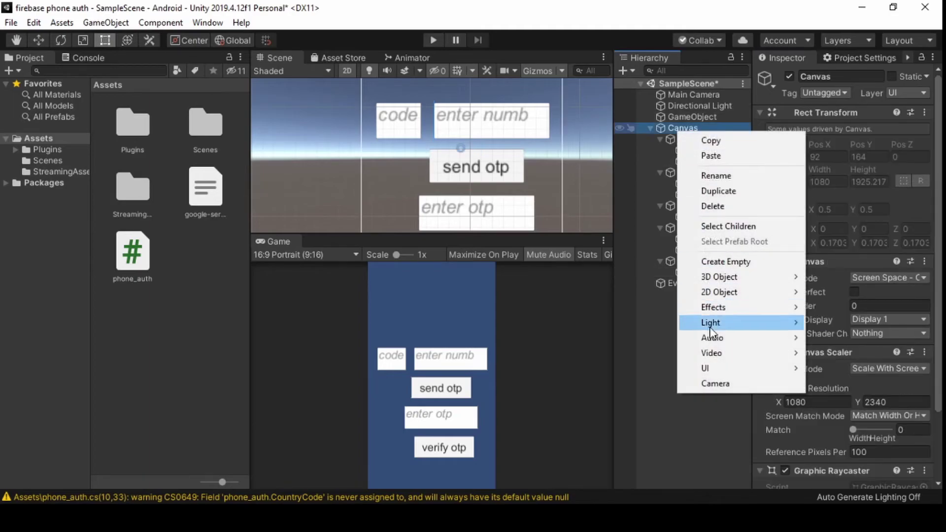
{"action": "mouse_move", "coordinate": [729, 373]}
{"action": "left_click", "coordinate": [576, 124]}
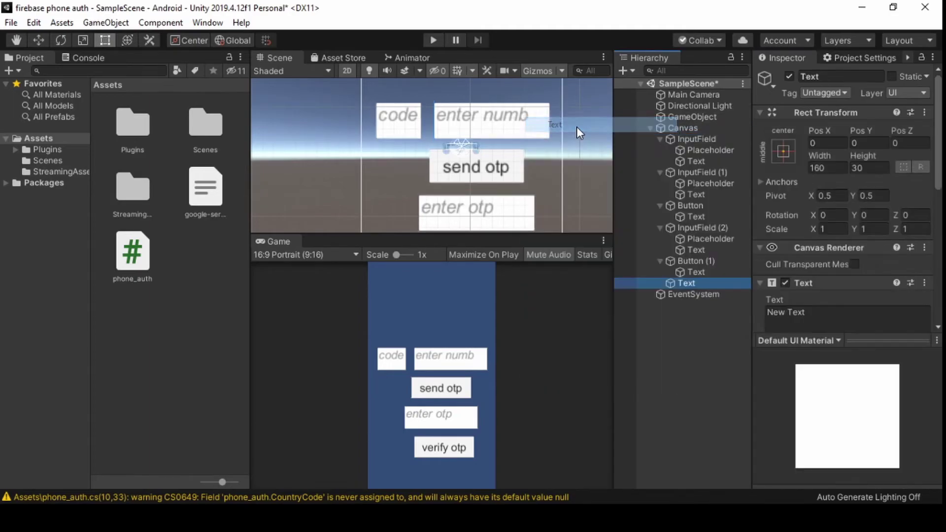
{"action": "double_click", "coordinate": [697, 282]}
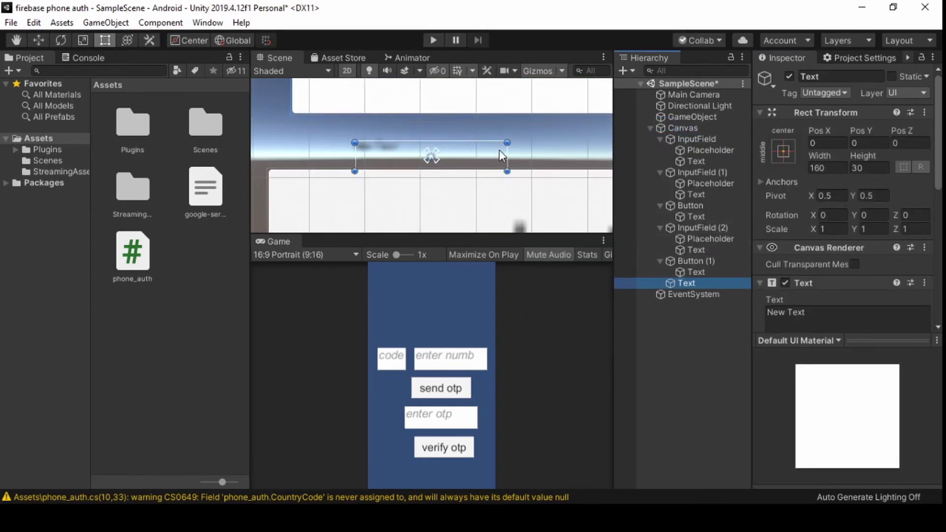
{"action": "left_click_drag", "start_coordinate": [506, 144], "coordinate": [499, 164]}
Stretch the Text to about 1080 × 689 at Y 618, spanning the canvas above the fields.
{"action": "scroll", "coordinate": [499, 164], "scroll_direction": "down", "scroll_amount": 5}
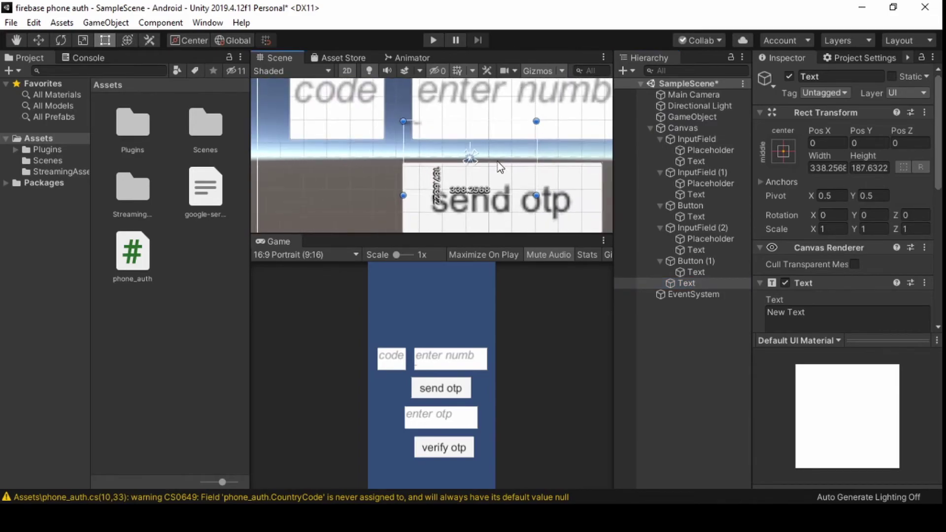
{"action": "scroll", "coordinate": [497, 162], "scroll_direction": "down", "scroll_amount": 6}
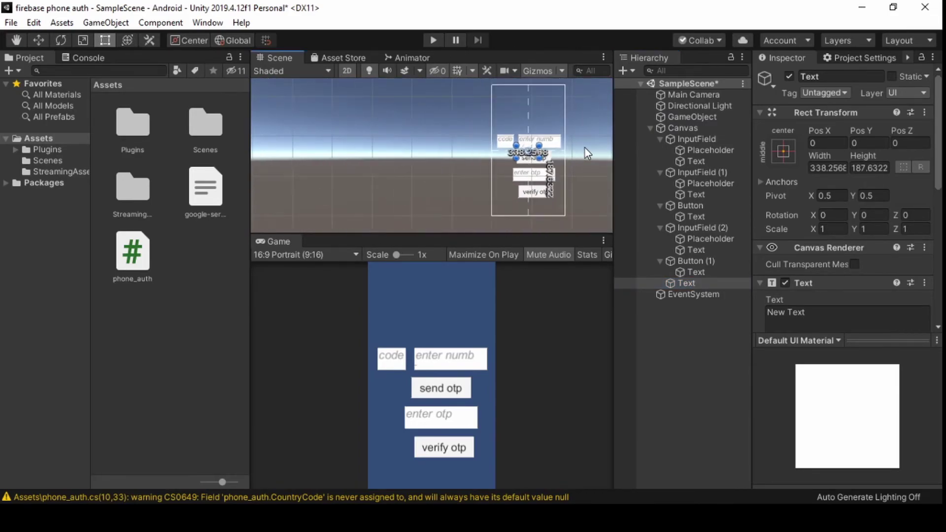
{"action": "middle_click_drag", "start_coordinate": [584, 148], "coordinate": [519, 181]}
{"action": "key", "text": "t"}
{"action": "left_click_drag", "start_coordinate": [462, 185], "coordinate": [460, 129]}
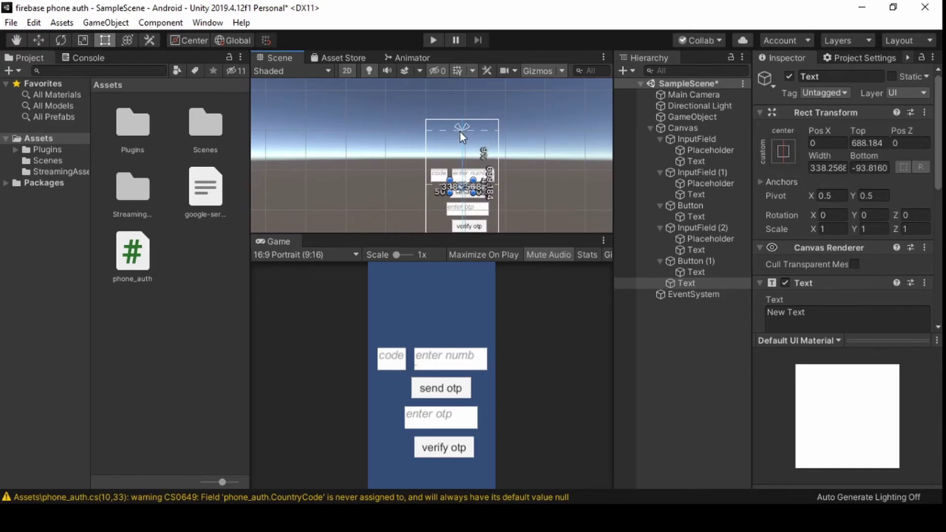
{"action": "key", "text": "ctrl+z"}
{"action": "scroll", "coordinate": [483, 149], "scroll_direction": "up", "scroll_amount": 1}
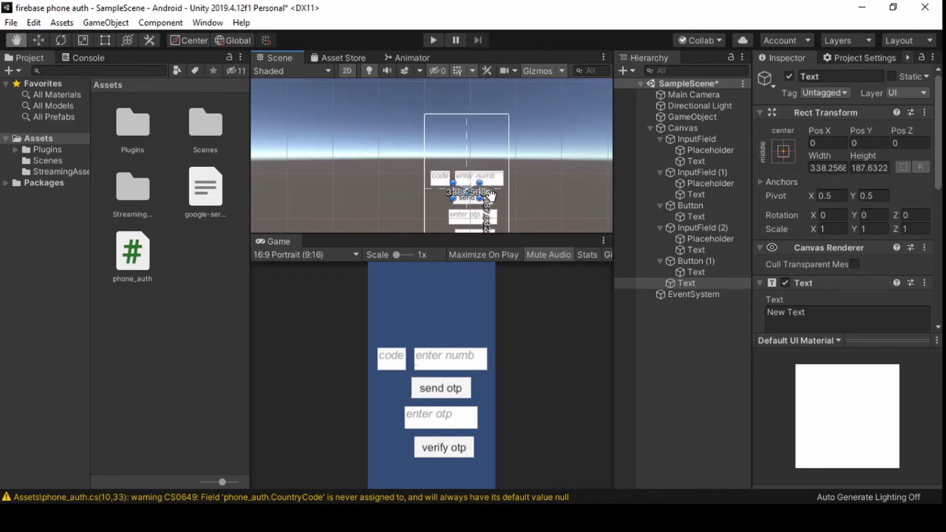
{"action": "mouse_move", "coordinate": [467, 183]}
{"action": "left_mouse_down"}
{"action": "mouse_move", "coordinate": [466, 116]}
{"action": "mouse_move", "coordinate": [507, 148]}
{"action": "left_mouse_up"}
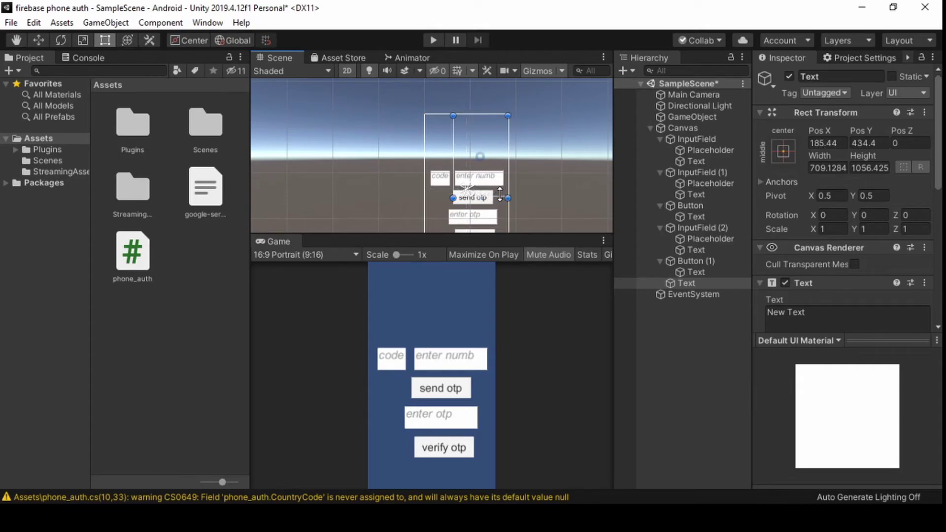
{"action": "mouse_move", "coordinate": [500, 196]}
{"action": "left_mouse_down"}
{"action": "mouse_move", "coordinate": [500, 169]}
{"action": "mouse_move", "coordinate": [424, 153]}
{"action": "left_mouse_up"}
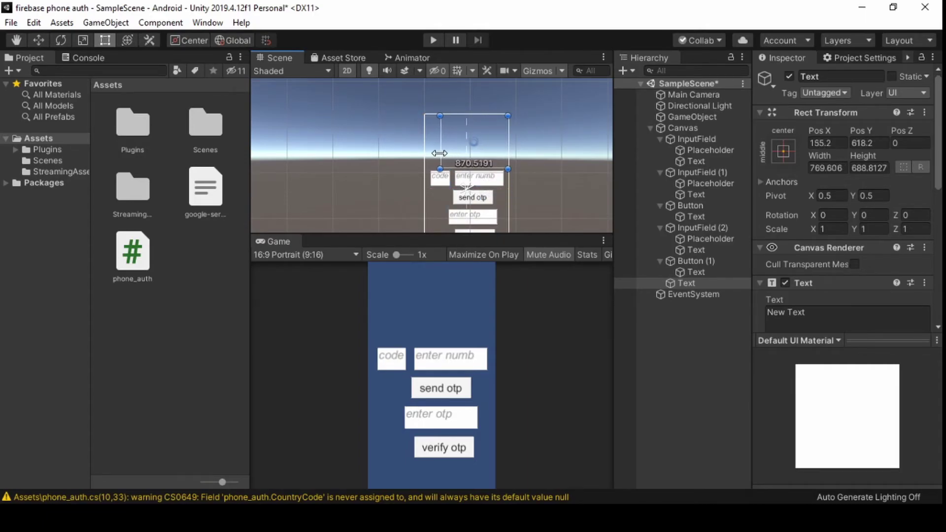
{"action": "left_click", "coordinate": [643, 336]}
{"action": "left_click", "coordinate": [679, 118]}
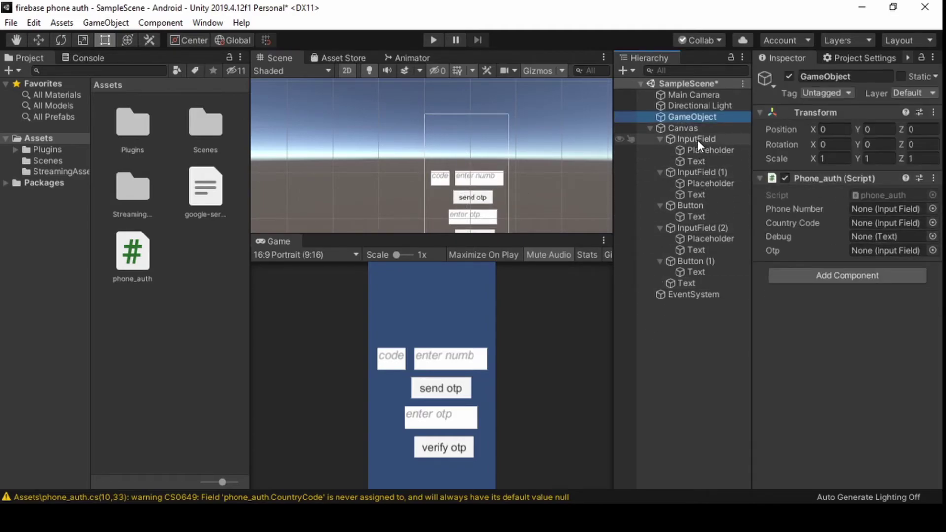
Assign Phone Number = InputField, Country Code = InputField (1), Debug = Text, Otp = InputField (2).
{"action": "left_click_drag", "start_coordinate": [696, 140], "coordinate": [862, 206]}
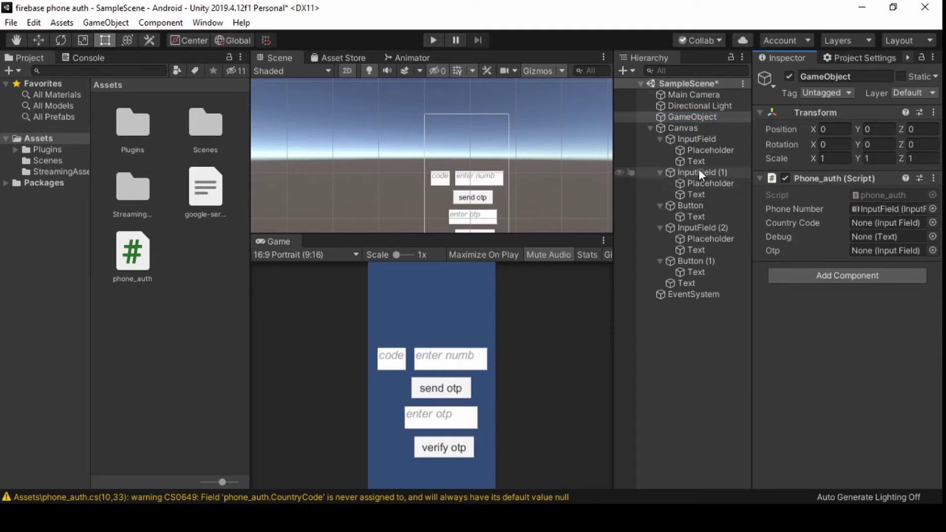
{"action": "left_click_drag", "start_coordinate": [699, 172], "coordinate": [882, 222]}
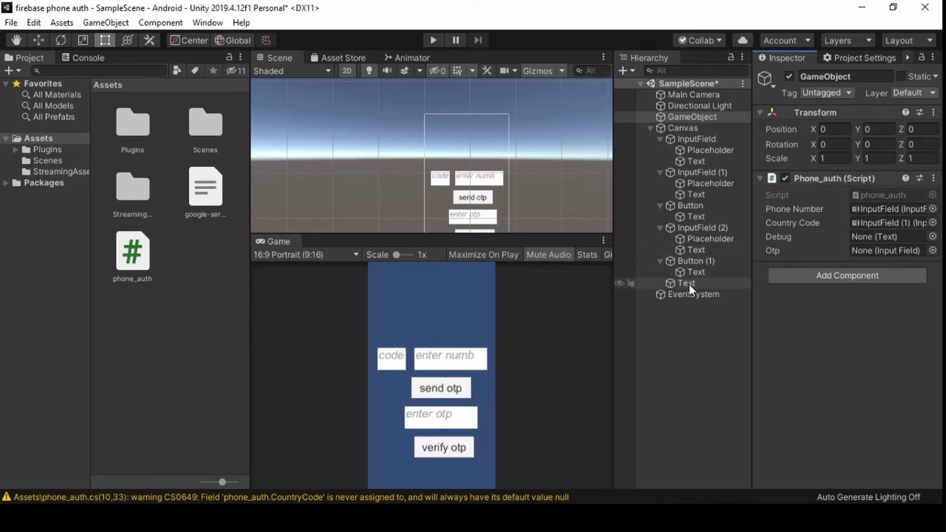
{"action": "left_click_drag", "start_coordinate": [689, 284], "coordinate": [868, 236]}
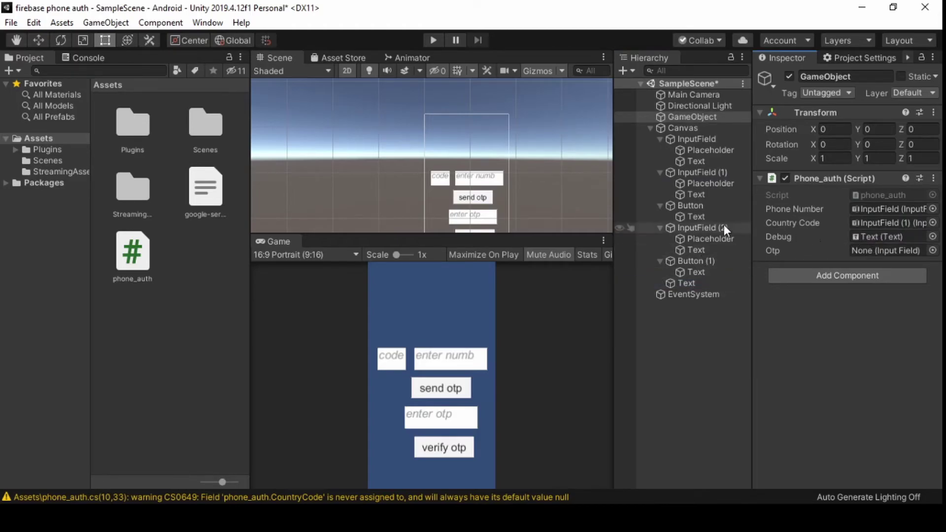
{"action": "left_click_drag", "start_coordinate": [700, 226], "coordinate": [887, 250]}
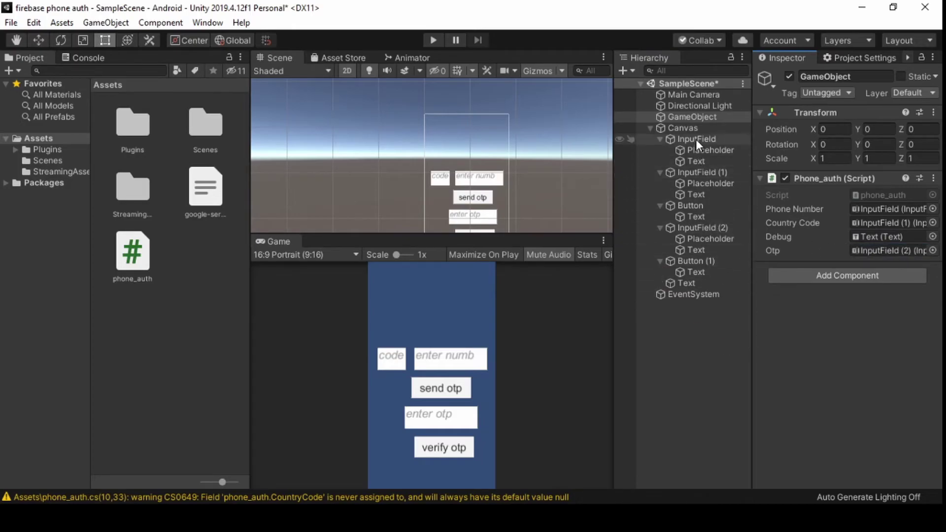
Add an On Click action to the send otp button calling phone_auth.login on GameObject.
{"action": "left_click", "coordinate": [701, 205]}
{"action": "scroll", "coordinate": [826, 241], "scroll_direction": "down", "scroll_amount": 10}
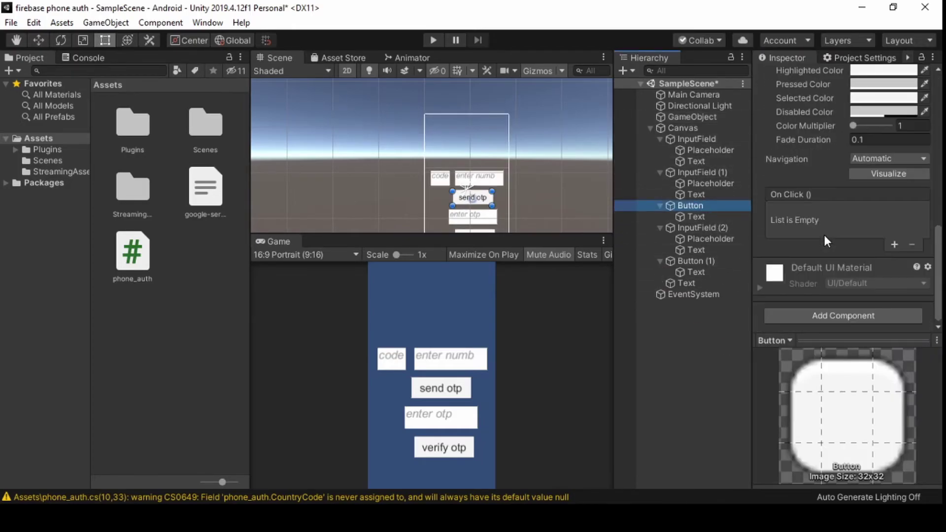
{"action": "left_click", "coordinate": [894, 244]}
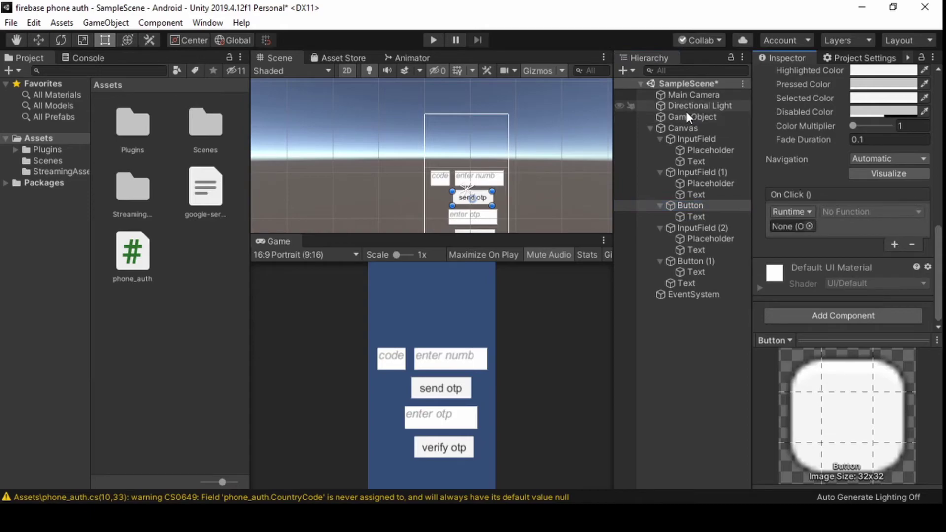
{"action": "left_click_drag", "start_coordinate": [687, 115], "coordinate": [792, 226]}
{"action": "left_click", "coordinate": [838, 213]}
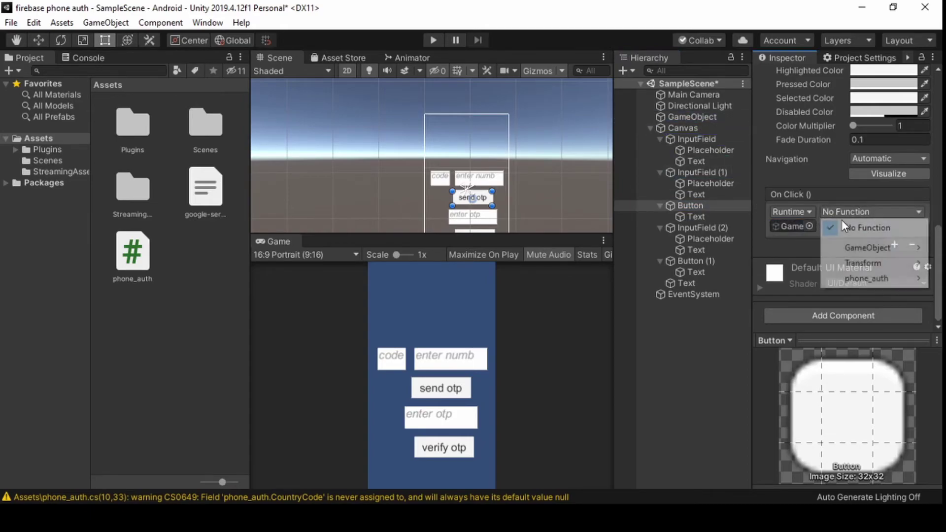
{"action": "mouse_move", "coordinate": [859, 277]}
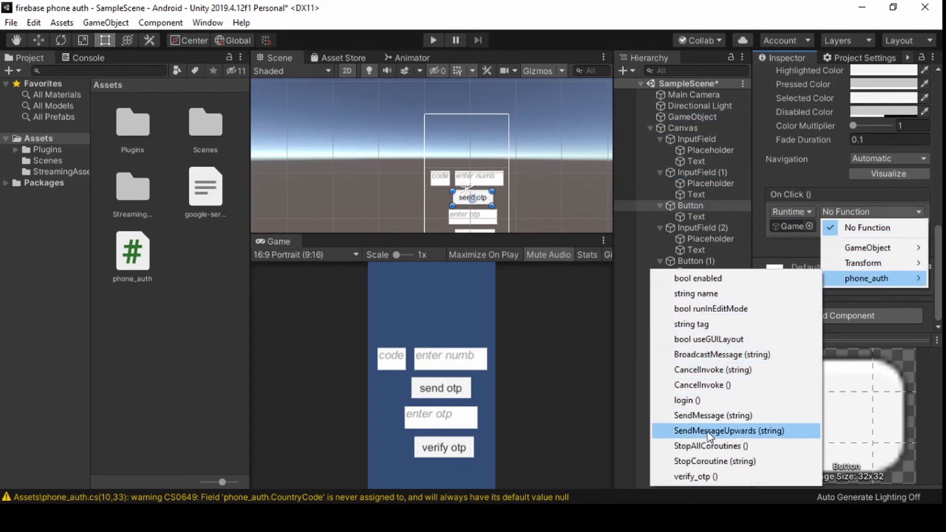
{"action": "left_click", "coordinate": [705, 399]}
Add an On Click action to the verify otp button calling phone_auth.verify_otp on GameObject.
{"action": "left_click", "coordinate": [697, 261]}
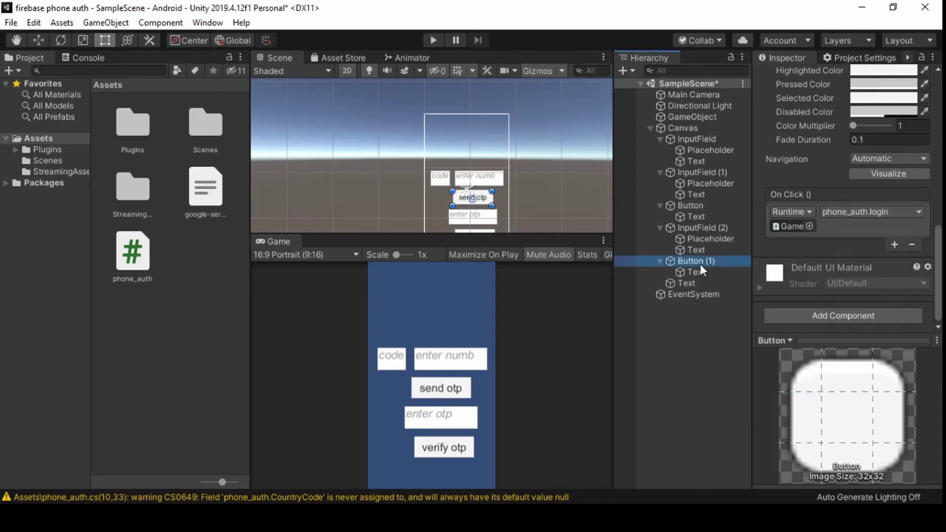
{"action": "left_click", "coordinate": [893, 245]}
{"action": "left_click_drag", "start_coordinate": [694, 118], "coordinate": [797, 224]}
{"action": "left_click", "coordinate": [839, 214]}
{"action": "mouse_move", "coordinate": [860, 277]}
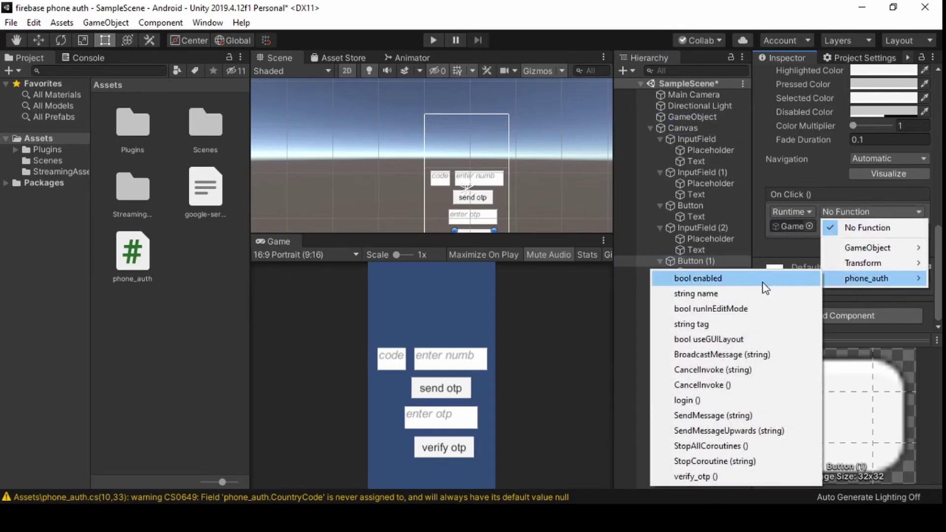
{"action": "left_click", "coordinate": [719, 476]}
{"action": "left_click", "coordinate": [664, 365]}
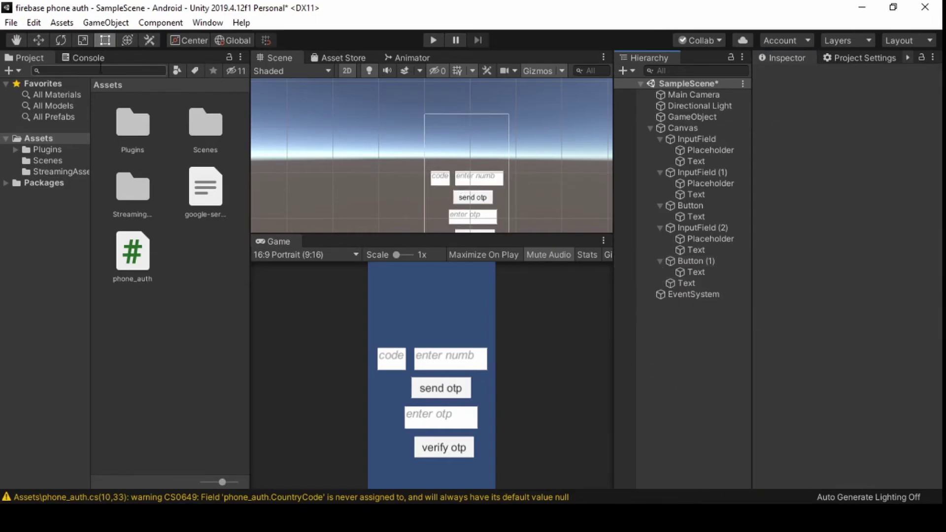
Clear the Console, then Build And Run to the Desktop as 'phone auth', continuing past the SDK warning.
{"action": "left_click", "coordinate": [72, 61]}
{"action": "left_click", "coordinate": [13, 70]}
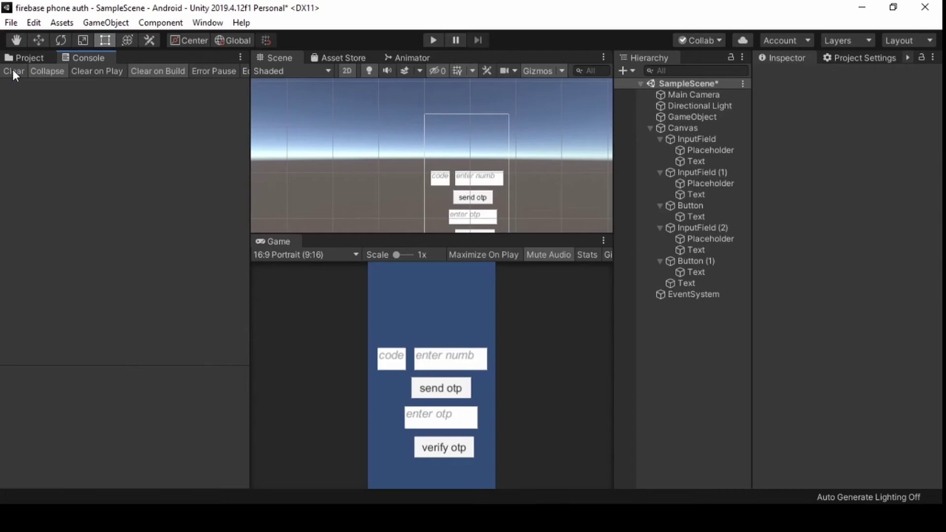
{"action": "left_click", "coordinate": [11, 22]}
{"action": "left_click", "coordinate": [65, 174]}
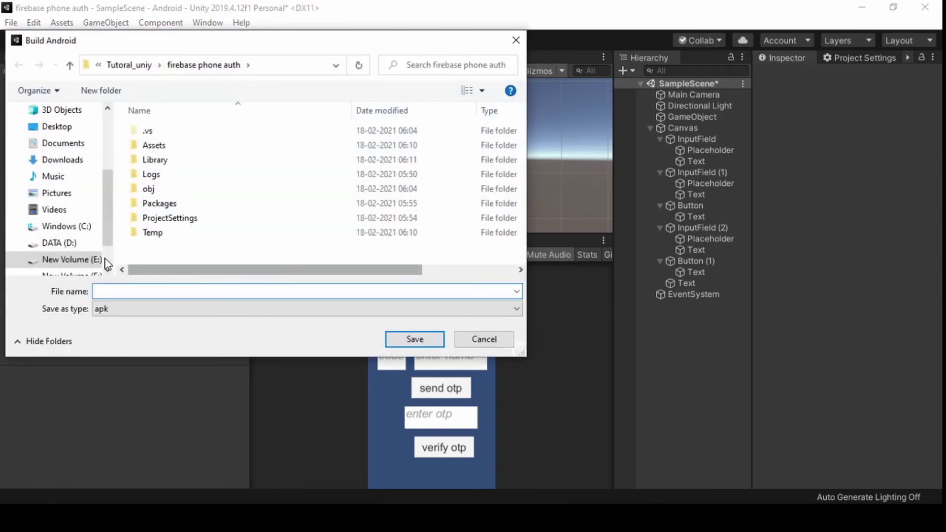
{"action": "left_click", "coordinate": [57, 126]}
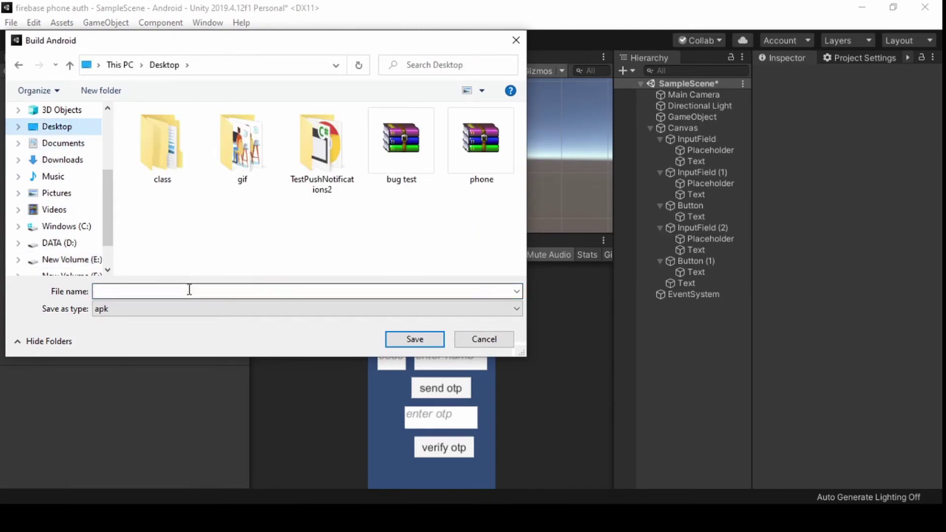
{"action": "type", "text": "phon"}
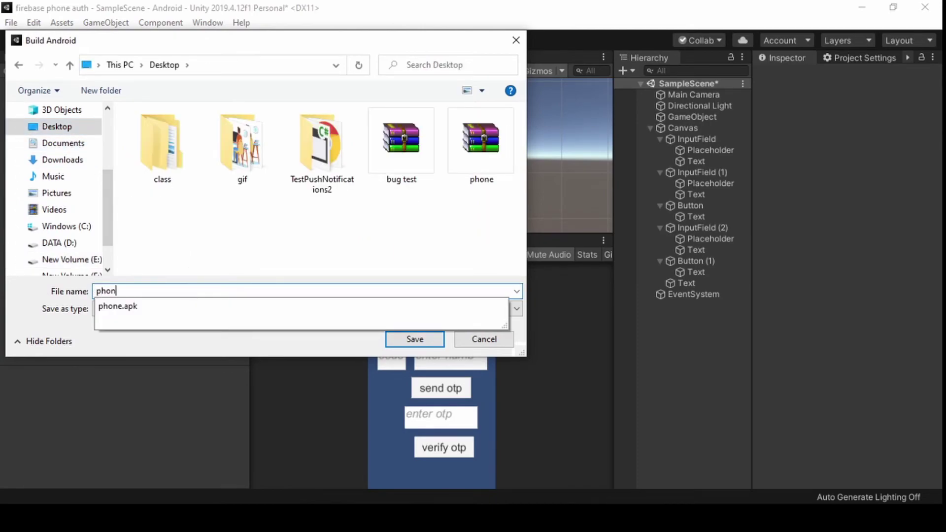
{"action": "type", "text": "e auth"}
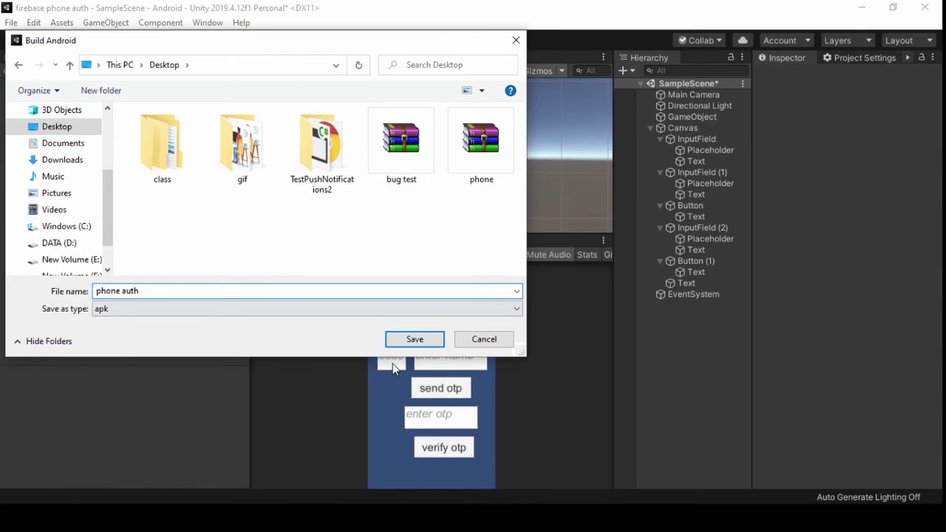
{"action": "left_click", "coordinate": [412, 339]}
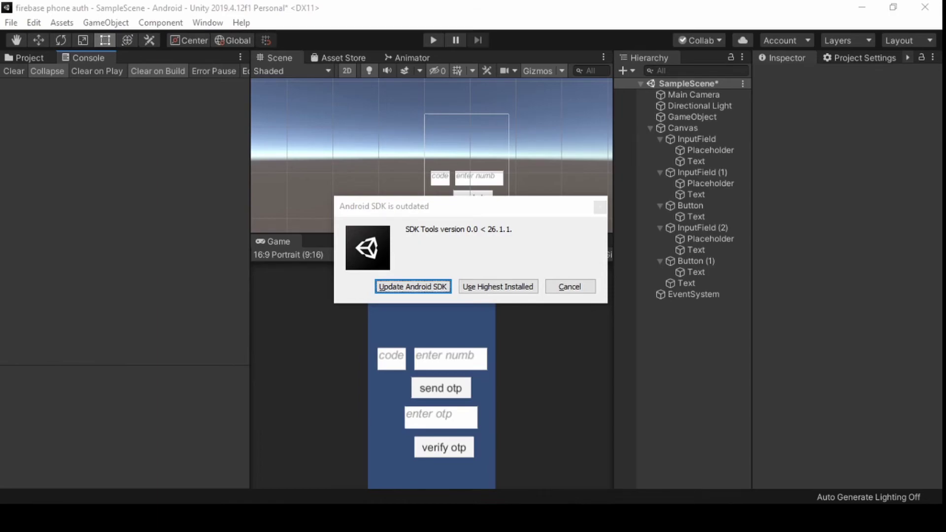
{"action": "left_click", "coordinate": [500, 284]}
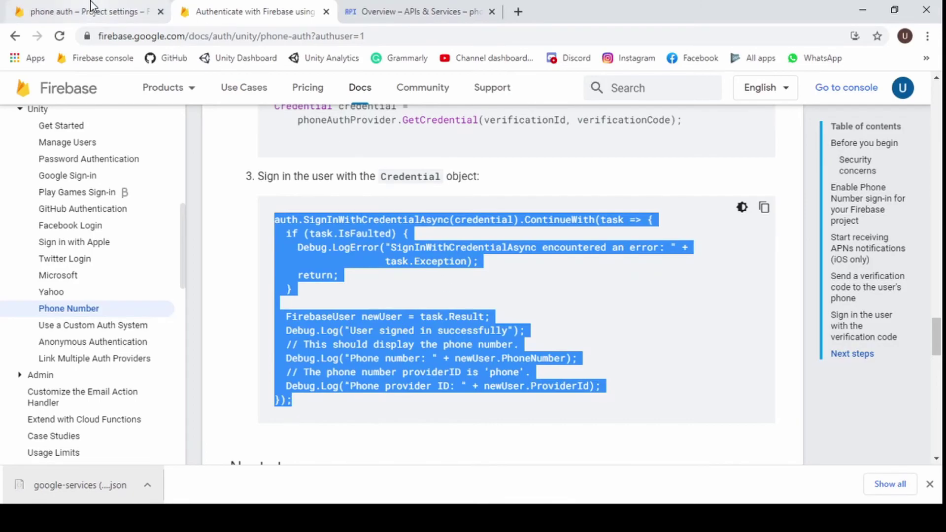
Get started with Firebase Authentication and open the Phone sign-in provider settings.
{"action": "left_click", "coordinate": [92, 6]}
{"action": "scroll", "coordinate": [232, 194], "scroll_direction": "up", "scroll_amount": 3}
{"action": "scroll", "coordinate": [147, 197], "scroll_direction": "up", "scroll_amount": 5}
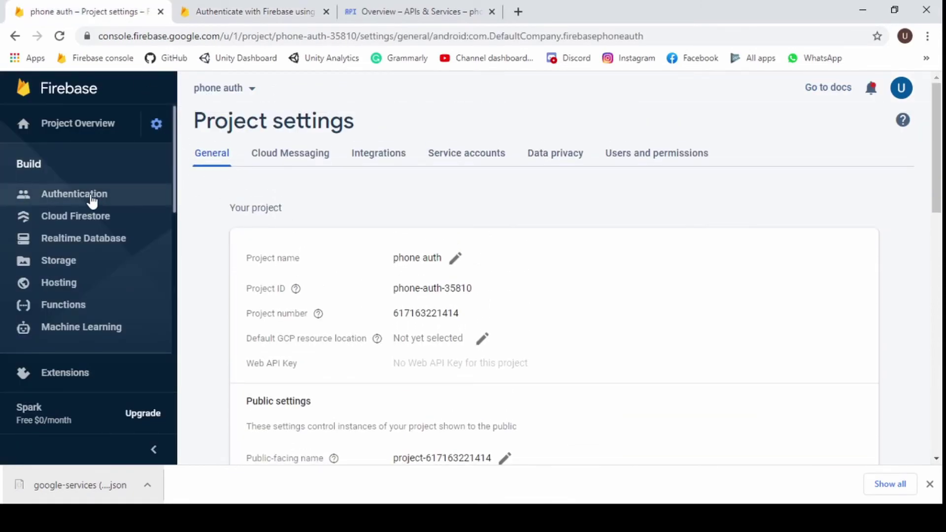
{"action": "left_click", "coordinate": [91, 195]}
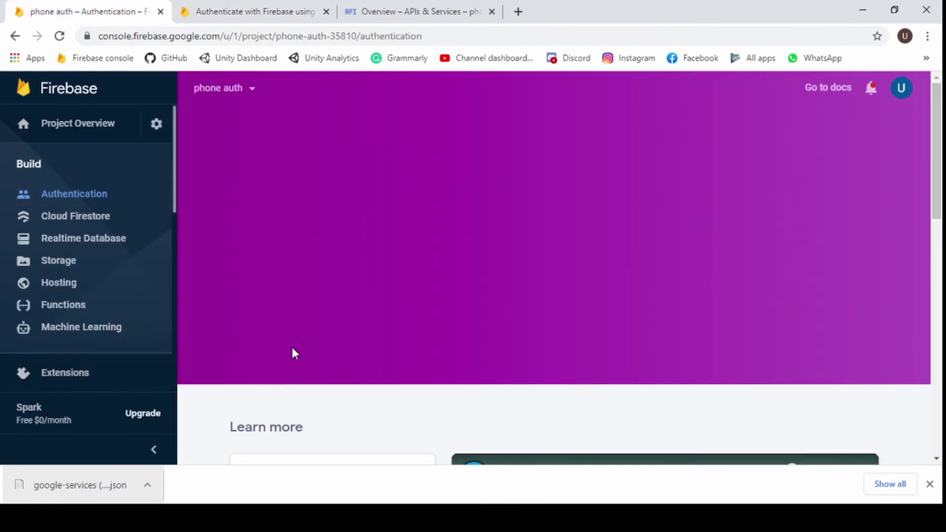
{"action": "left_click", "coordinate": [276, 289]}
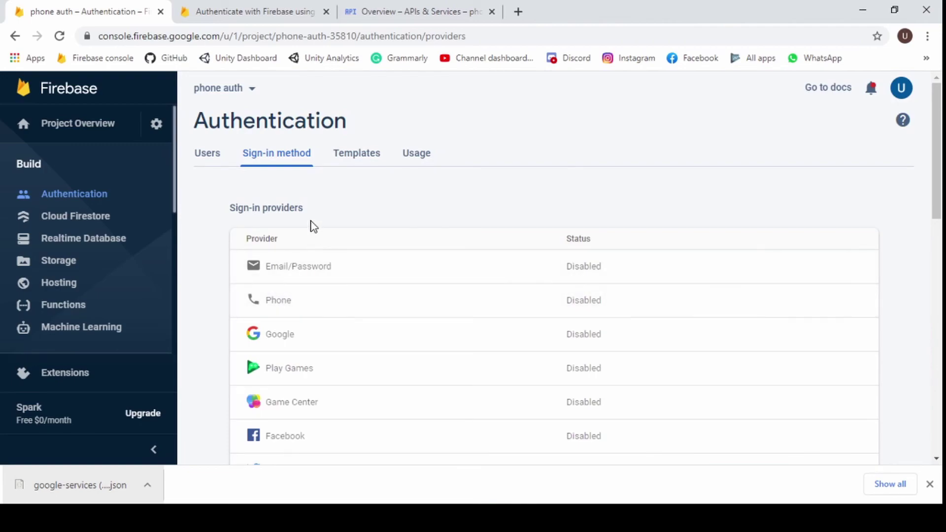
{"action": "left_click", "coordinate": [300, 309]}
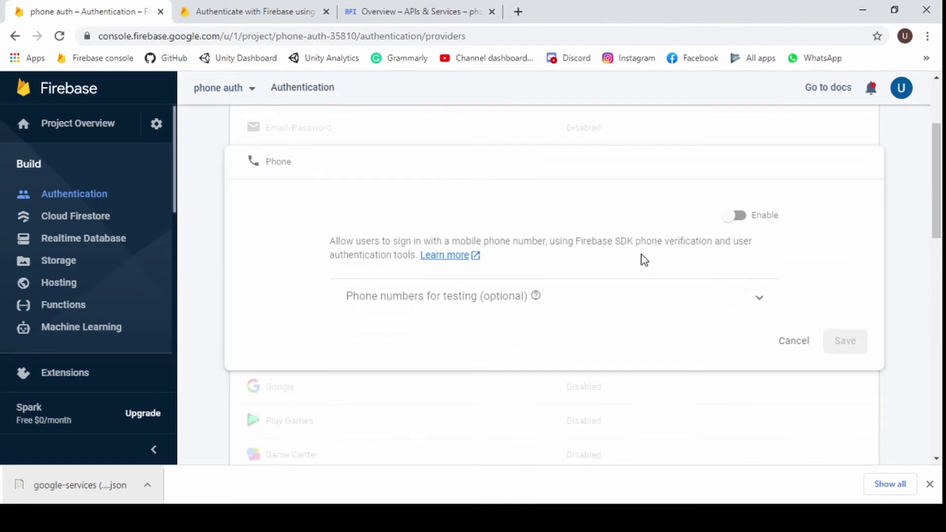
Enable Phone sign-in, add a test phone number with its six-digit verification code, and save.
{"action": "left_click", "coordinate": [730, 227]}
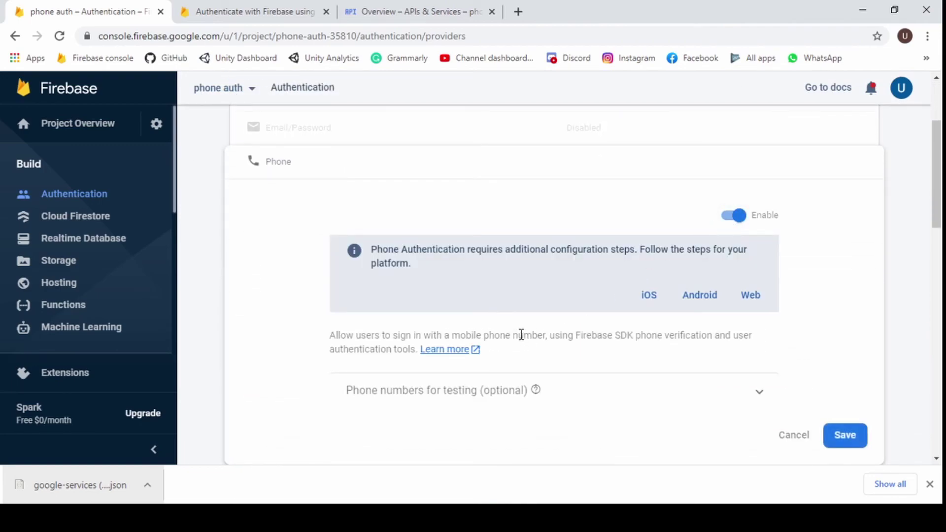
{"action": "scroll", "coordinate": [478, 363], "scroll_direction": "down", "scroll_amount": 3}
{"action": "left_click", "coordinate": [437, 252]}
{"action": "left_click", "coordinate": [431, 325]}
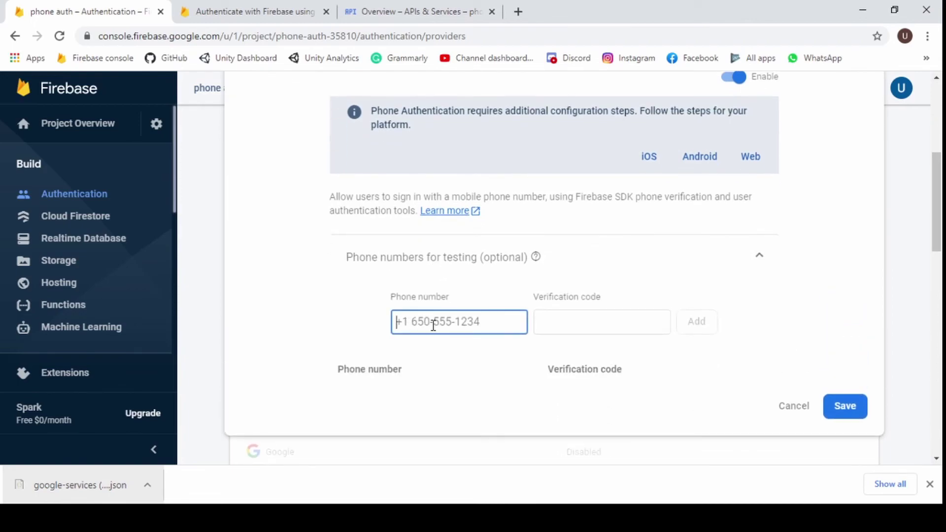
{"action": "type", "text": "+"}
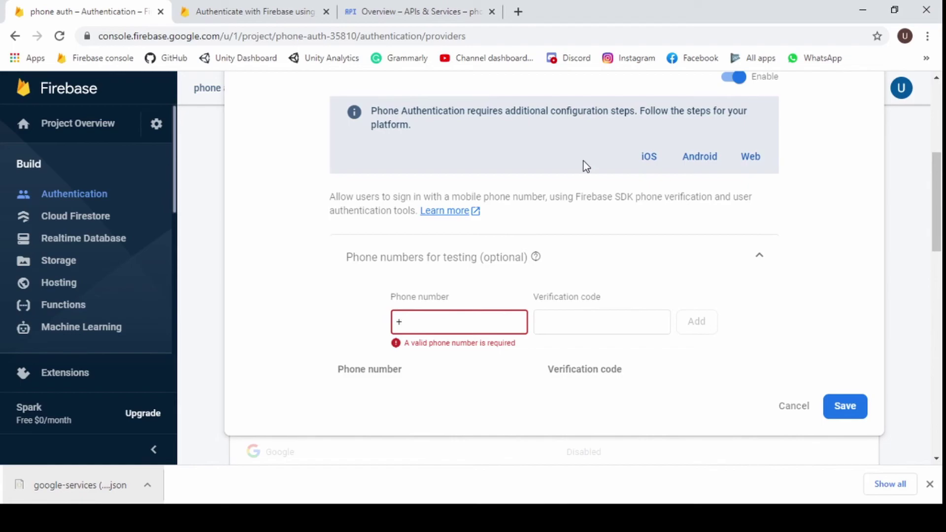
{"action": "type", "text": "65"}
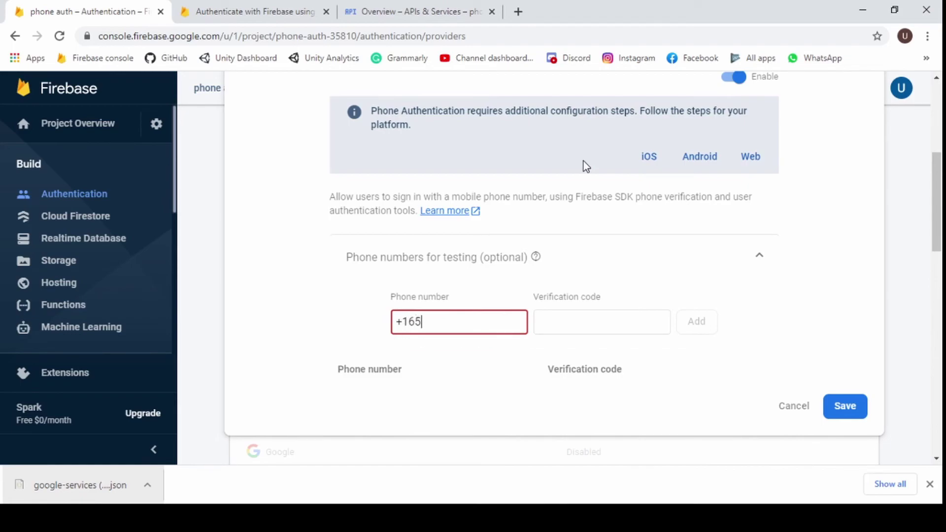
{"action": "type", "text": "055"}
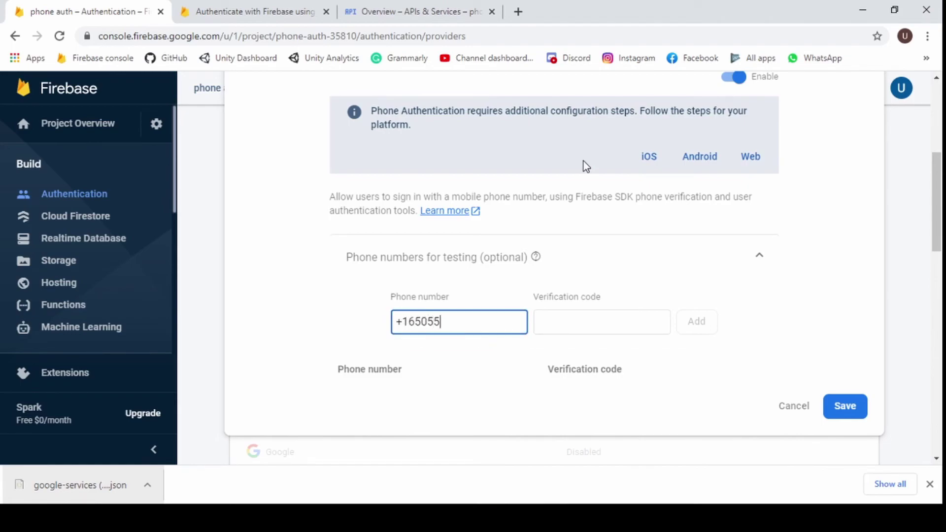
{"action": "type", "text": "51"}
{"action": "type", "text": "234"}
{"action": "left_click", "coordinate": [636, 322]}
{"action": "type", "text": "12"}
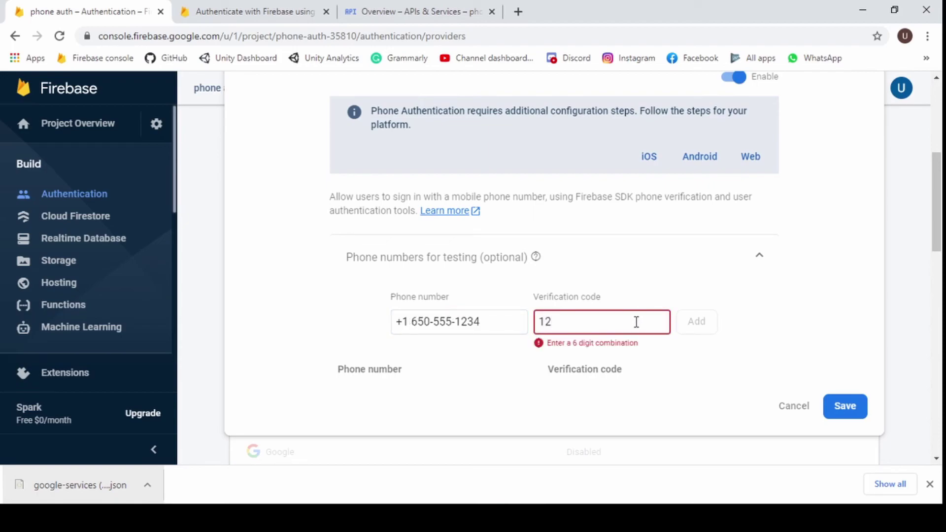
{"action": "type", "text": "3456"}
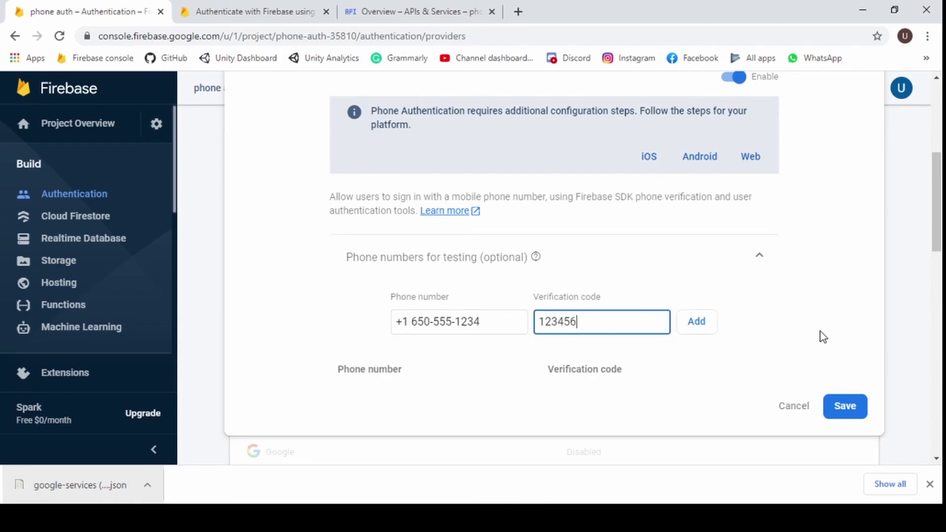
{"action": "left_click", "coordinate": [695, 334]}
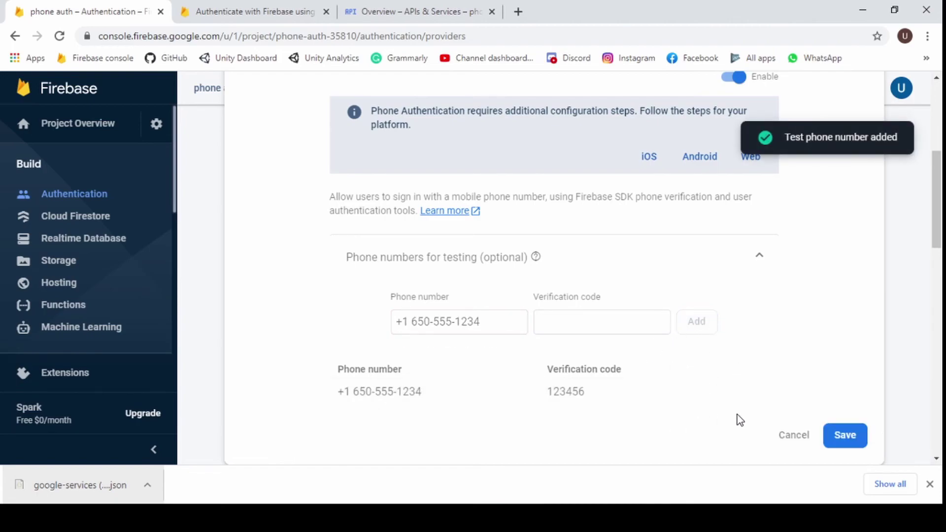
{"action": "left_click", "coordinate": [851, 439]}
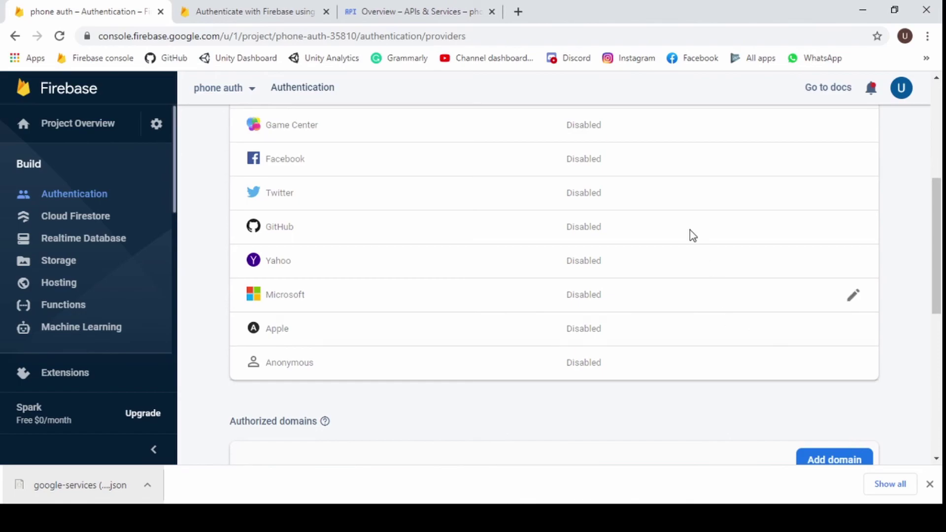
Open the Authentication Users tab to confirm no users are registered yet.
{"action": "scroll", "coordinate": [349, 240], "scroll_direction": "up", "scroll_amount": 4}
{"action": "scroll", "coordinate": [291, 249], "scroll_direction": "up", "scroll_amount": 2}
{"action": "left_click", "coordinate": [206, 157]}
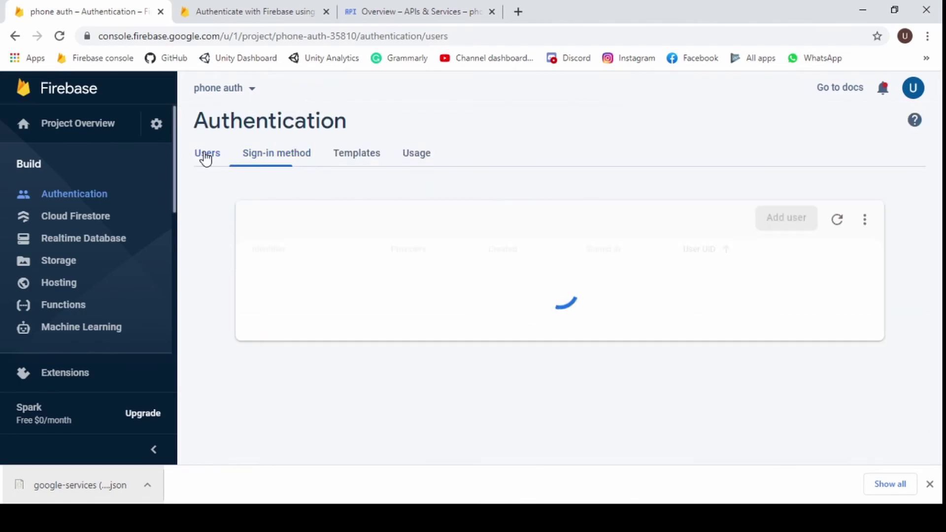
Switch to the Unity editor, then bring the Firebase window back to front.
{"action": "mouse_move", "coordinate": [491, 517]}
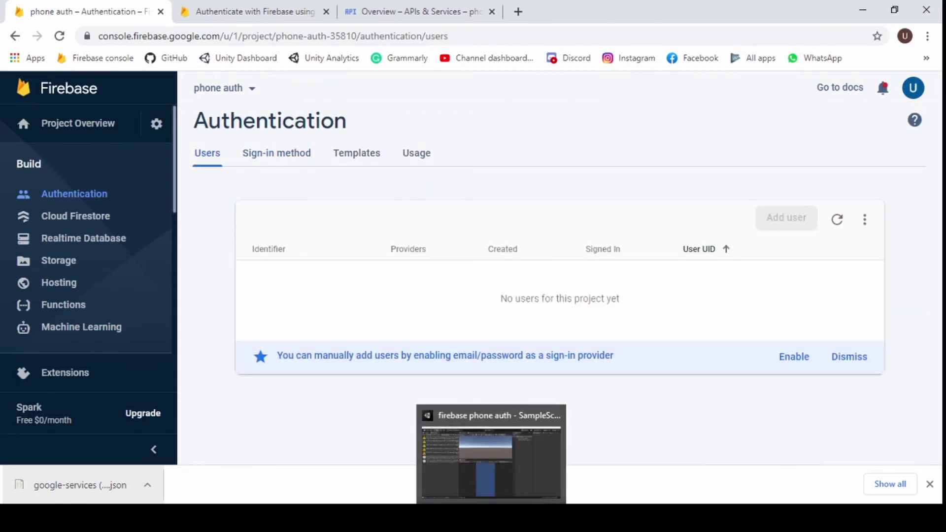
{"action": "left_click", "coordinate": [496, 419]}
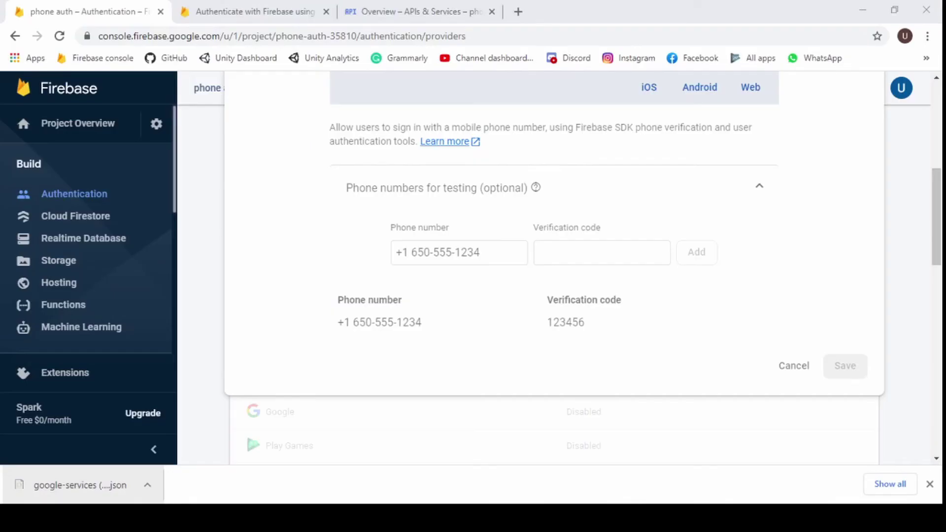
{"action": "key", "text": "alt+Tab"}
{"action": "key", "text": "alt+Tab"}
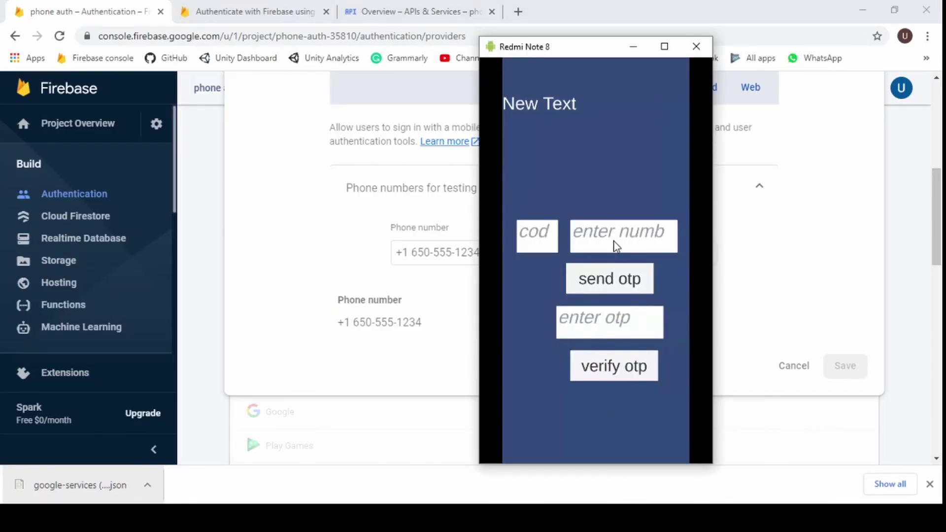
In the phone app, enter country code +1 and the test phone number.
{"action": "left_click", "coordinate": [544, 245]}
{"action": "left_click", "coordinate": [544, 245]}
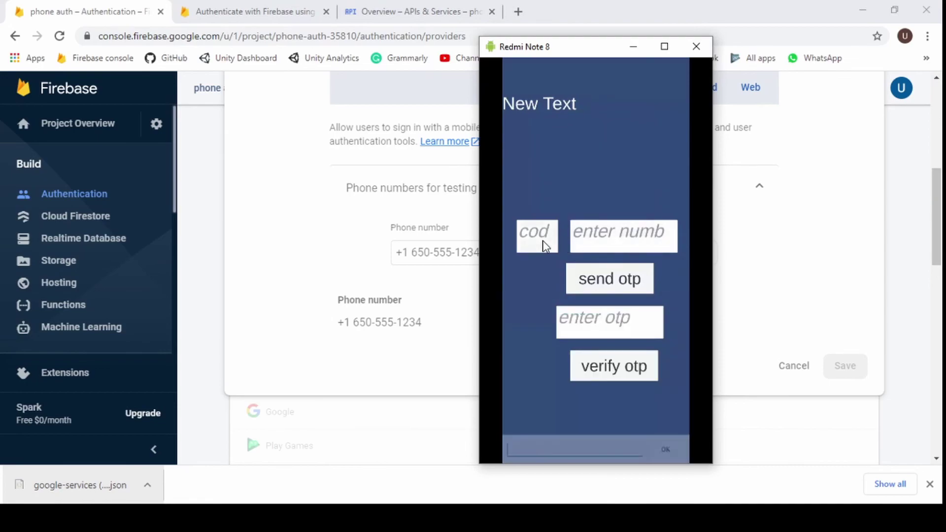
{"action": "type", "text": "+1"}
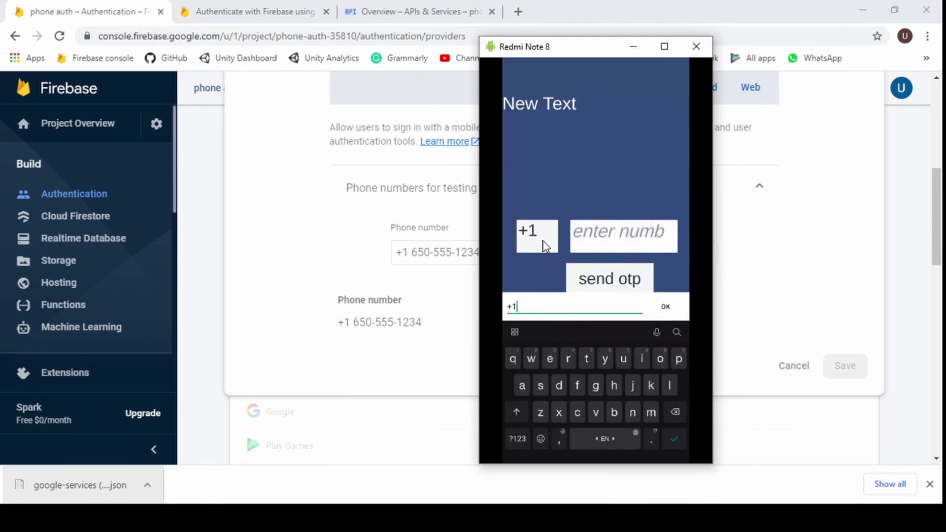
{"action": "left_click", "coordinate": [593, 246]}
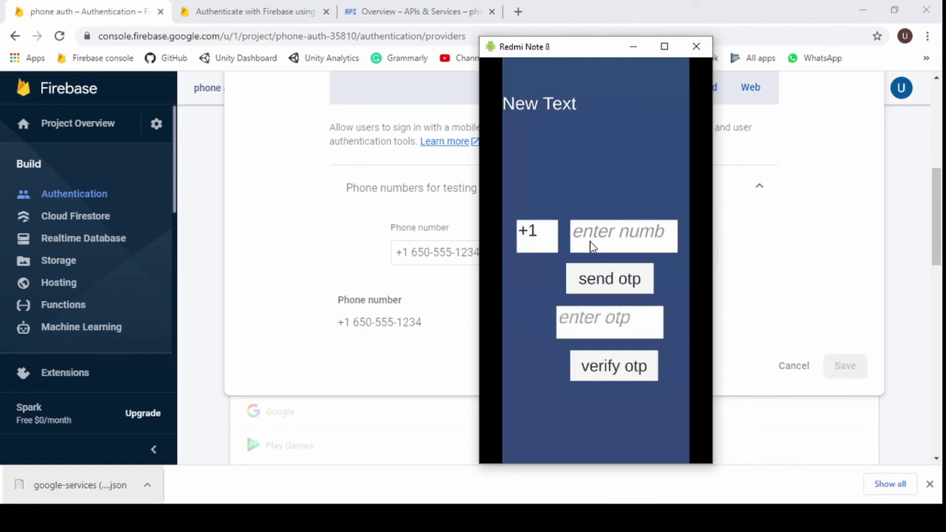
{"action": "left_click", "coordinate": [592, 246]}
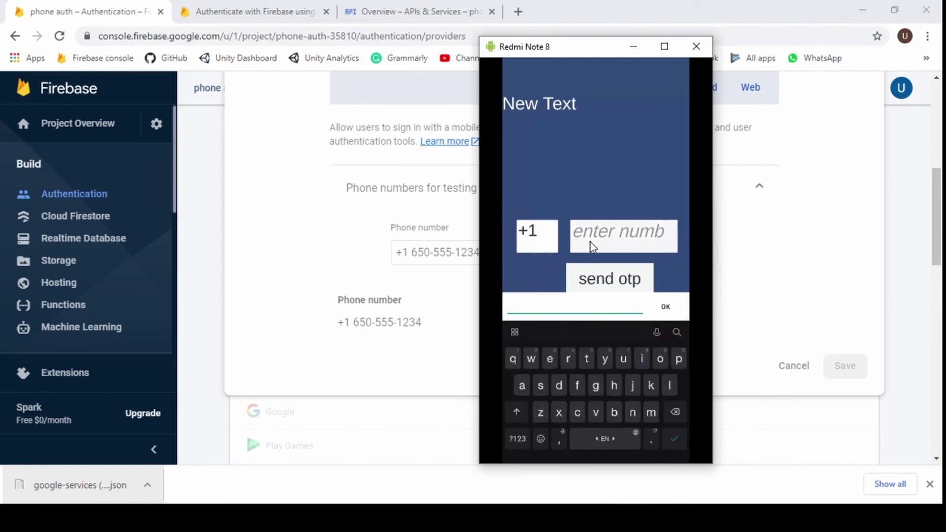
{"action": "type", "text": "6505"}
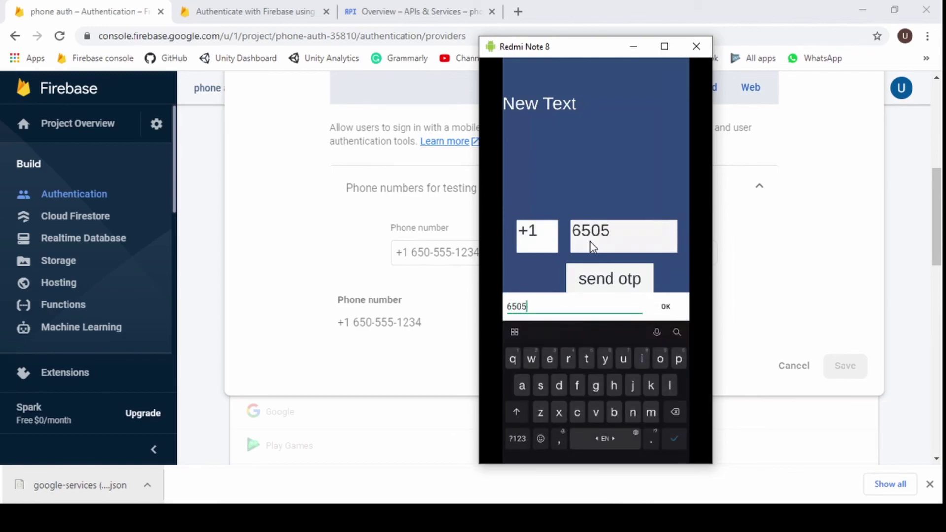
{"action": "type", "text": "5512"}
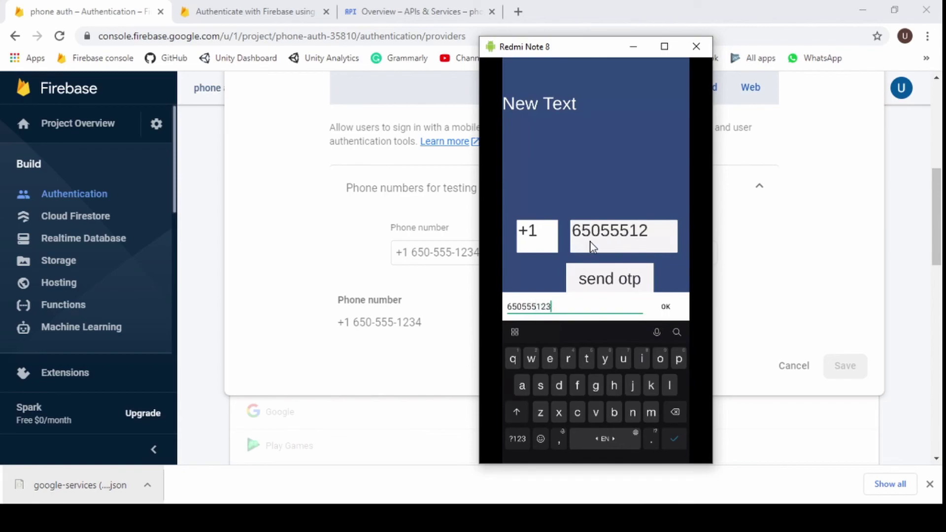
{"action": "type", "text": "34"}
{"action": "left_click", "coordinate": [666, 308]}
Send the OTP, enter the test verification code, and verify to sign in.
{"action": "left_click", "coordinate": [613, 284]}
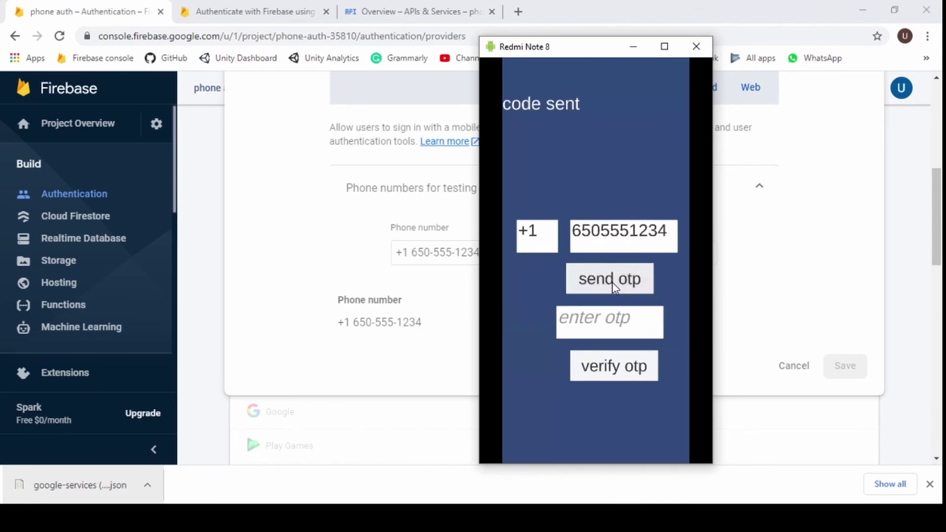
{"action": "left_click", "coordinate": [590, 333]}
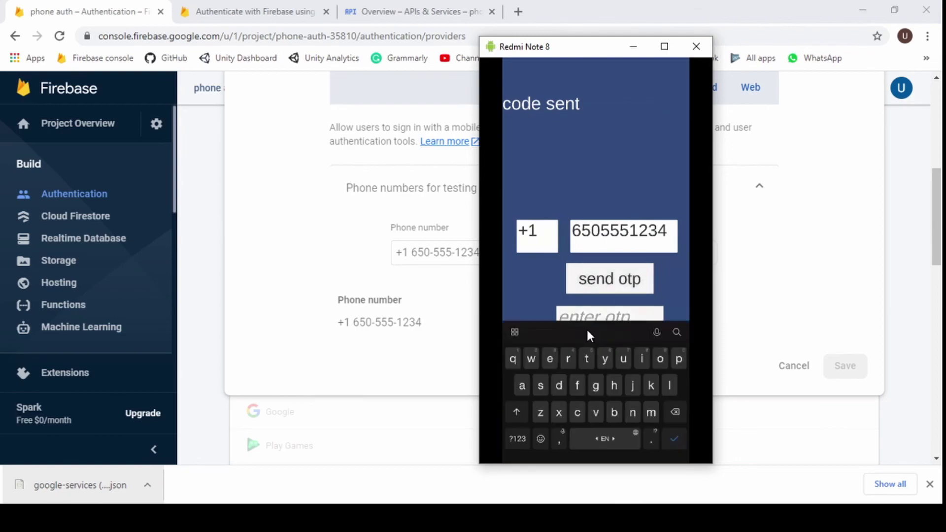
{"action": "type", "text": "2345"}
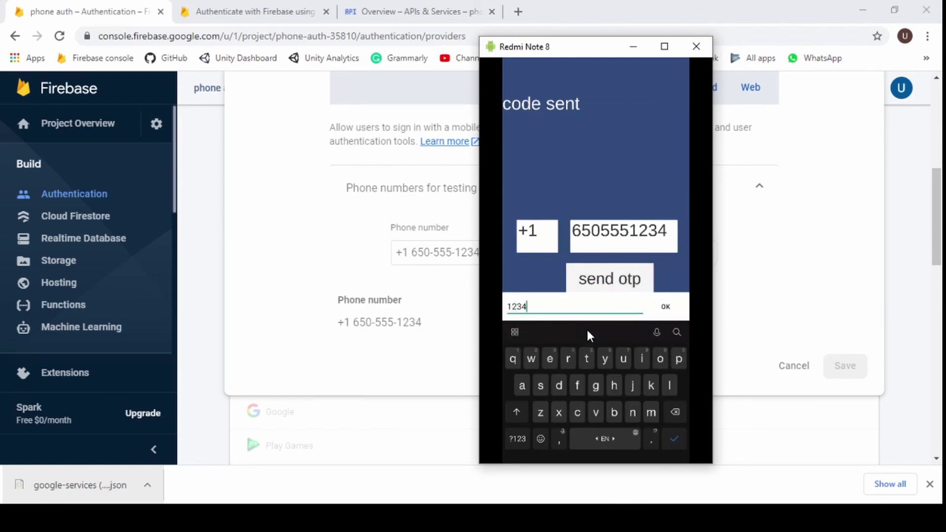
{"action": "type", "text": "6"}
{"action": "left_click", "coordinate": [666, 308]}
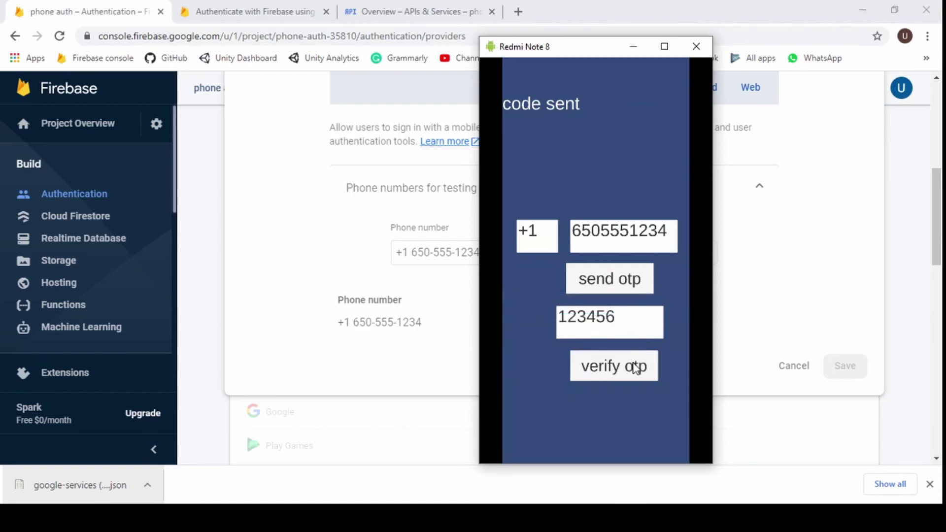
{"action": "left_click", "coordinate": [611, 378]}
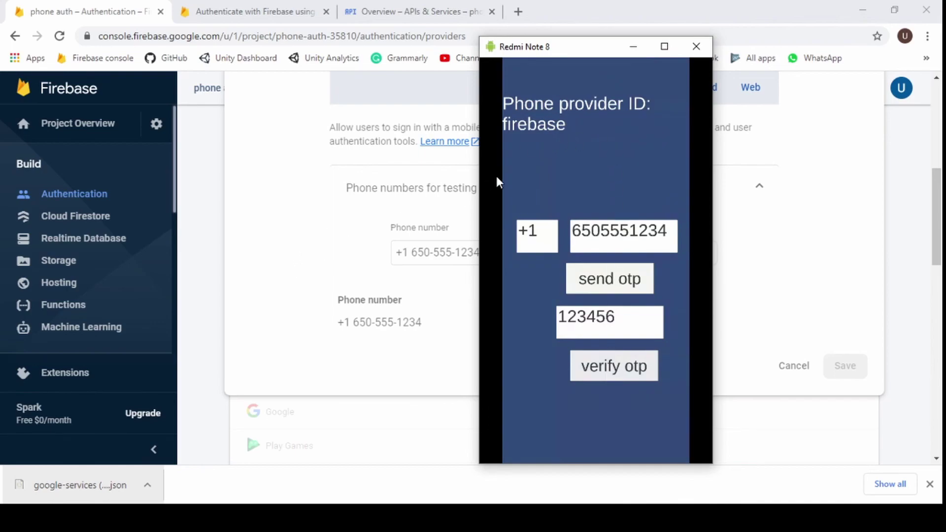
Check the Firebase Users list for the new phone user, then return to the Unity editor.
{"action": "left_click", "coordinate": [266, 227]}
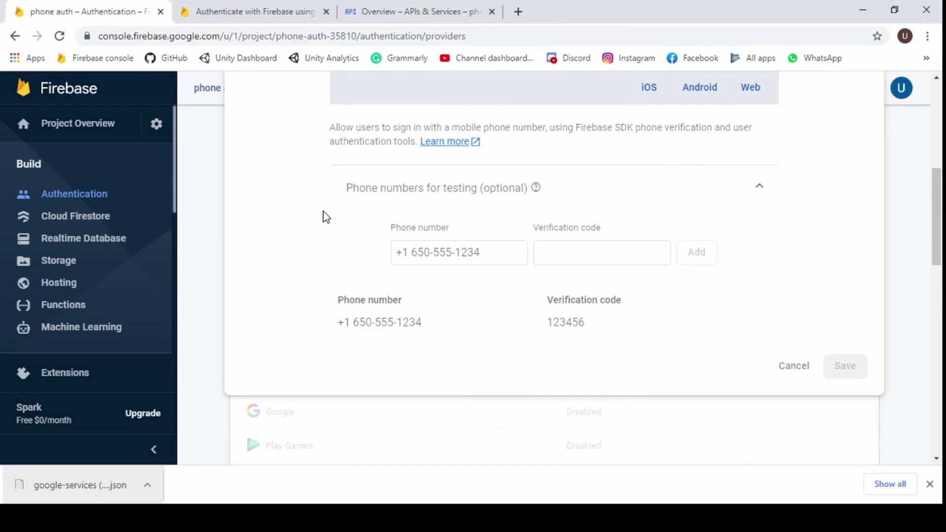
{"action": "scroll", "coordinate": [318, 211], "scroll_direction": "up", "scroll_amount": 5}
{"action": "scroll", "coordinate": [319, 212], "scroll_direction": "up", "scroll_amount": 1}
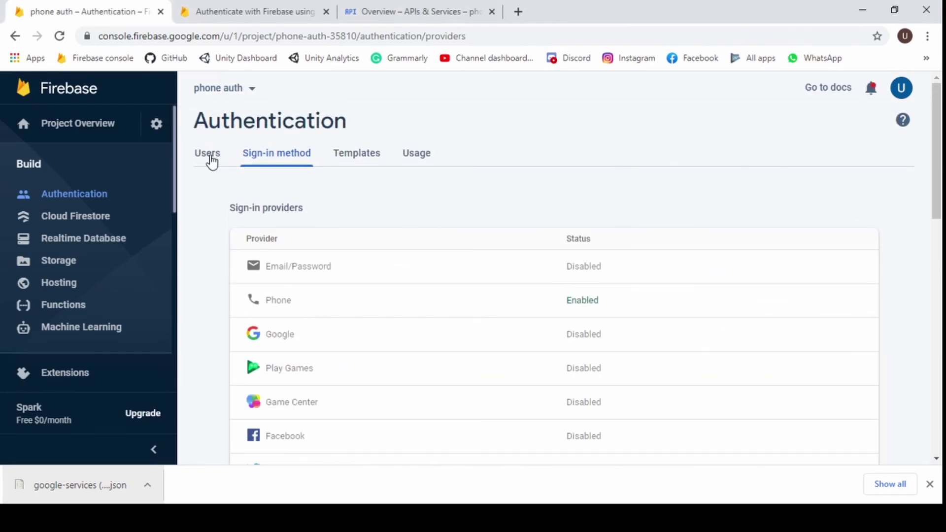
{"action": "left_click", "coordinate": [210, 158]}
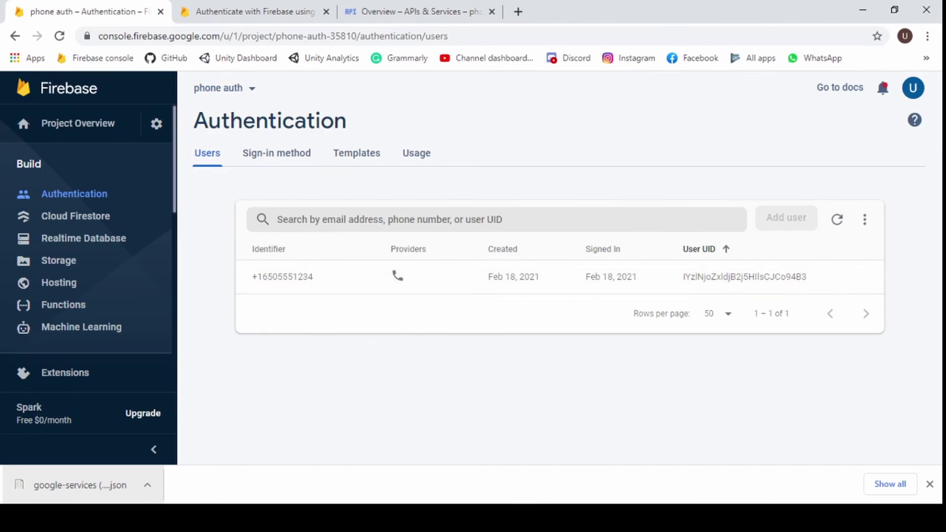
{"action": "left_click", "coordinate": [559, 453]}
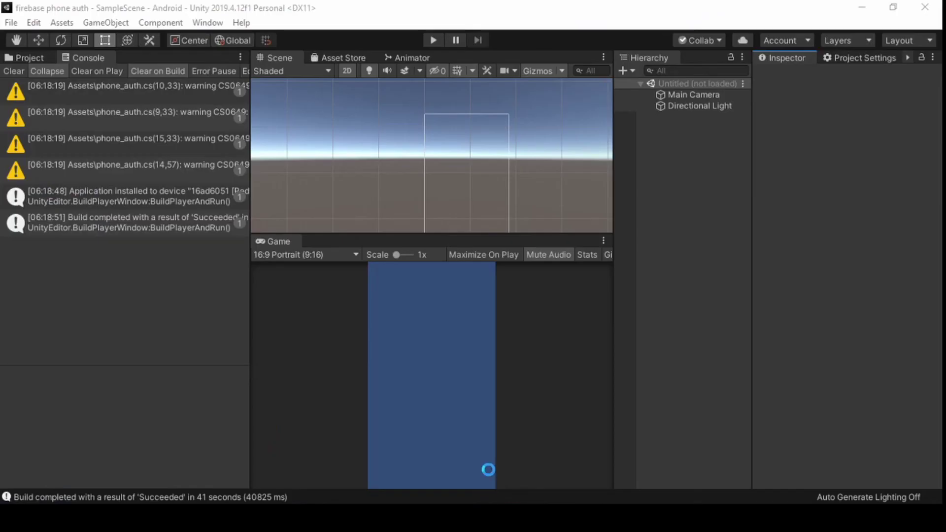